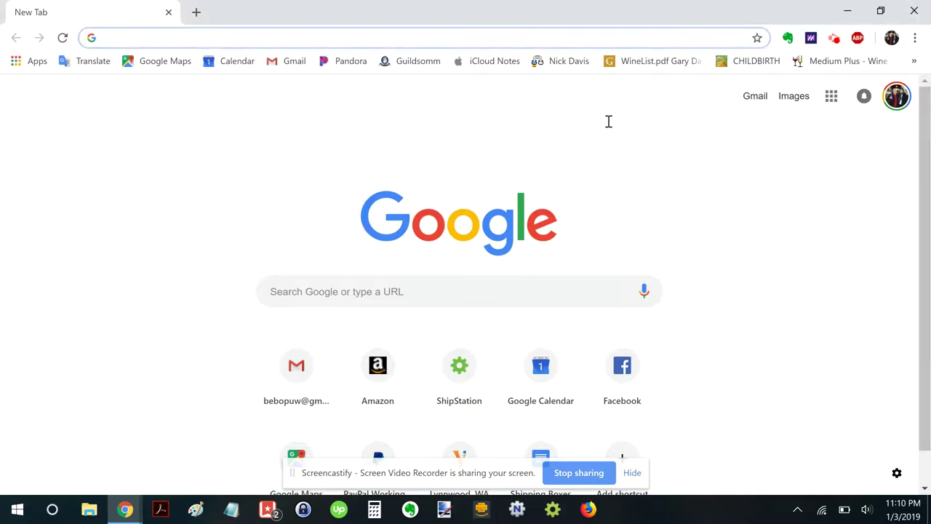
Search Google for "wines grapes" and open the andreawine.com result about the "big 6" wine grapes.
type("wines grapes")
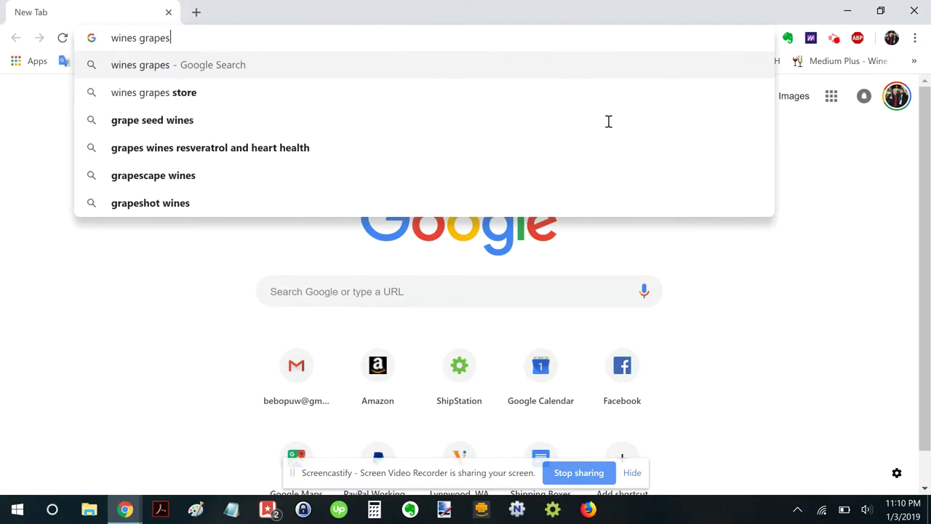
key("Return")
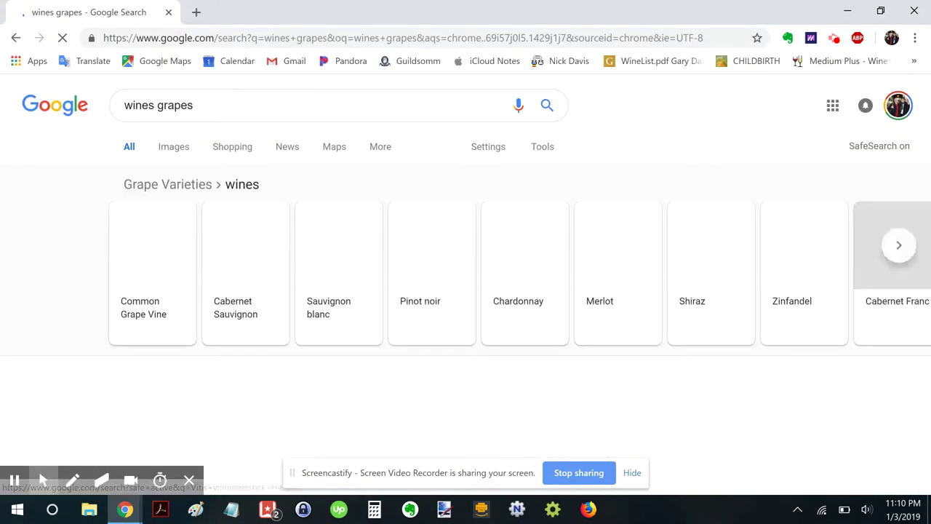
scroll(153, 167, "down", 2)
scroll(152, 167, "down", 5)
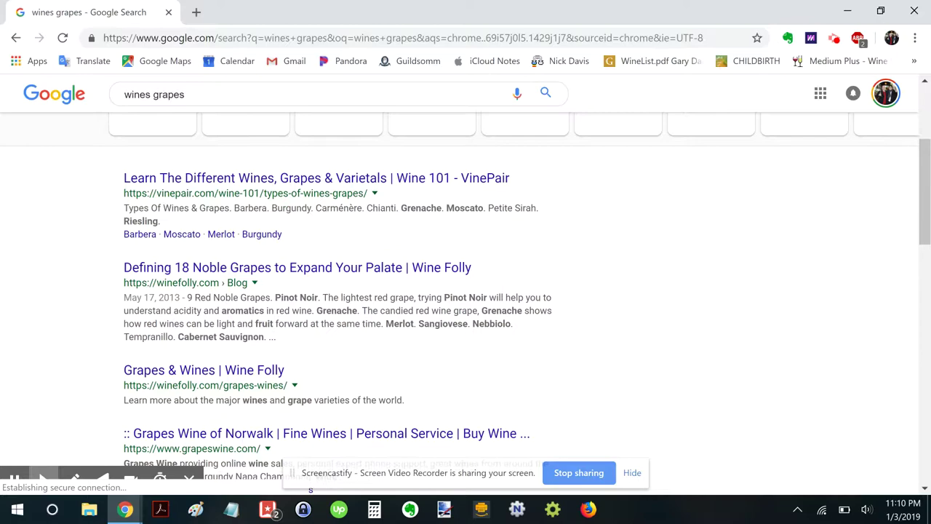
scroll(465, 303, "down", 5)
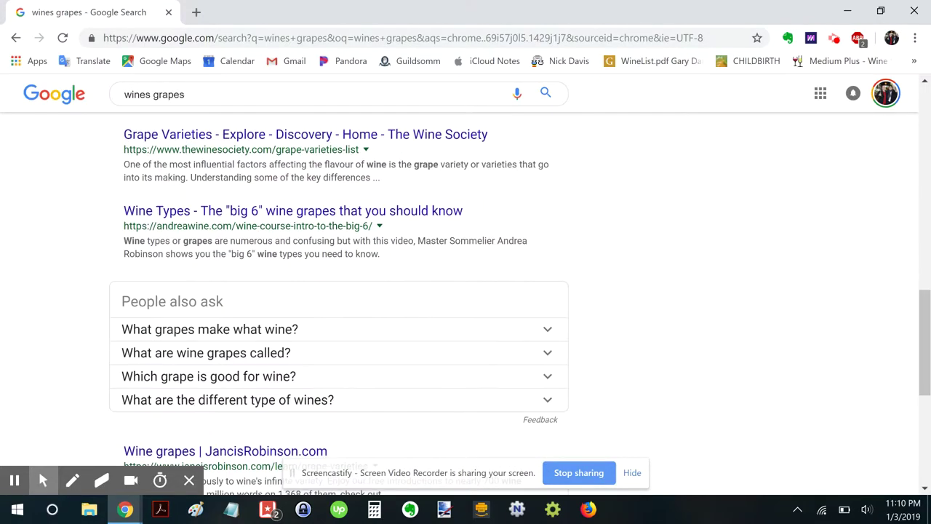
scroll(466, 302, "down", 4)
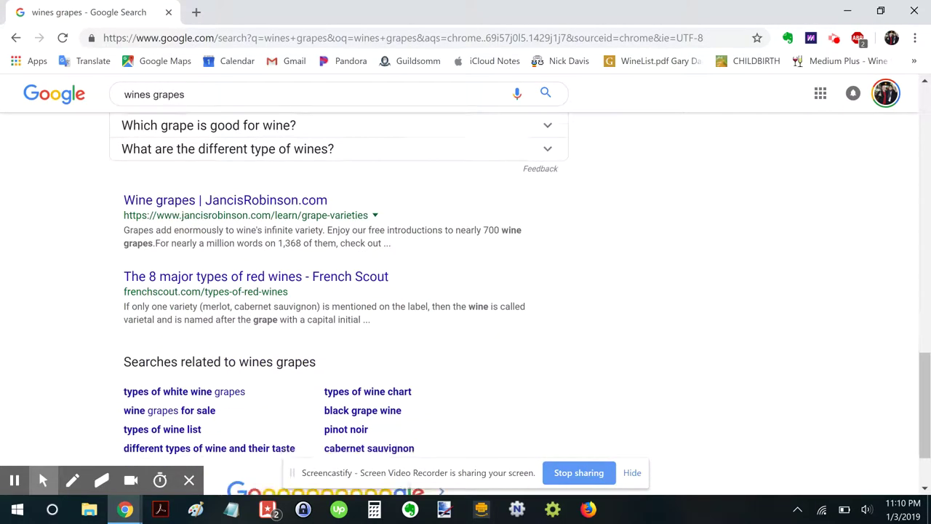
scroll(466, 302, "up", 5)
scroll(466, 302, "down", 3)
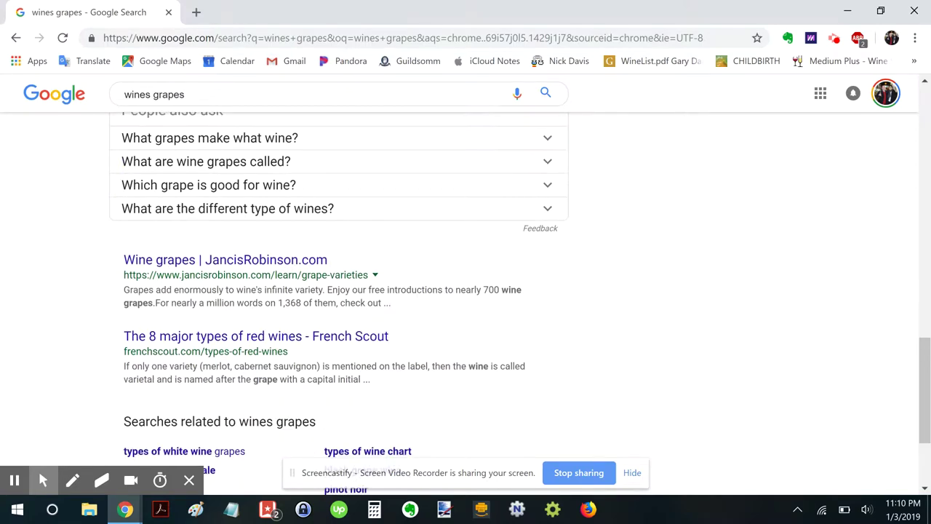
scroll(254, 333, "up", 4)
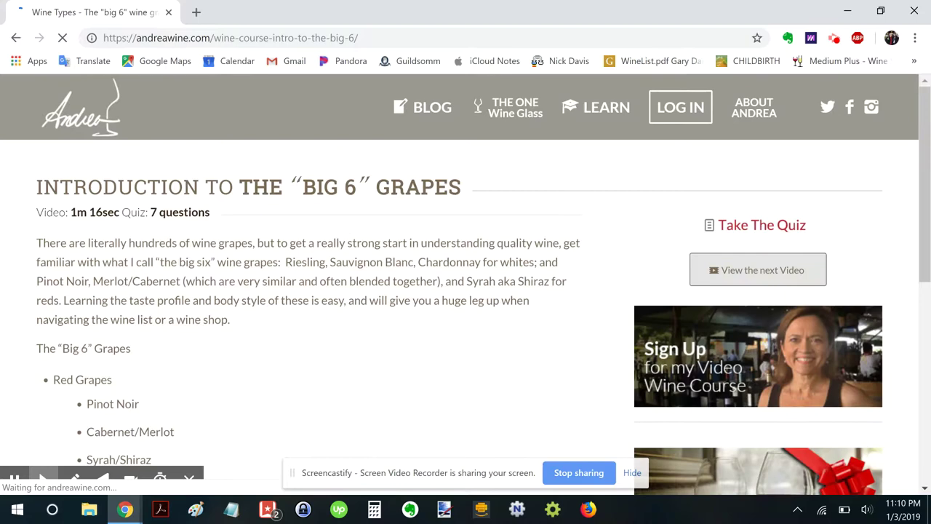
Review the page's "Big 6" grape list and chart, highlighting Chardonnay among the white grapes.
scroll(466, 291, "down", 1)
scroll(466, 291, "down", 5)
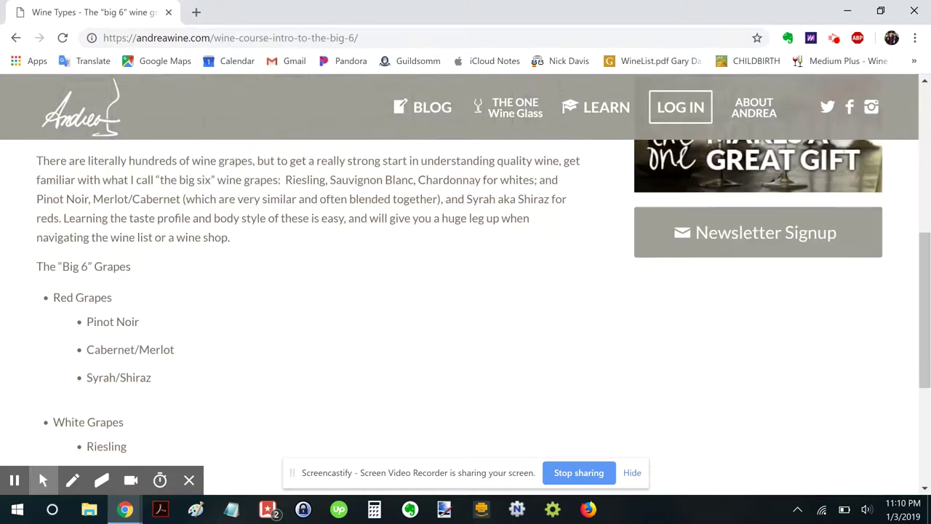
scroll(465, 291, "down", 1)
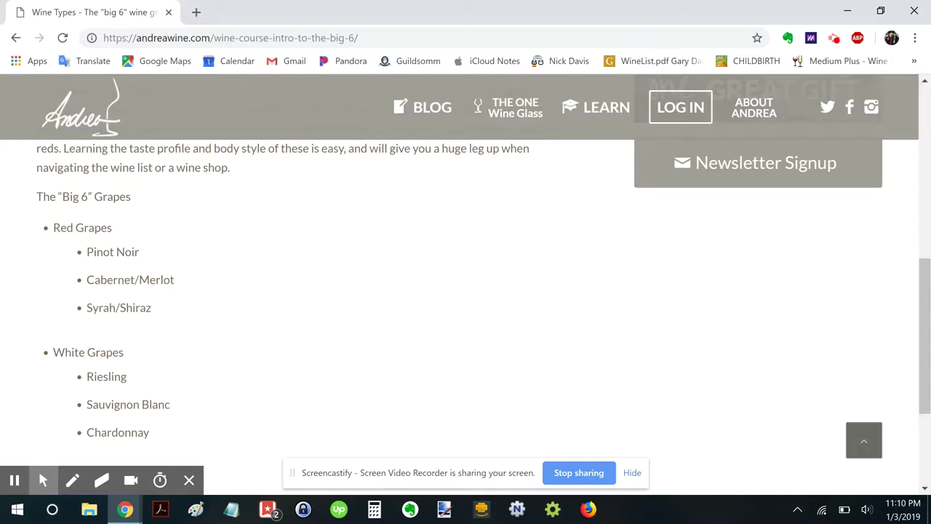
scroll(466, 291, "down", 1)
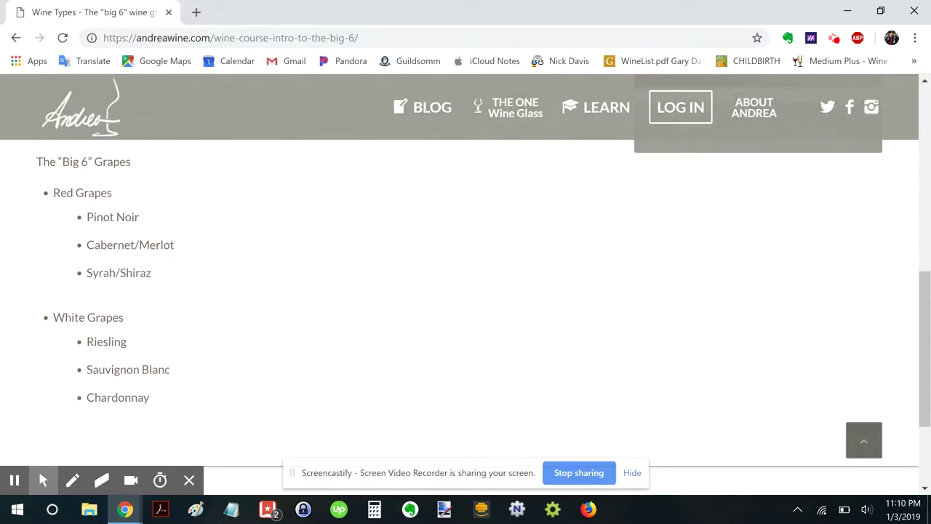
double_click(106, 400)
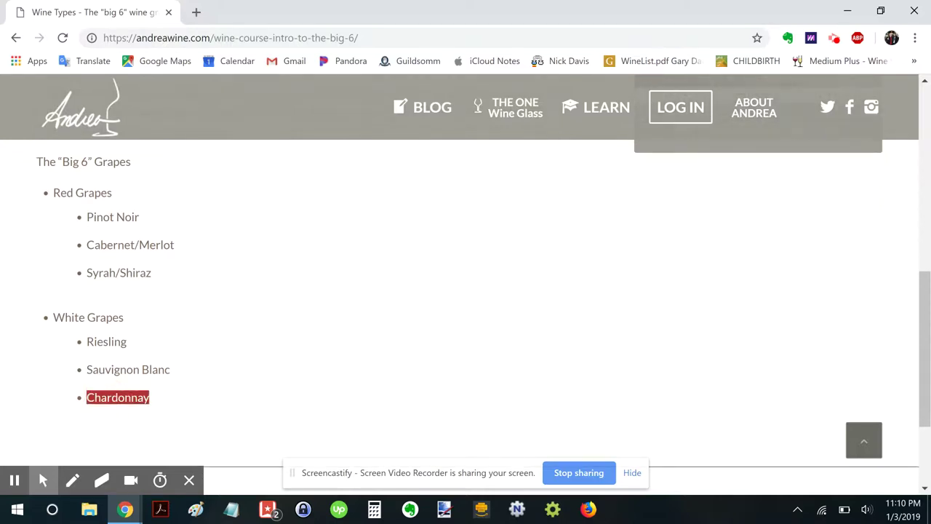
scroll(466, 291, "up", 9)
scroll(466, 291, "down", 4)
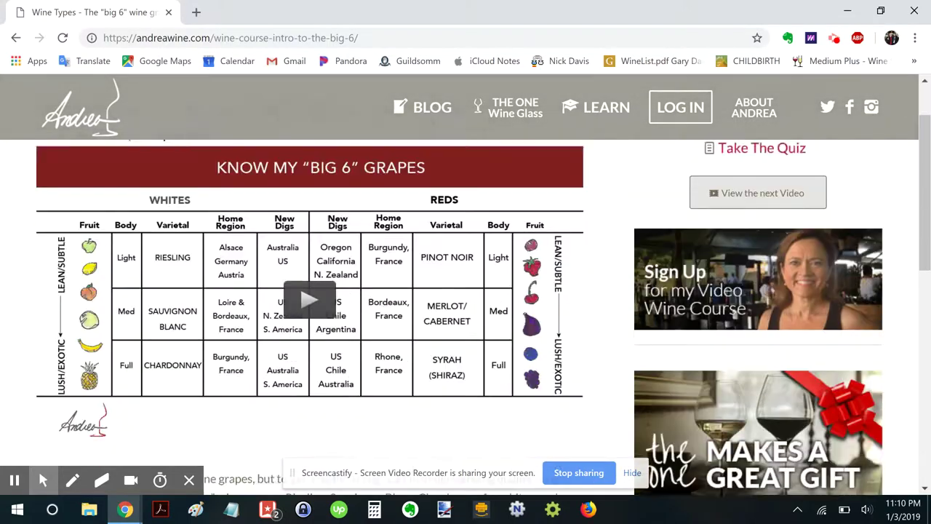
scroll(465, 291, "down", 5)
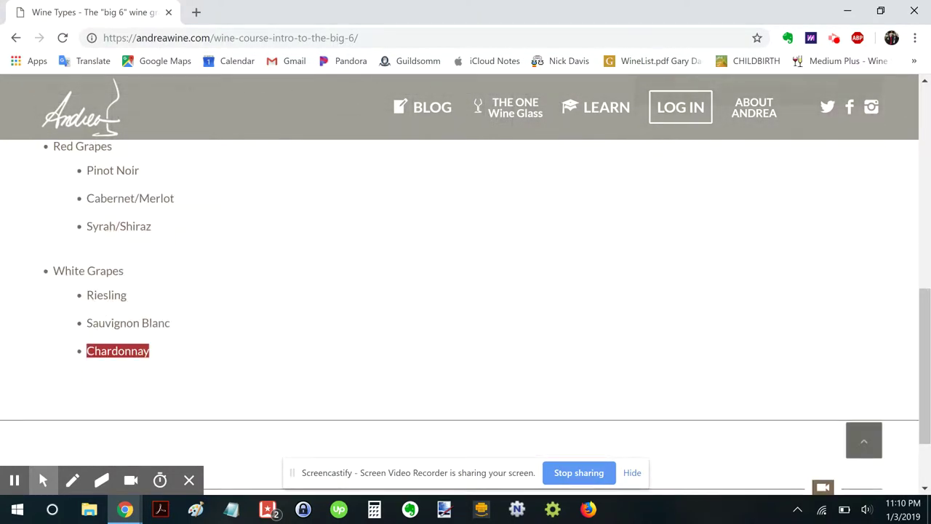
scroll(677, 81, "up", 8)
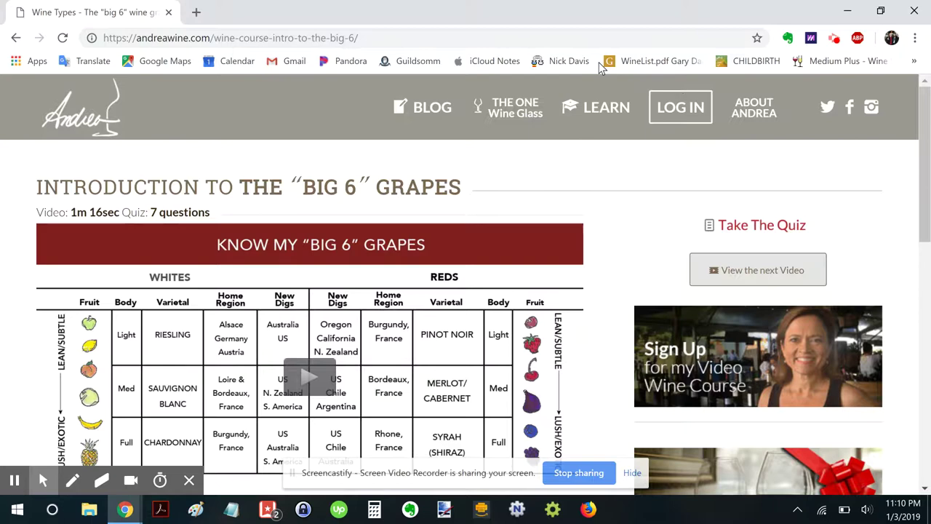
Open delectable.com in a new browser tab, keeping the grape page open.
key("ctrl+t")
type("de")
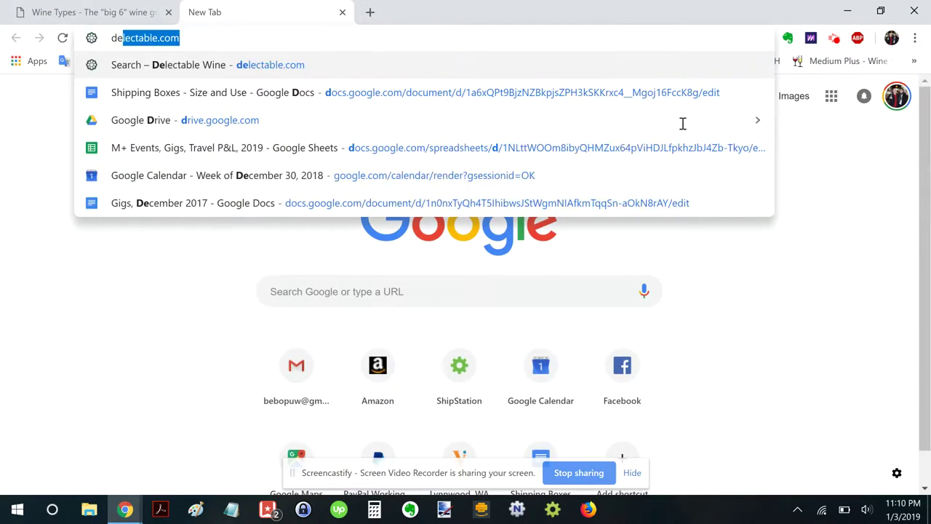
type("l")
key("Return")
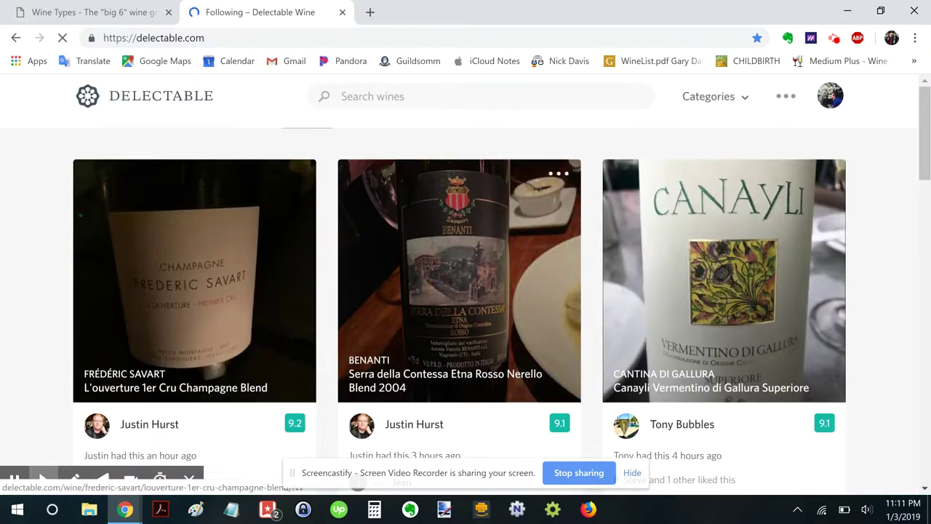
Browse the wine posts, ratings and tasting notes in the Following feed.
scroll(194, 291, "down", 5)
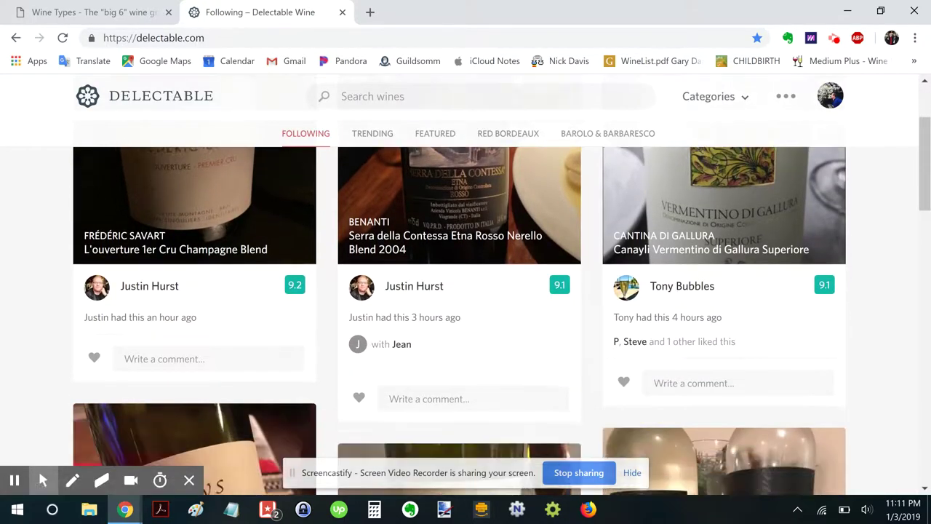
scroll(465, 321, "down", 9)
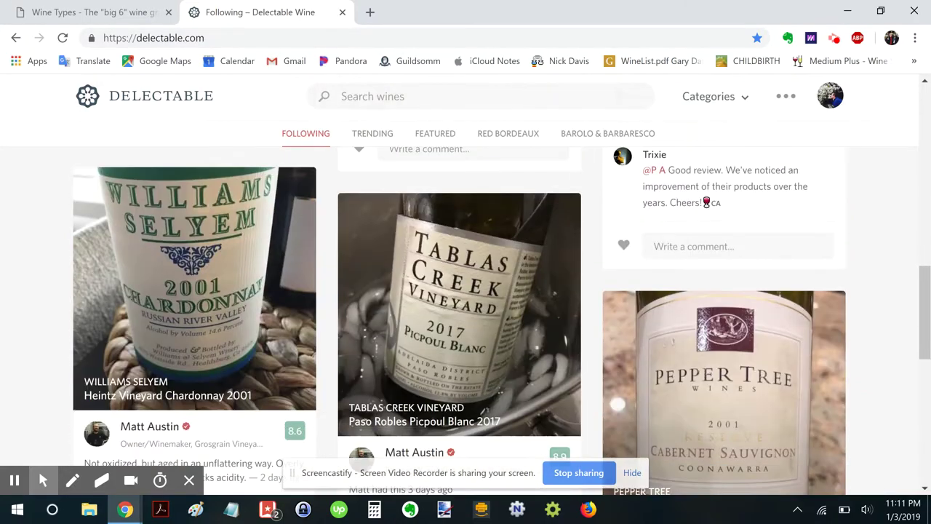
scroll(465, 321, "down", 3)
scroll(466, 321, "up", 2)
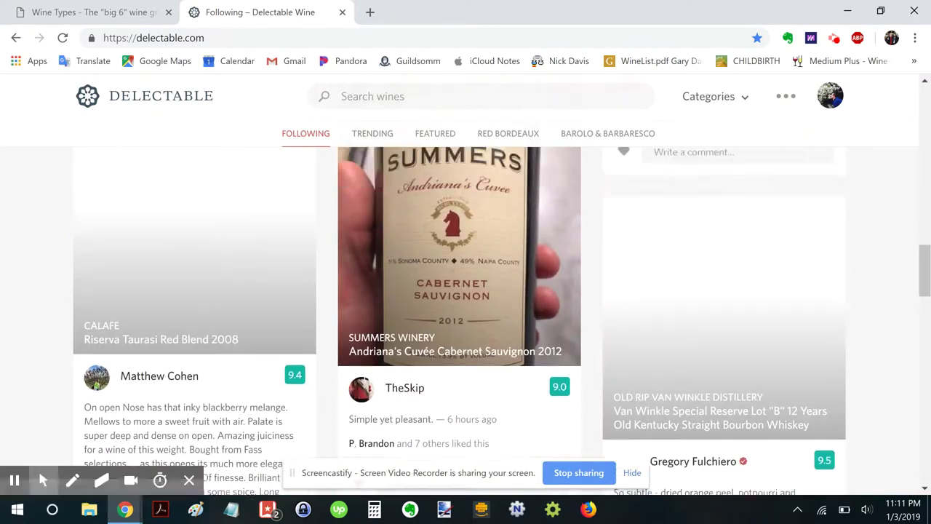
scroll(465, 321, "down", 1)
scroll(466, 321, "down", 6)
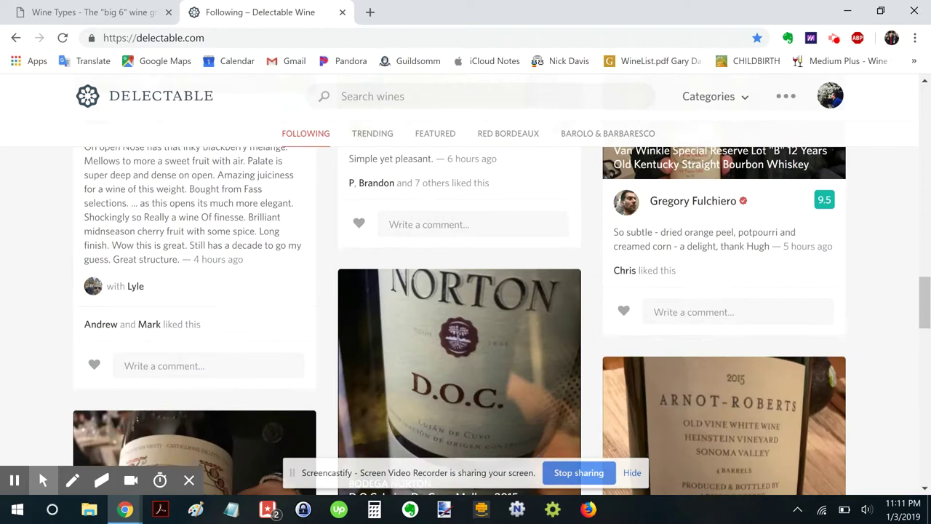
scroll(466, 321, "down", 8)
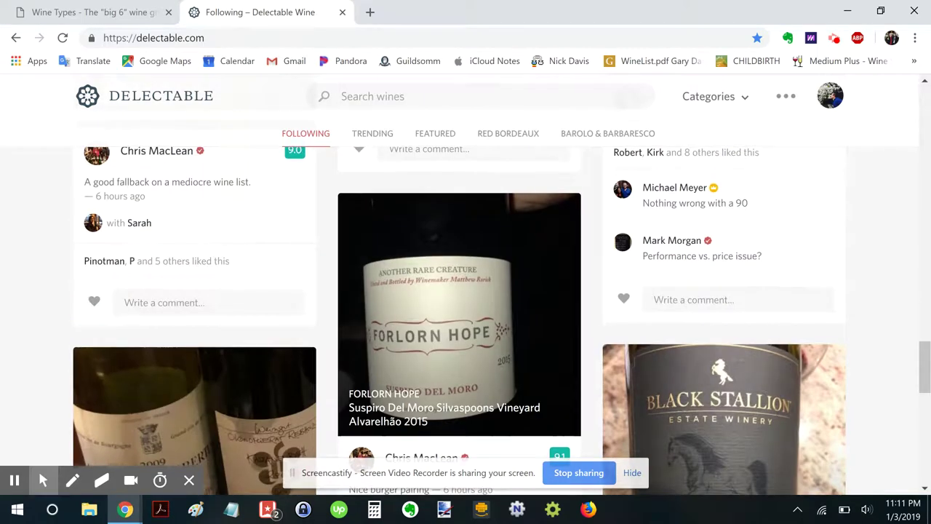
scroll(465, 321, "down", 8)
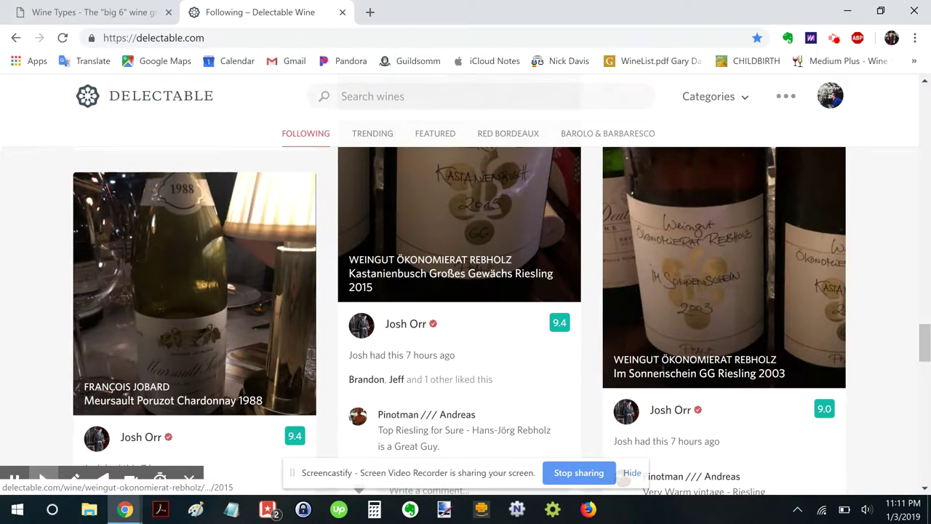
Search Delectable's wines for "chardonnay".
scroll(465, 262, "up", 12)
left_click(341, 96)
type("c")
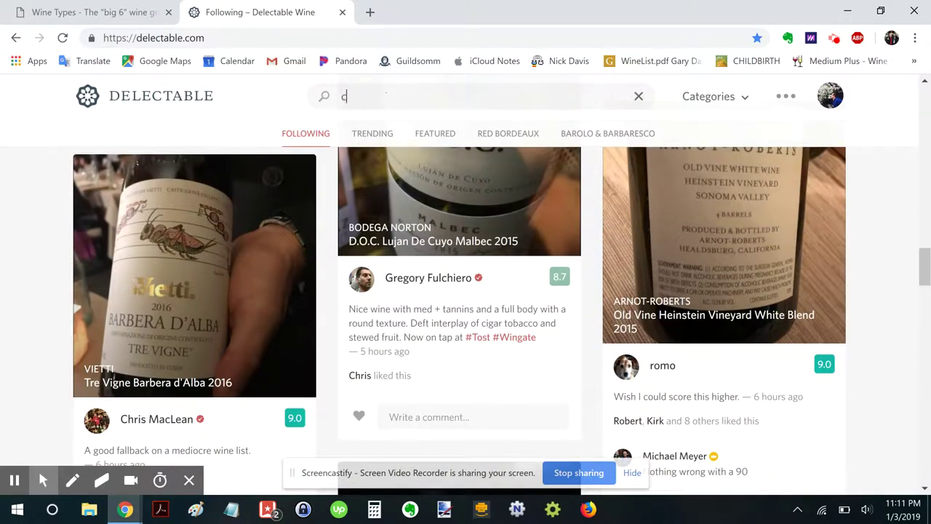
type("hardonnay")
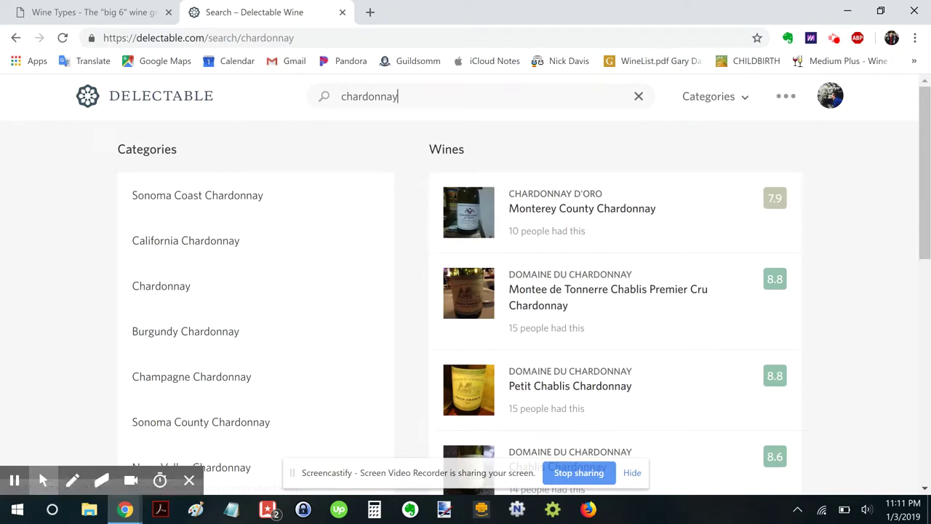
Examine the chardonnay search results, comparing the listed wines, their producers and their ratings.
scroll(582, 211, "down", 1)
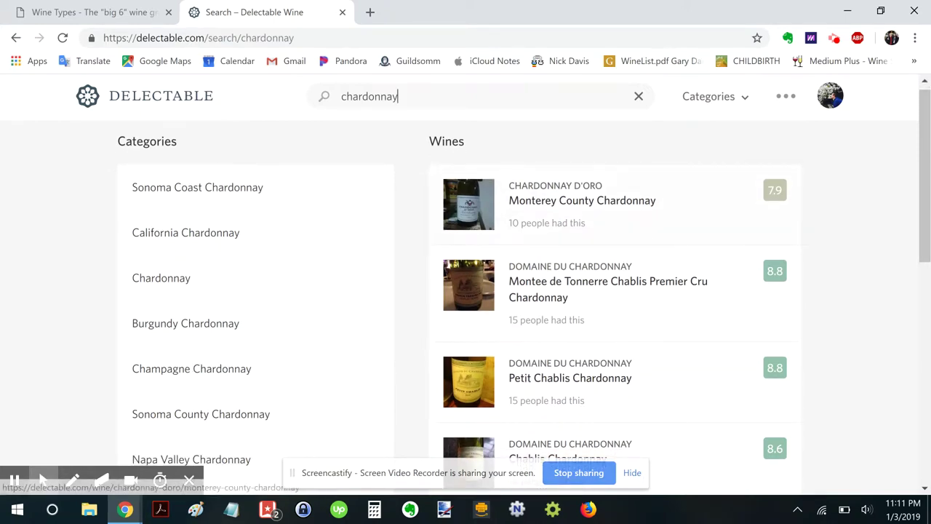
scroll(582, 211, "down", 1)
scroll(582, 203, "down", 3)
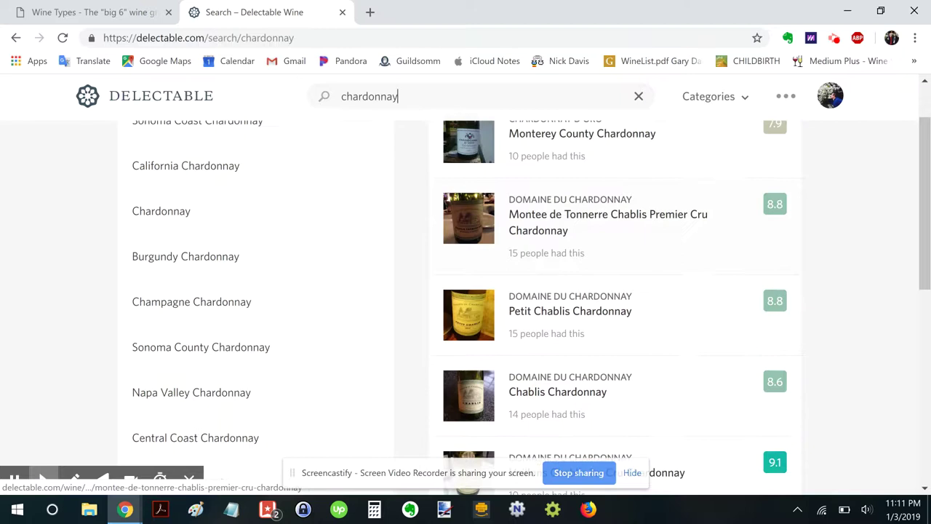
scroll(615, 291, "down", 3)
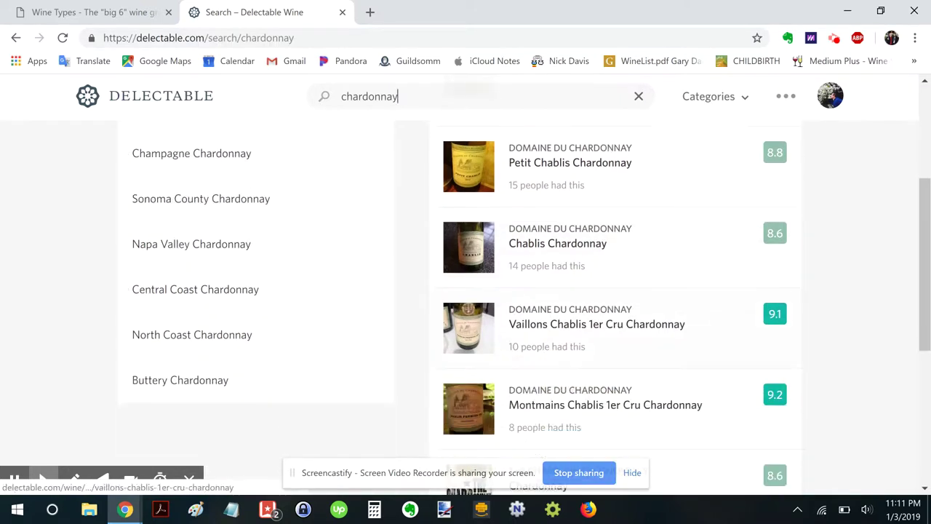
scroll(596, 328, "down", 4)
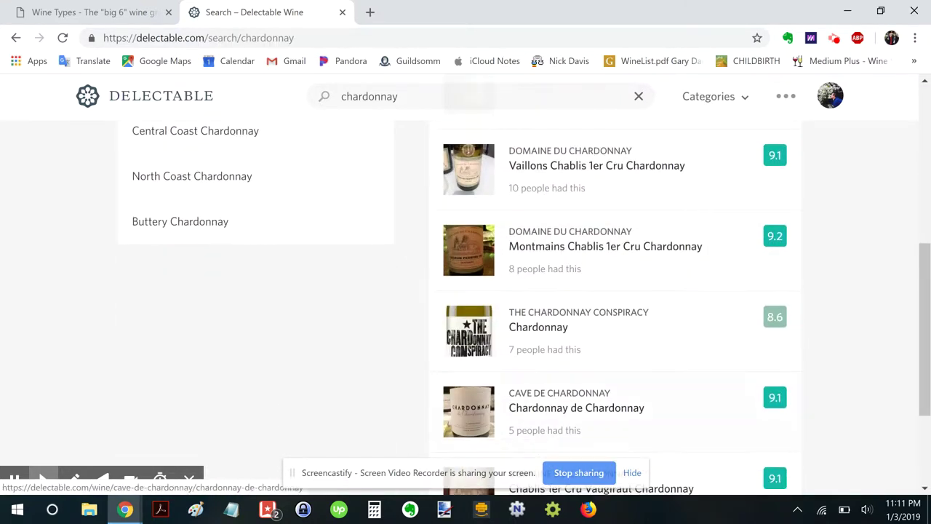
scroll(596, 335, "down", 4)
scroll(596, 269, "down", 1)
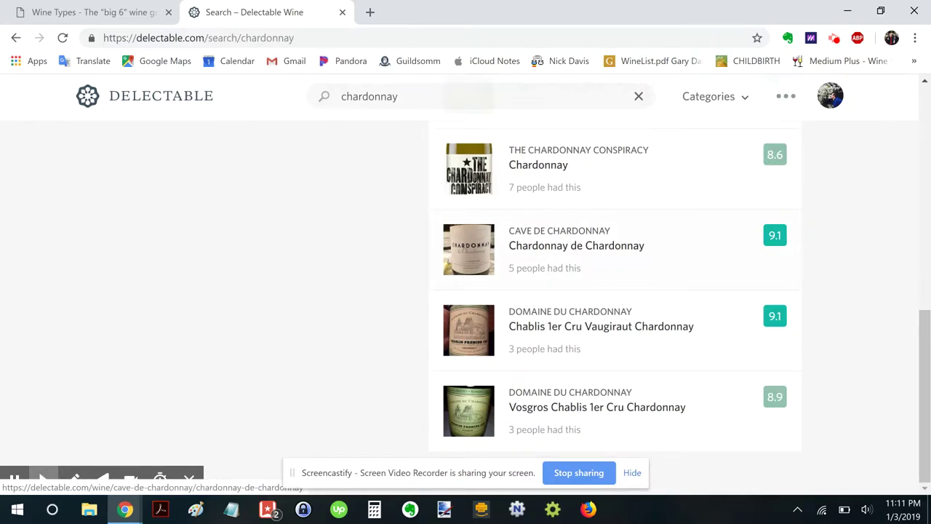
scroll(469, 291, "up", 10)
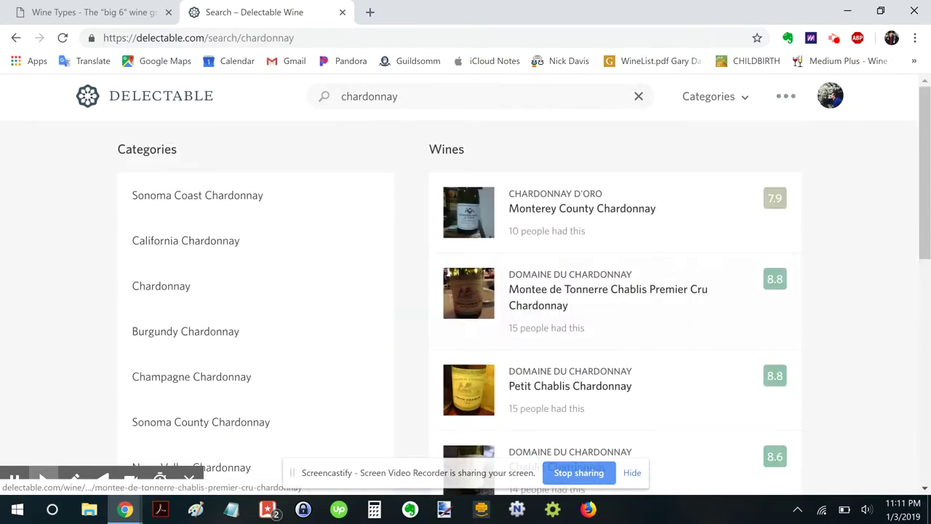
Replace the wine search with "chablis" and look through the listed wines and their ratings.
double_click(393, 96)
type("chablis")
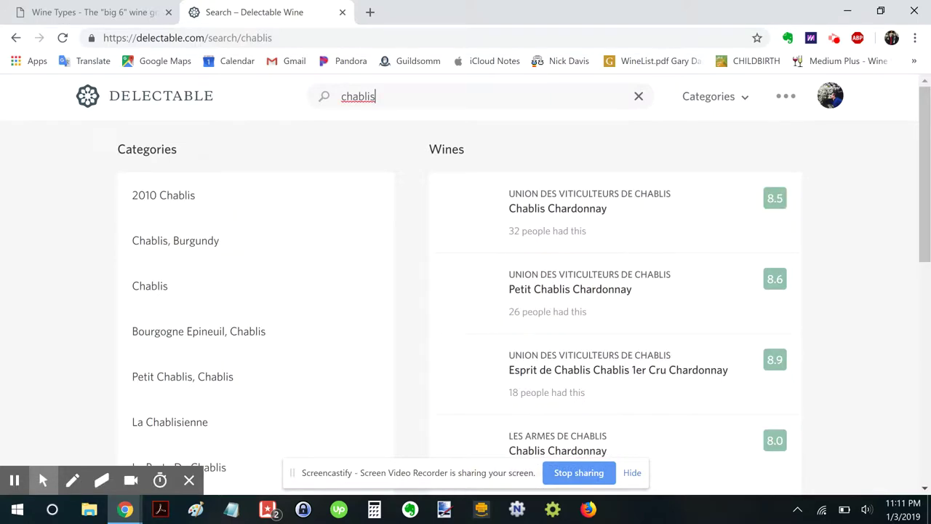
scroll(524, 291, "down", 3)
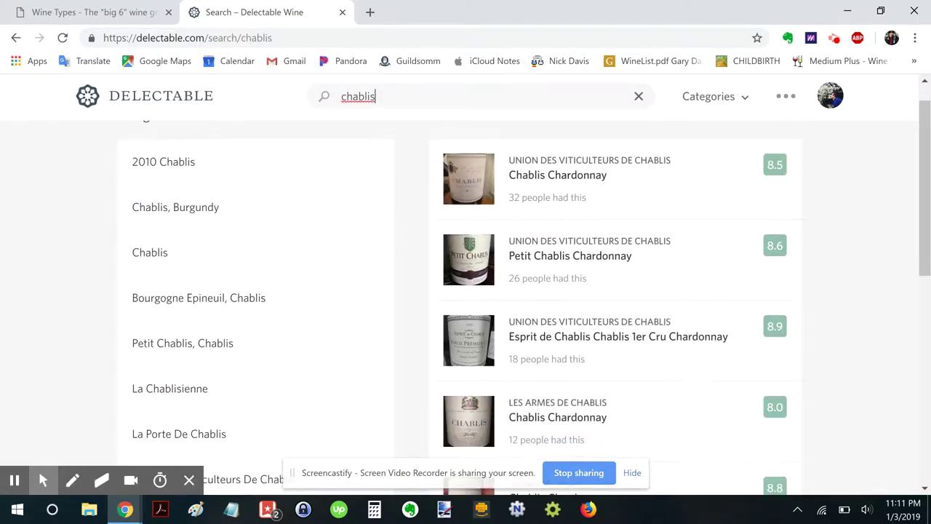
scroll(523, 291, "down", 2)
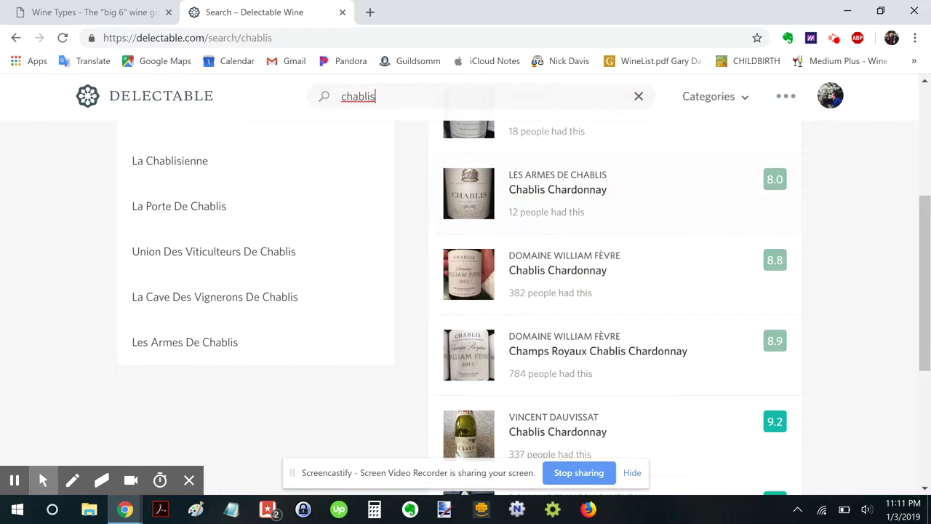
scroll(523, 291, "down", 1)
scroll(524, 291, "down", 2)
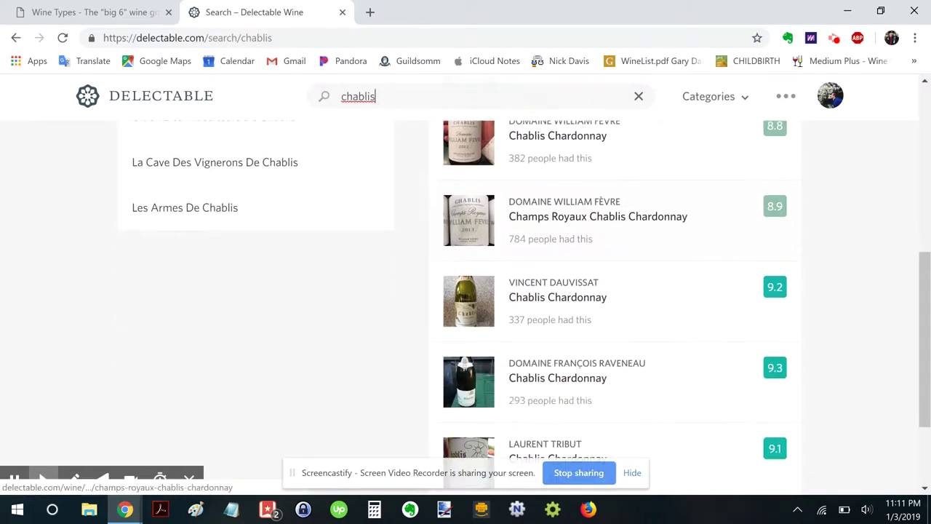
scroll(523, 247, "down", 1)
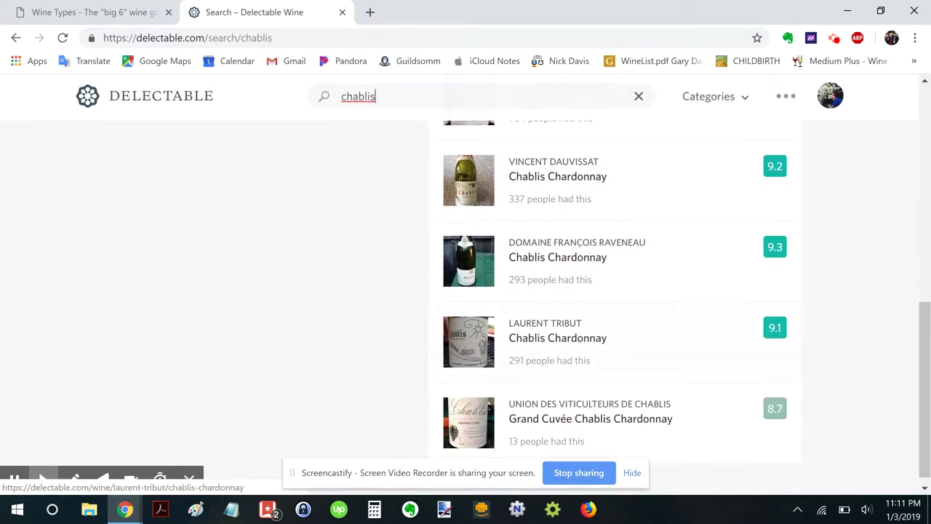
Narrow the Delectable wine search to "chablis 1er".
scroll(524, 342, "up", 3)
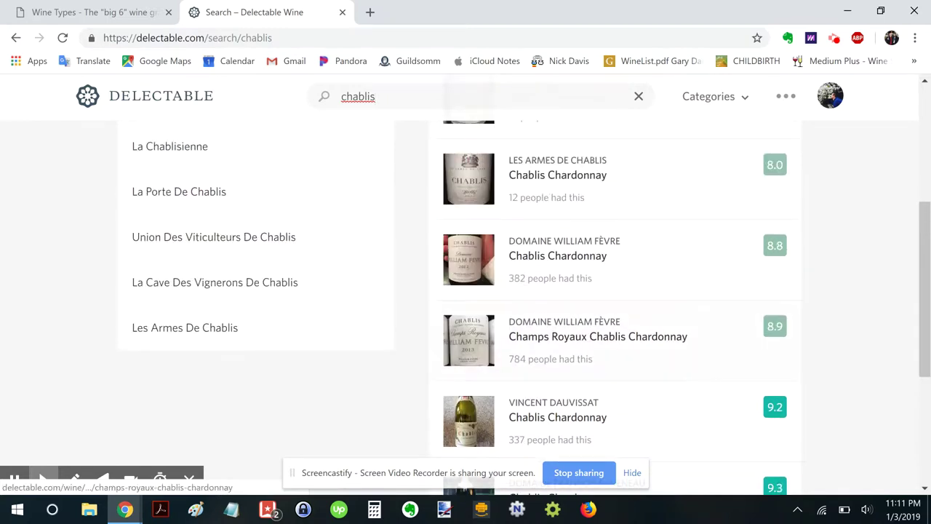
scroll(524, 313, "up", 4)
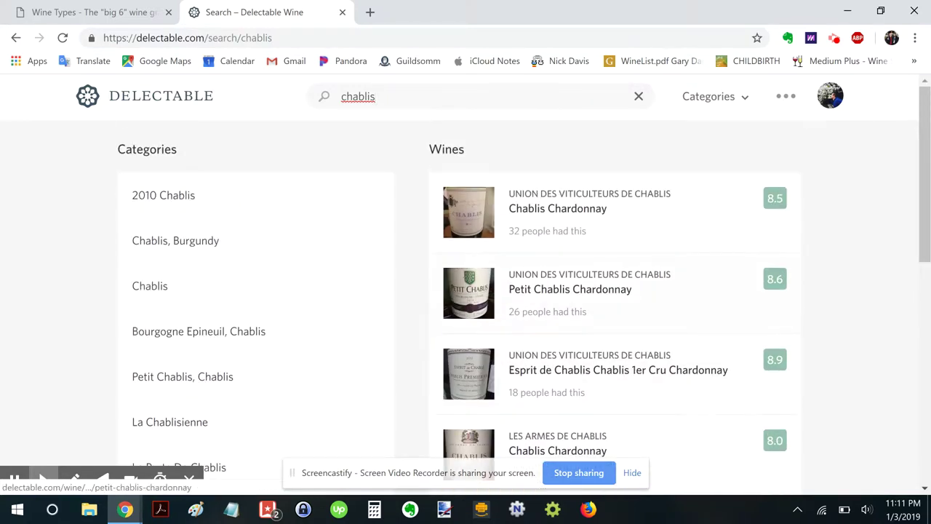
type("1er")
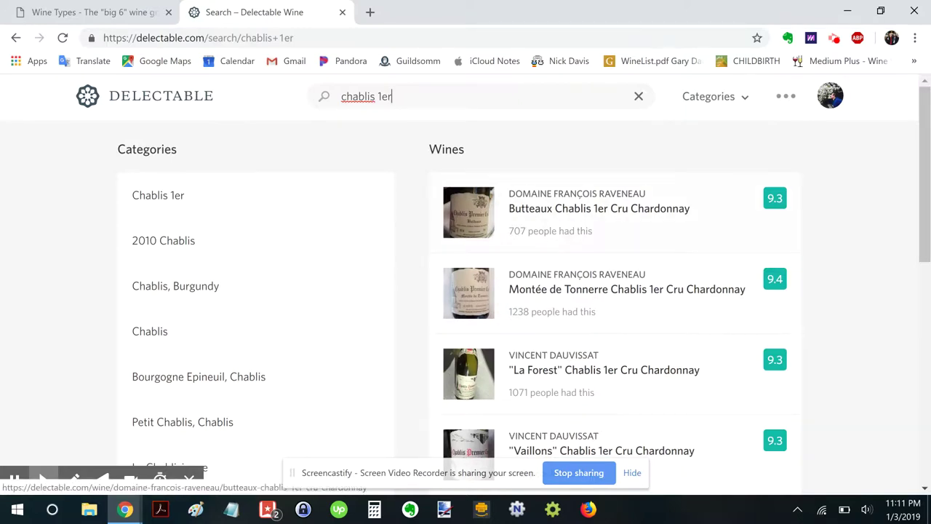
Examine the "chablis 1er" results, comparing the recurring producers, their wines and their ratings.
scroll(619, 219, "down", 1)
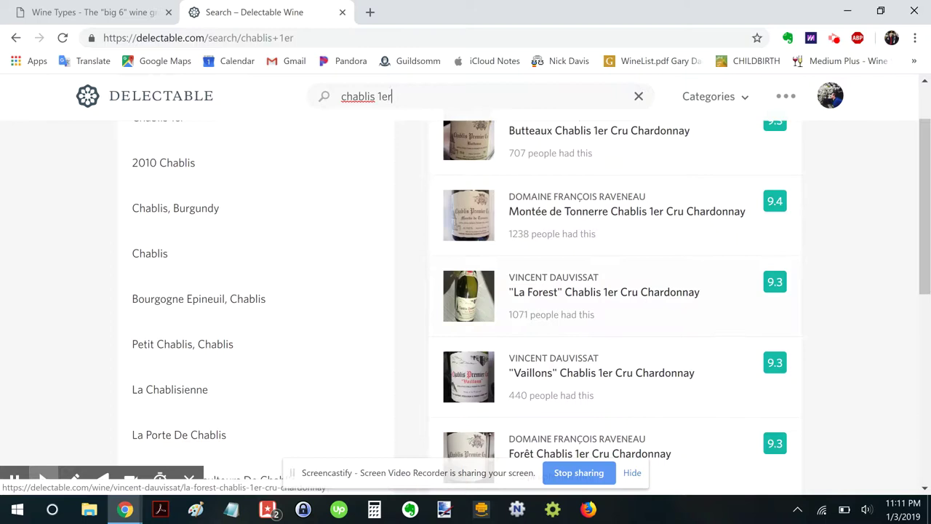
scroll(619, 197, "down", 3)
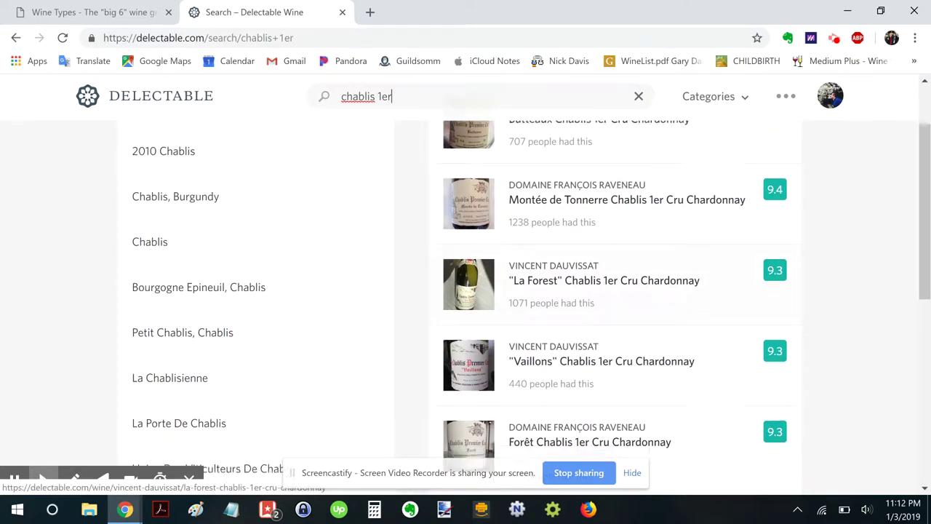
scroll(618, 291, "down", 4)
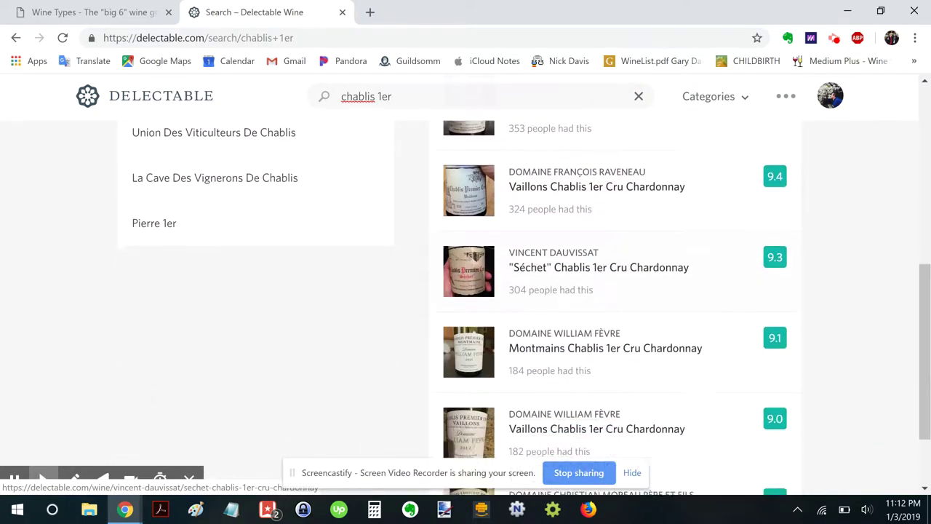
scroll(619, 305, "up", 8)
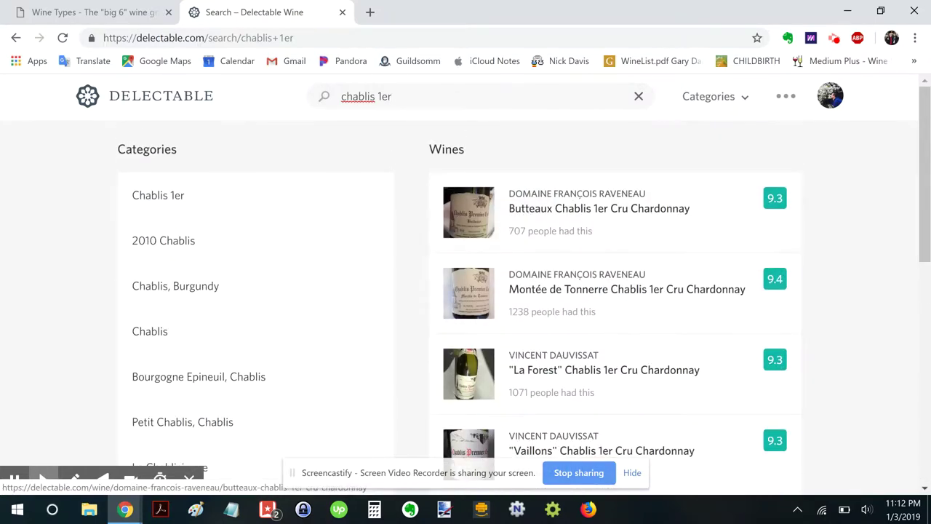
scroll(614, 306, "down", 1)
scroll(615, 305, "up", 2)
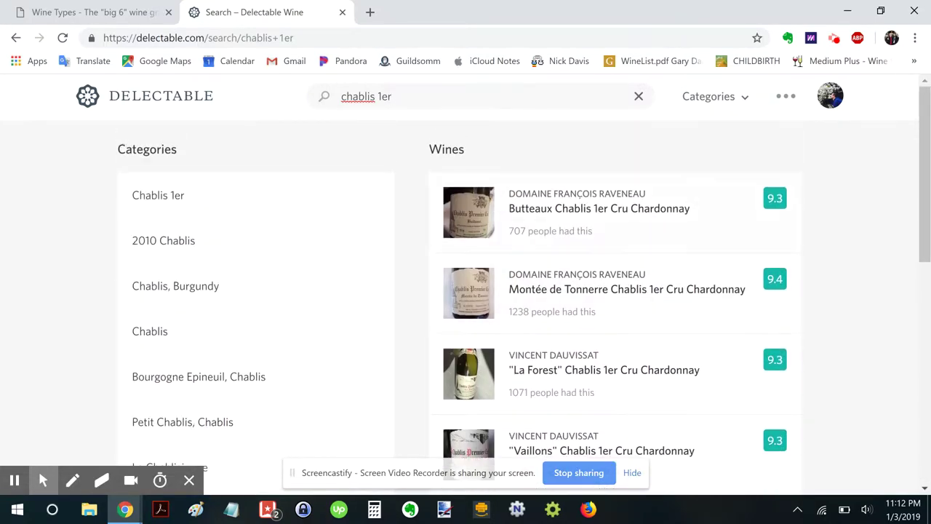
scroll(618, 291, "down", 3)
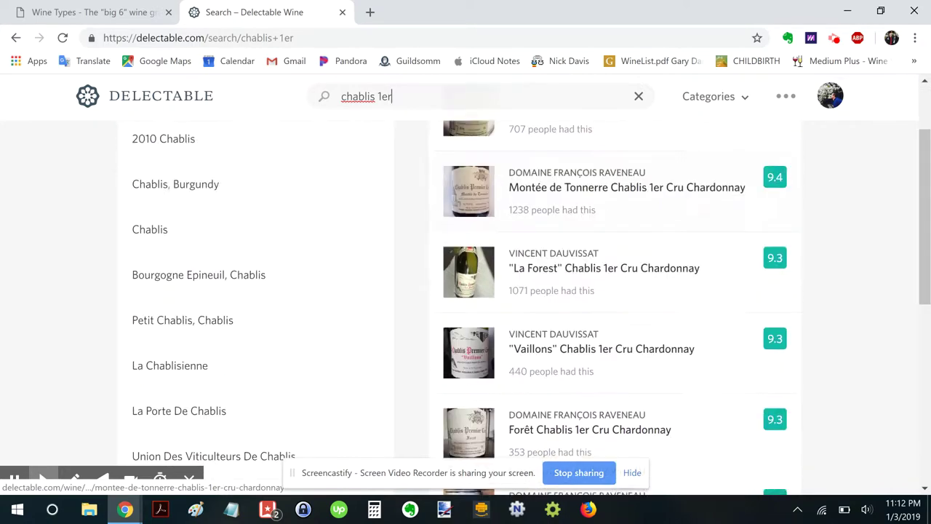
scroll(618, 291, "down", 2)
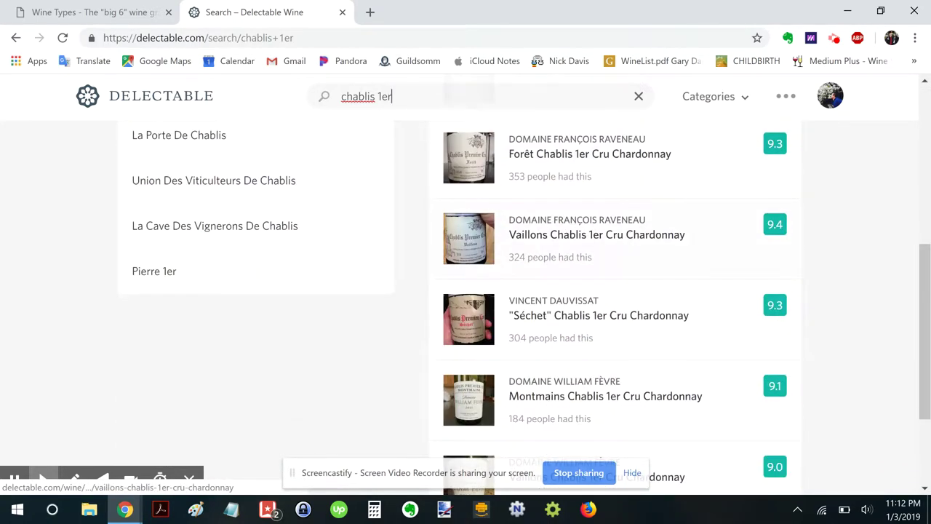
scroll(618, 291, "down", 1)
scroll(466, 291, "up", 6)
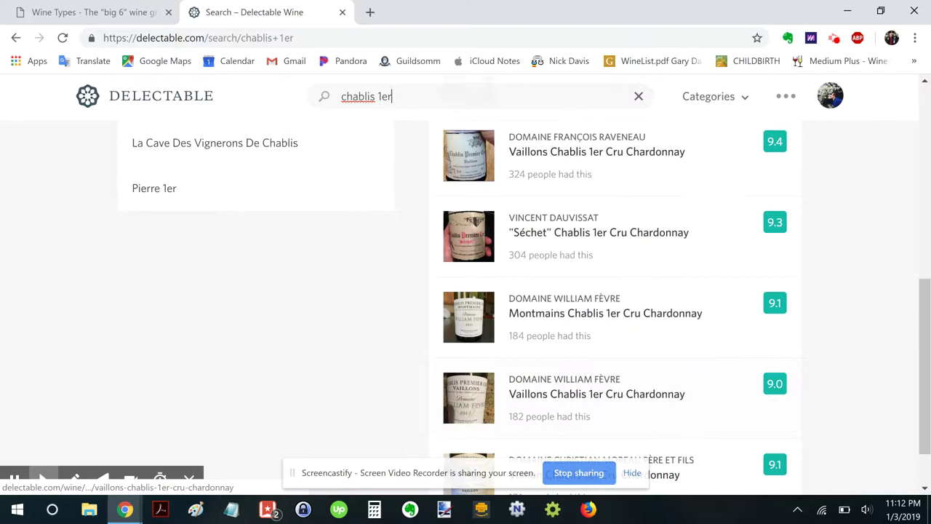
key("BackSpace")
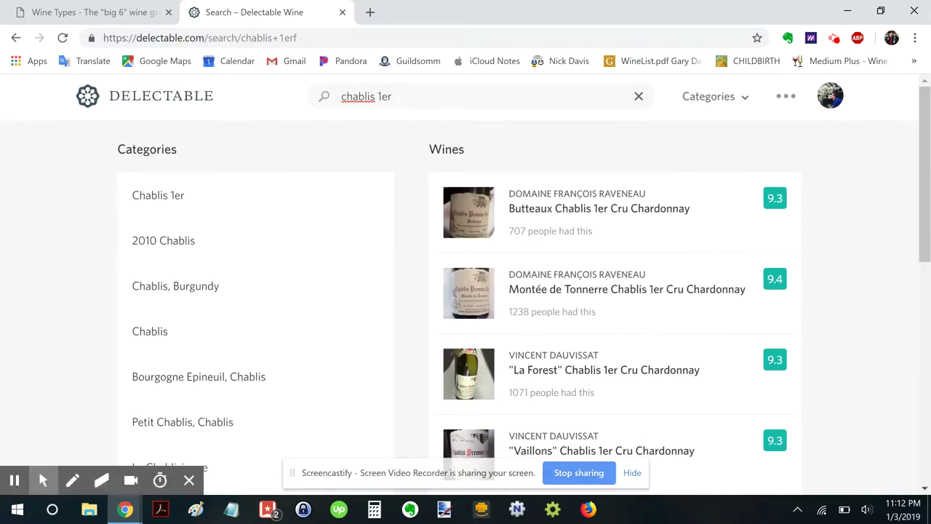
Open Google Sheets in a new browser tab and create a blank spreadsheet.
key("ctrl+t")
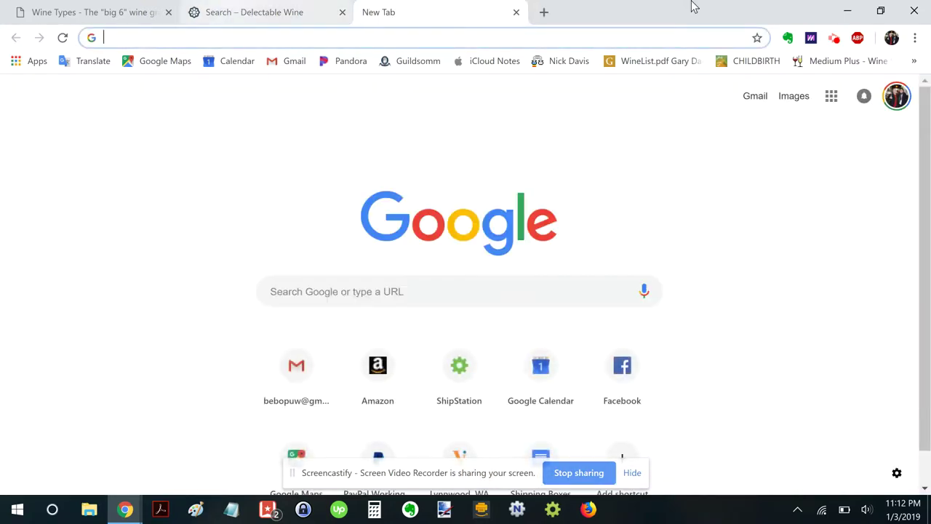
left_click(265, 12)
left_click(439, 9)
type("shee")
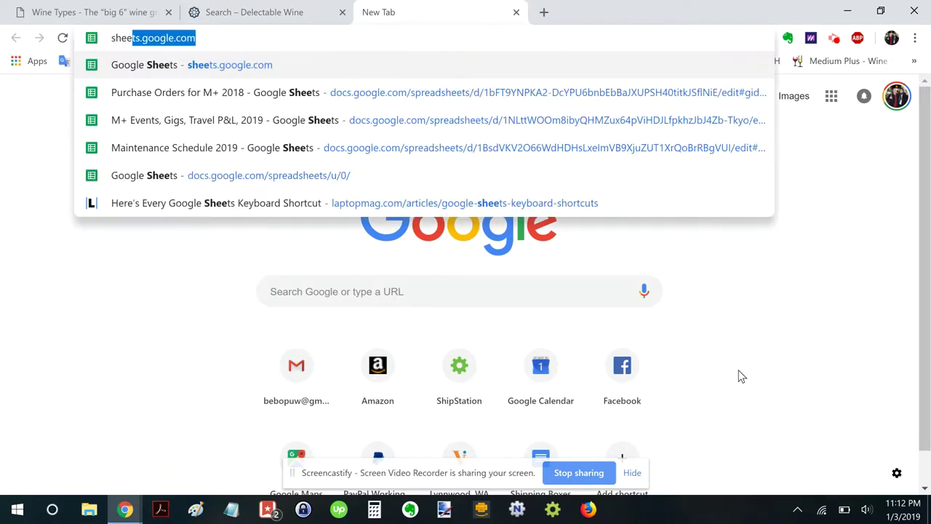
key("Return")
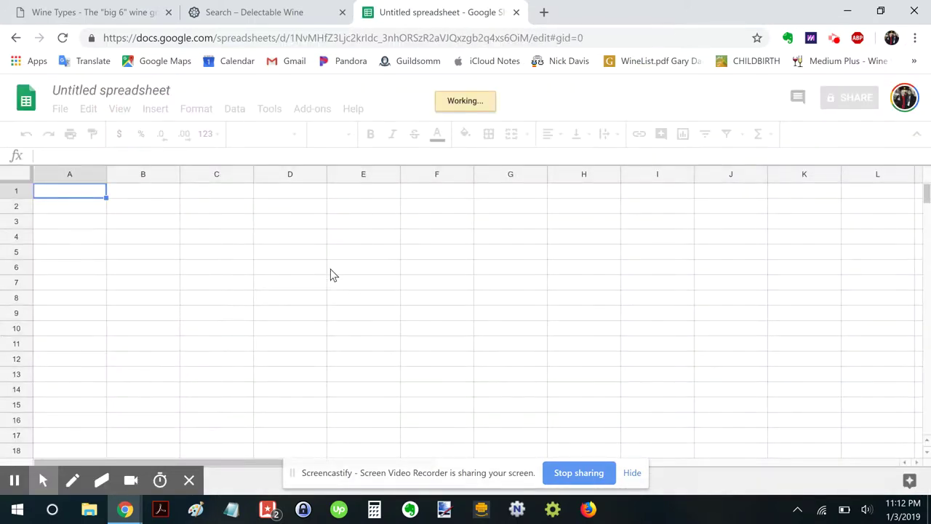
Name the new spreadsheet "Chablis Research" and select cell A1.
type("C")
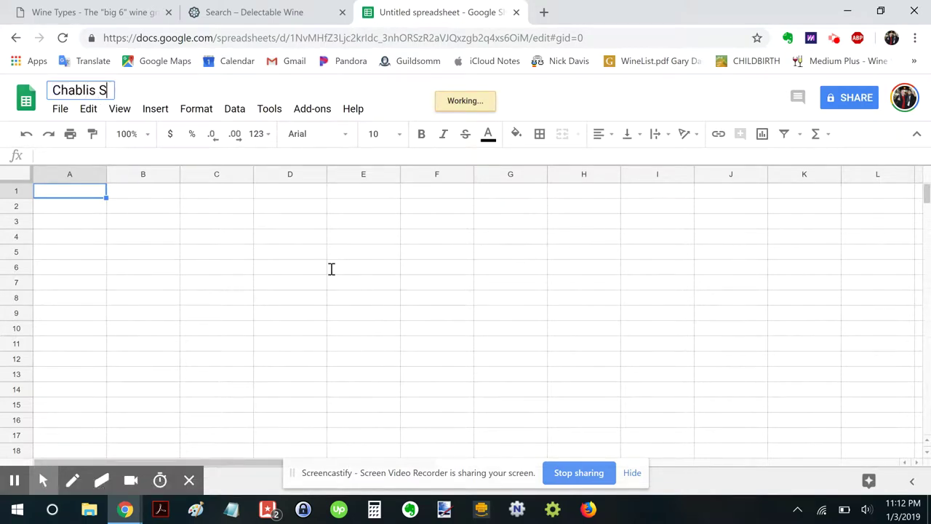
type("hablis Res")
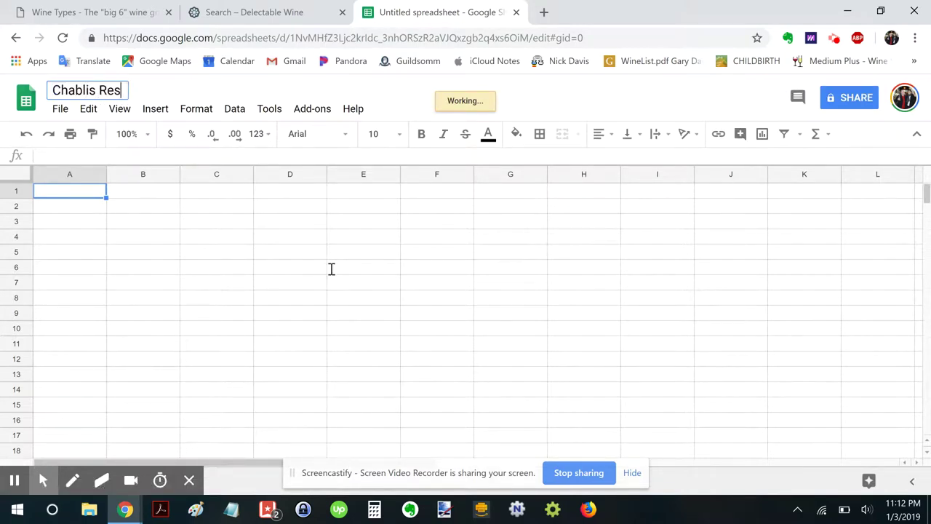
type("earch")
left_click(143, 298)
left_click(64, 190)
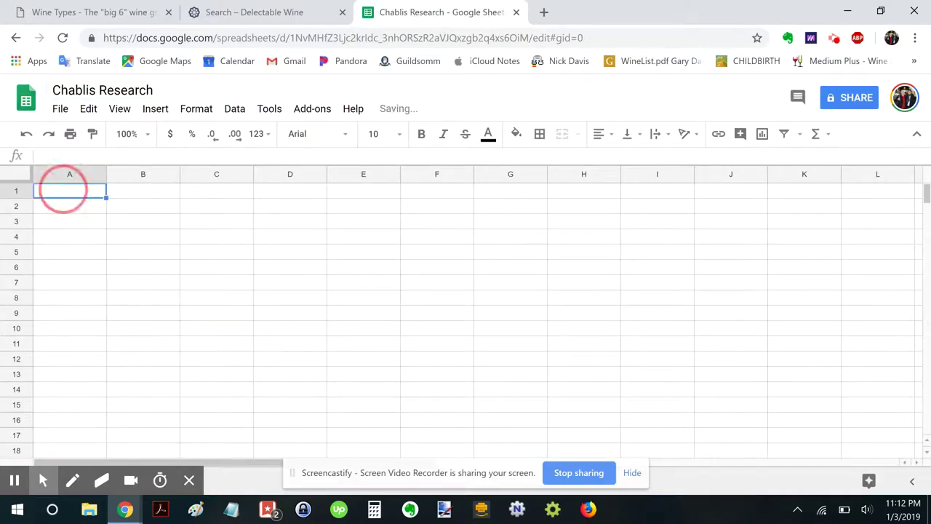
Check the producers in Delectable's "chablis 1er" results and enter the heading "Delectable" in cell B1 of the Chablis Research spreadsheet.
key("ctrl+shift+Tab")
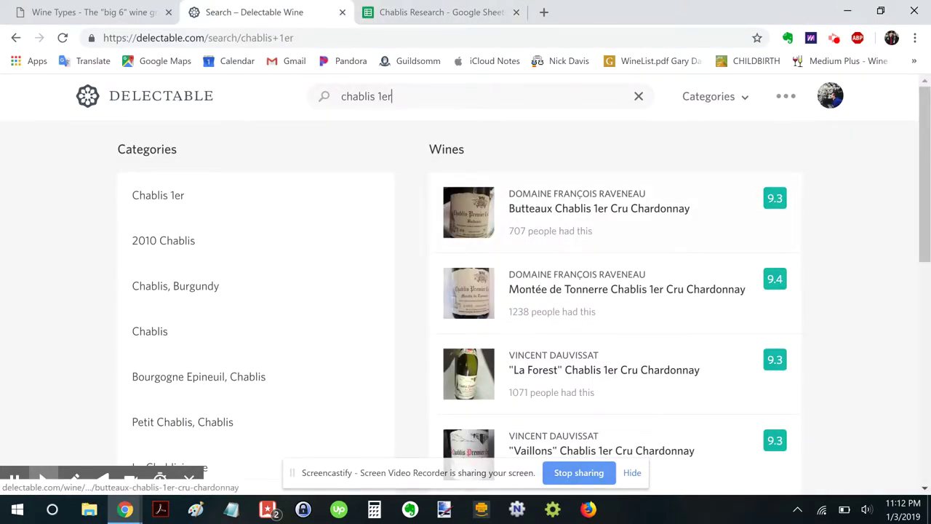
scroll(614, 357, "down", 1)
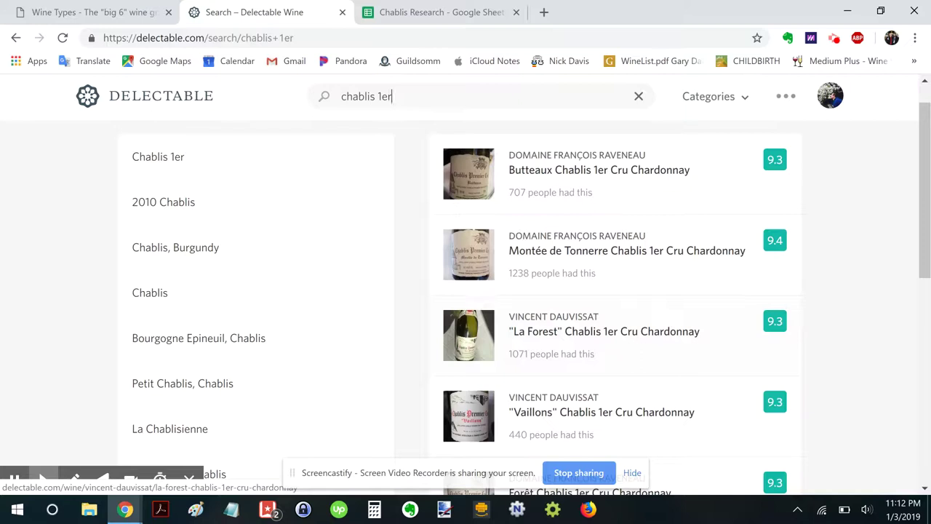
scroll(614, 305, "down", 4)
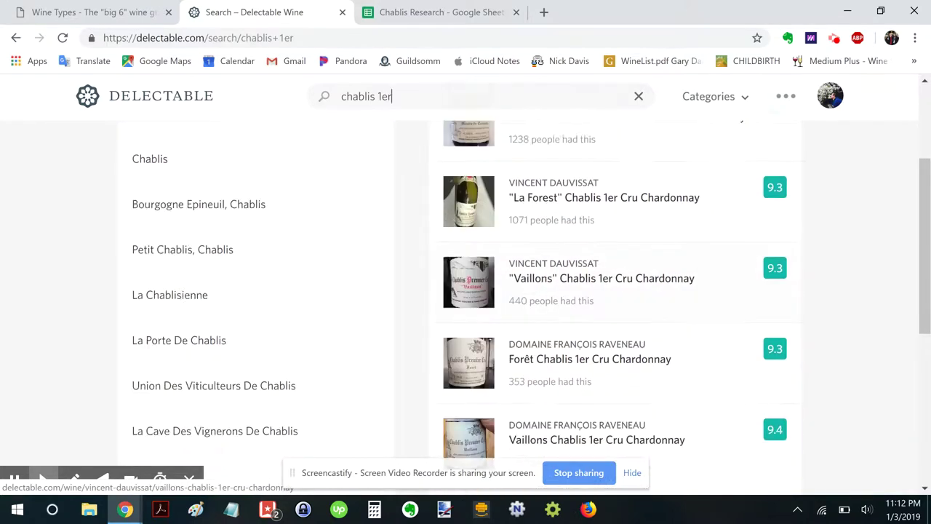
scroll(615, 306, "down", 3)
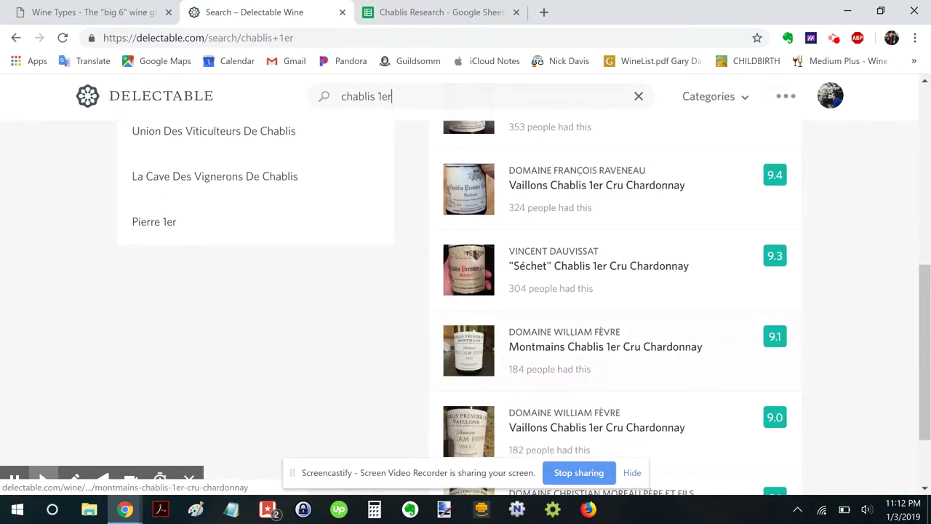
left_click(437, 13)
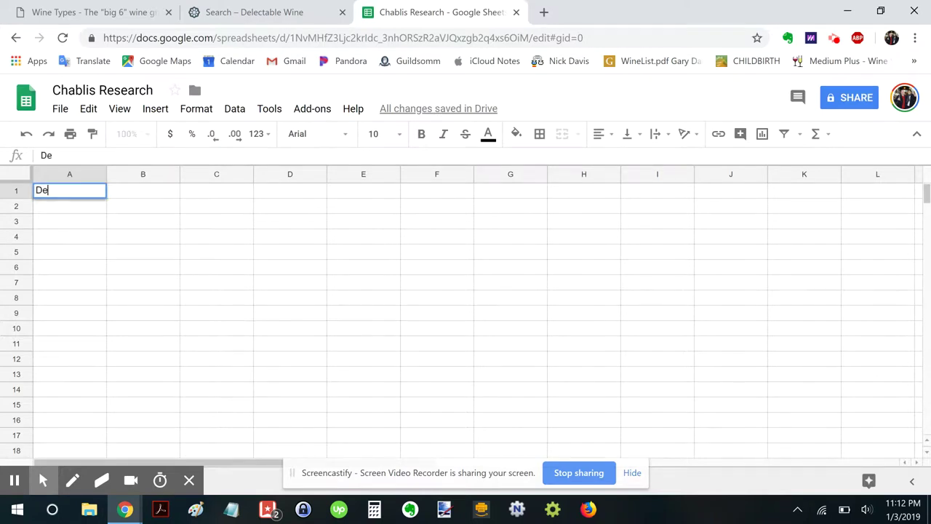
left_click(142, 190)
type("Delectable")
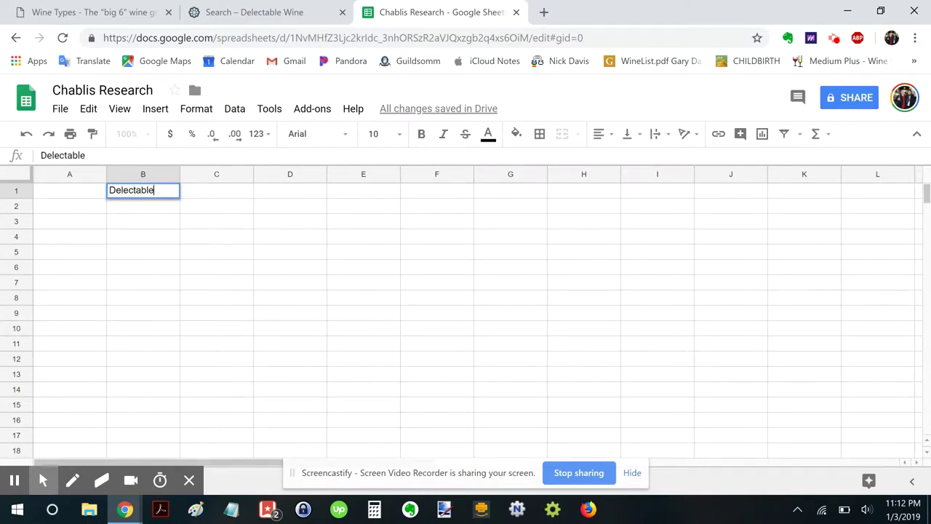
key("Return")
List the producers Raveneau, Dauvissat and Fèvre under the Delectable heading in cells B2 to B4.
key("Tab")
type("R")
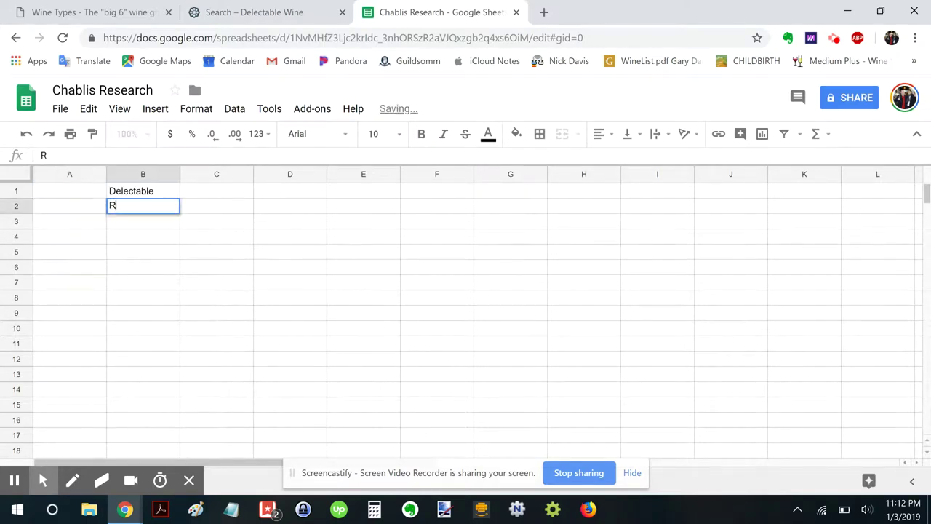
key("Return")
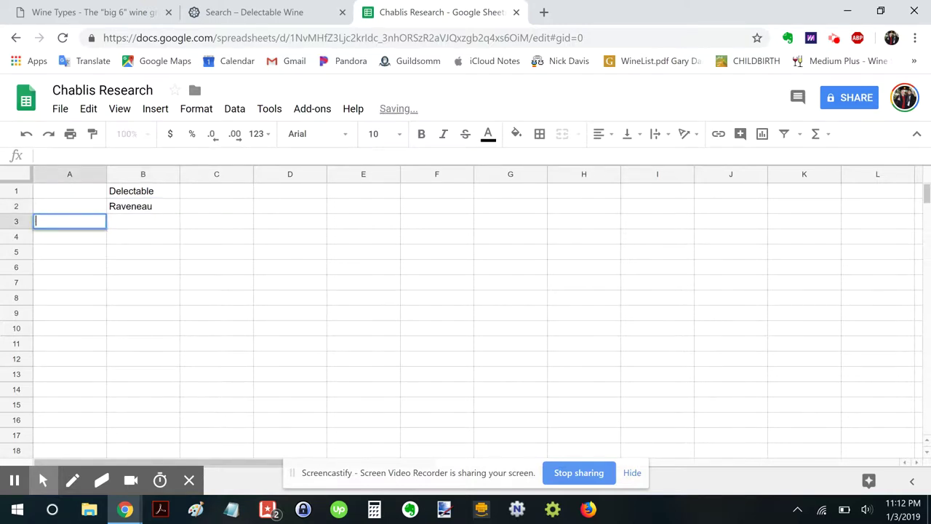
key("Tab")
type("Dauvissat")
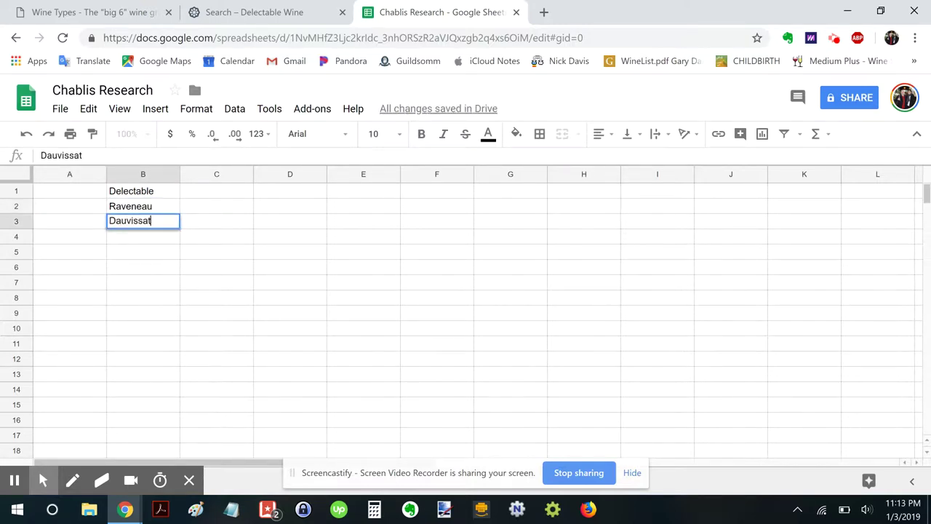
key("Return")
type("F")
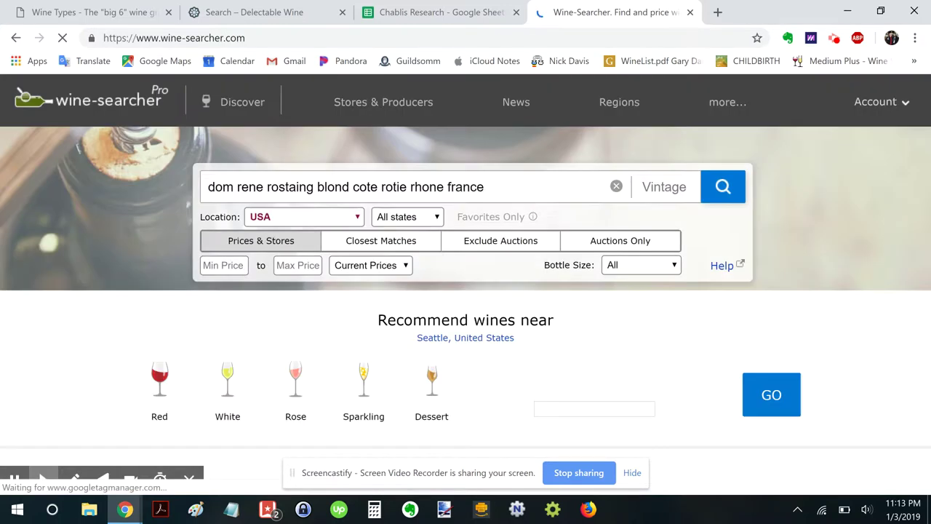
Open Wine-Searcher in a new tab, search it for "chablis" and review the most popular wines with their scores and average prices.
left_click(309, 186)
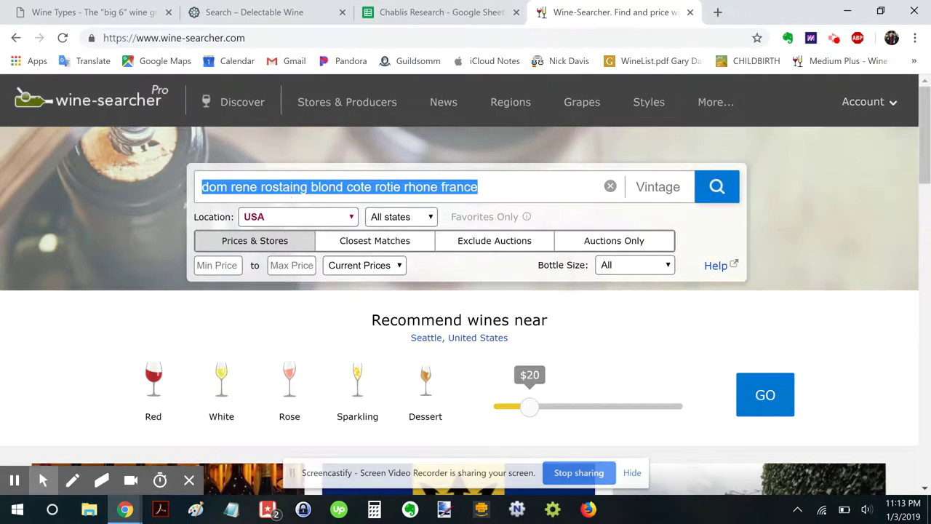
type("chablis")
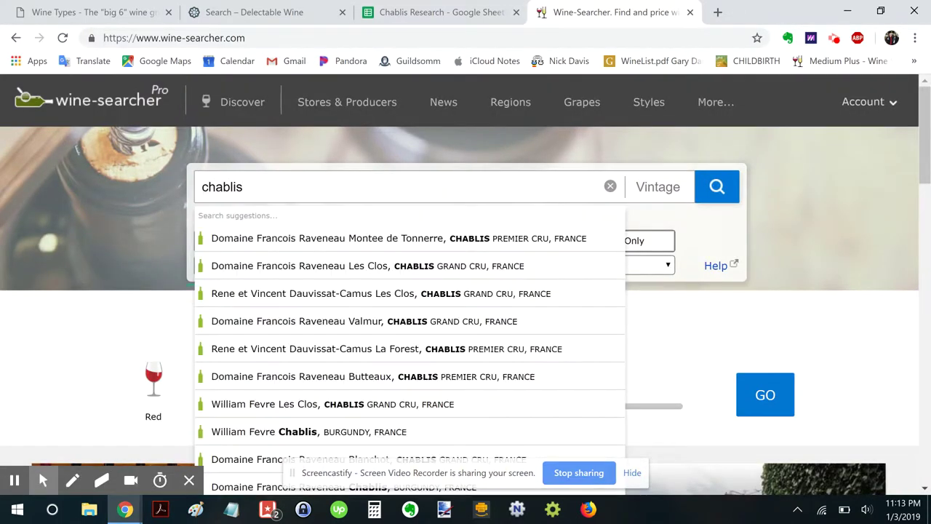
key("Return")
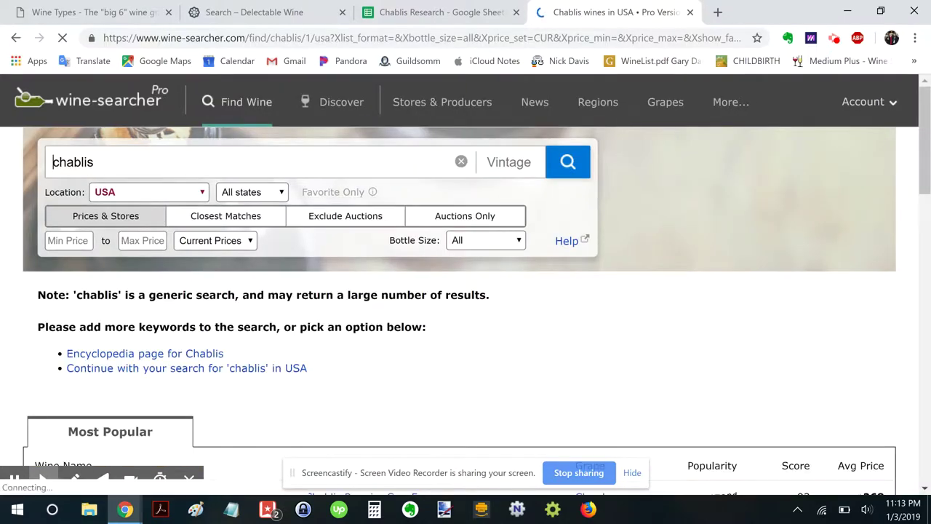
scroll(465, 291, "down", 4)
scroll(466, 291, "down", 1)
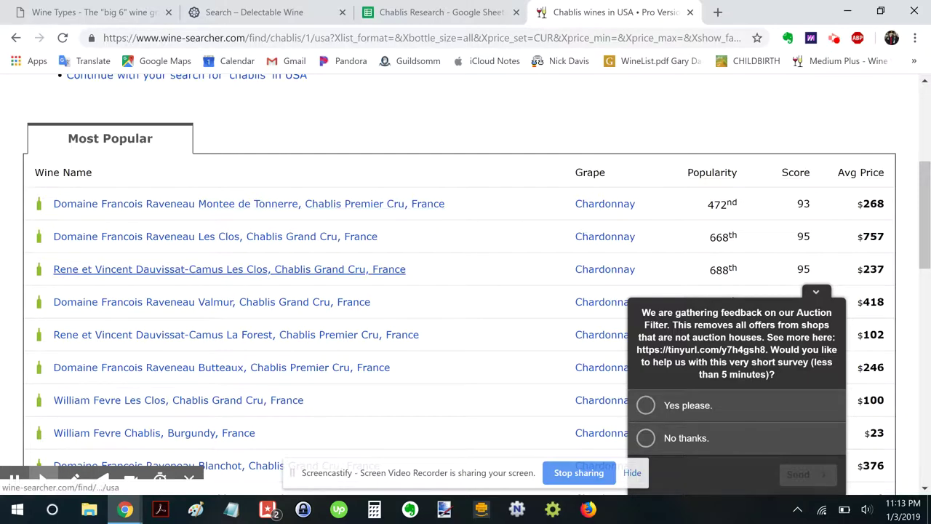
scroll(210, 320, "down", 1)
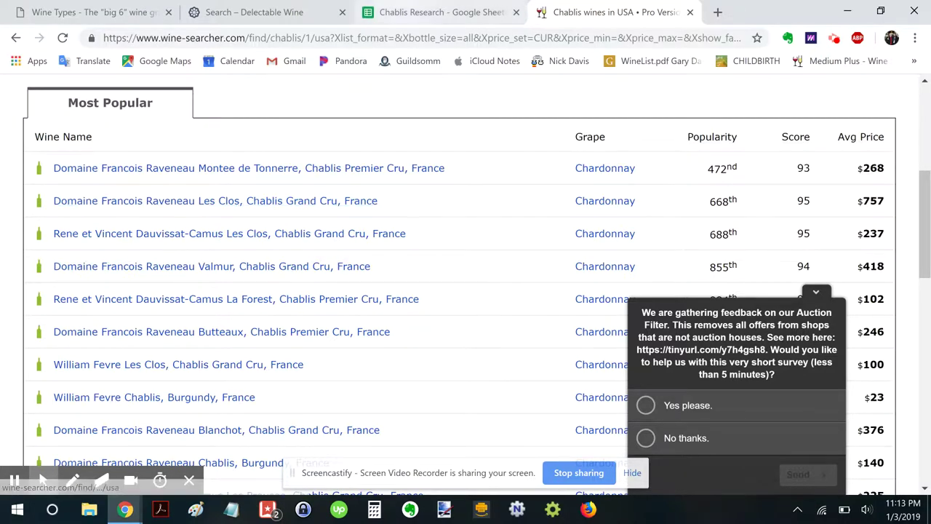
Enter the heading "Wine-Searcher" in cell C1 of the Chablis Research spreadsheet.
left_click(441, 12)
left_click(216, 191)
type("Wi")
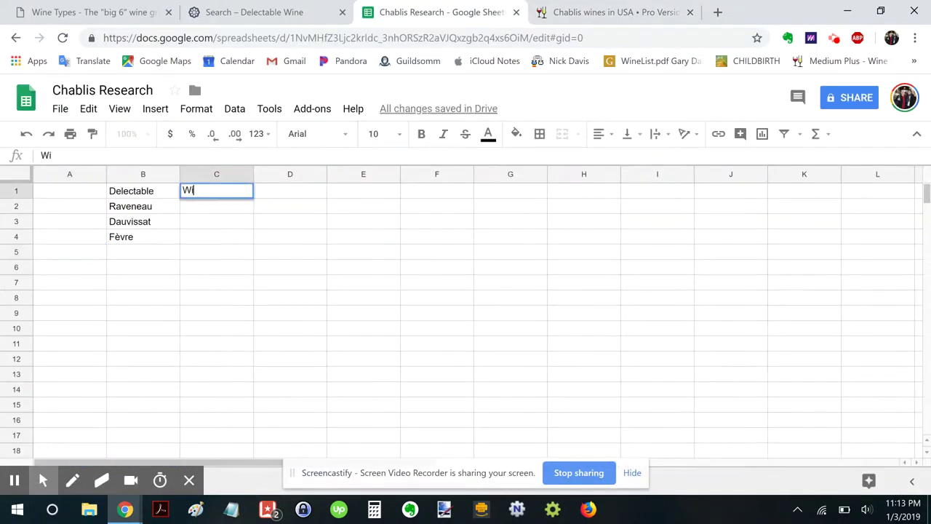
type("ne-Searcher")
key("Return")
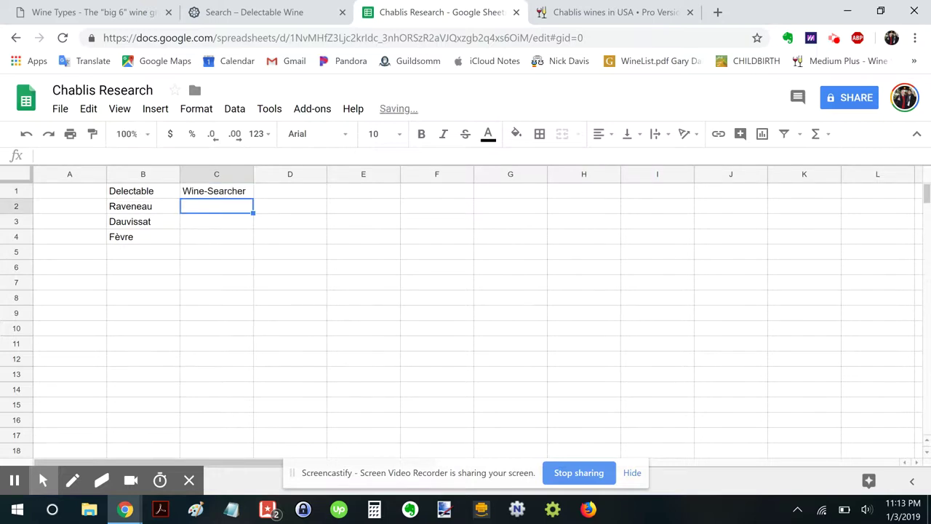
Copy the three producers from B2:B4 into C2:C4 under the Wine-Searcher heading.
key("Left")
key("shift+Down")
key("shift+Down")
key("ctrl+c")
key("Right")
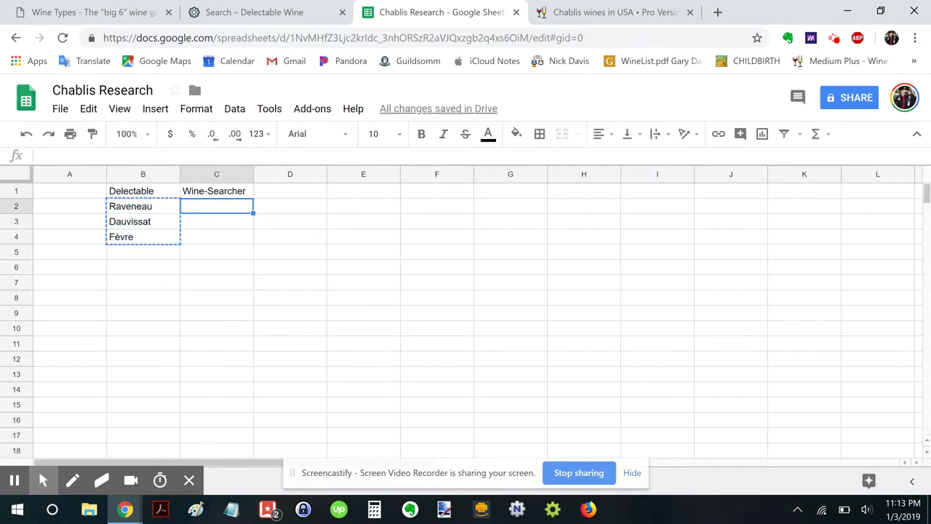
key("ctrl+v")
key("Right")
key("Left")
Change the Dauvissat entries in cells C3 and B3 to "V Dauvissat".
key("Down")
key("Return")
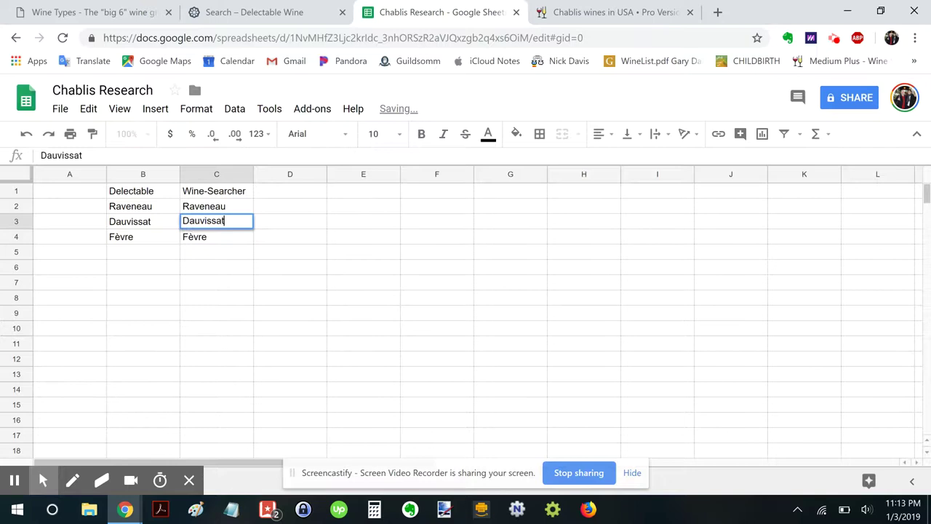
type("V")
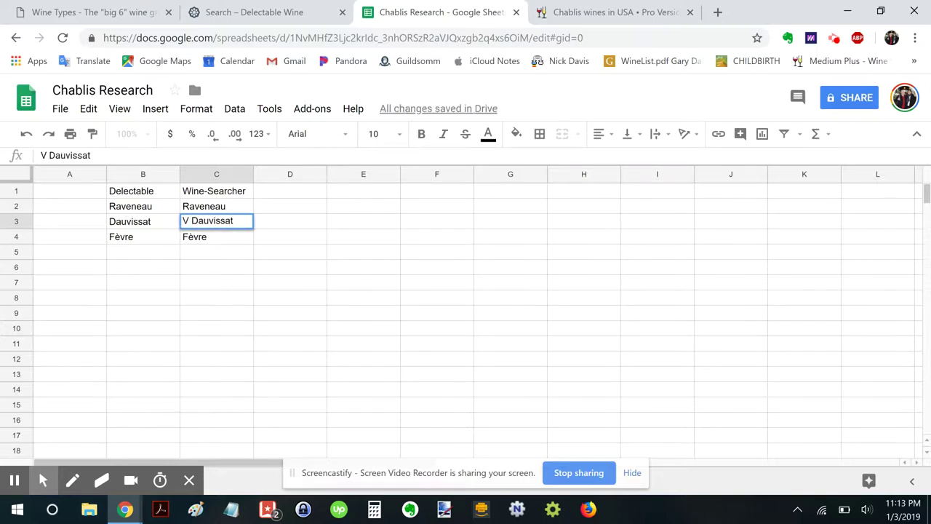
key("Return")
key("Up")
key("Left")
key("Return")
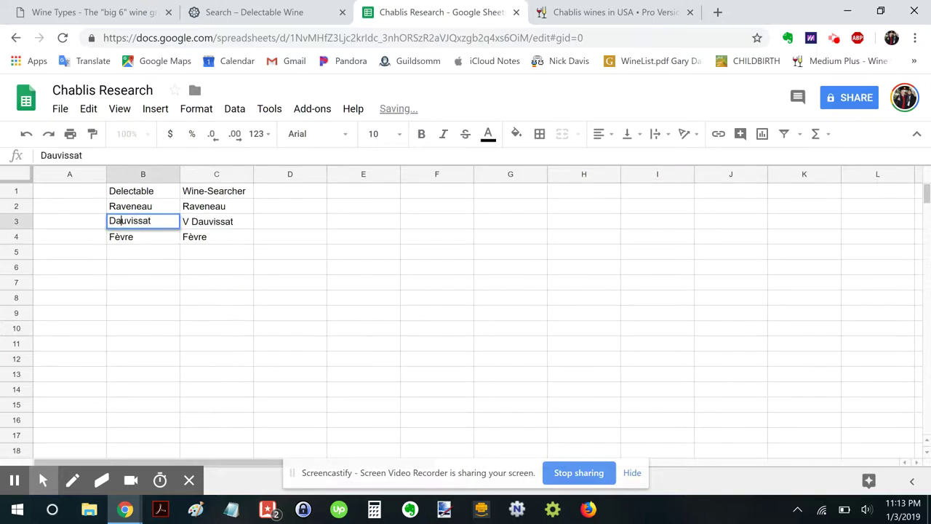
key("Home")
type("V")
key("Tab")
key("Tab")
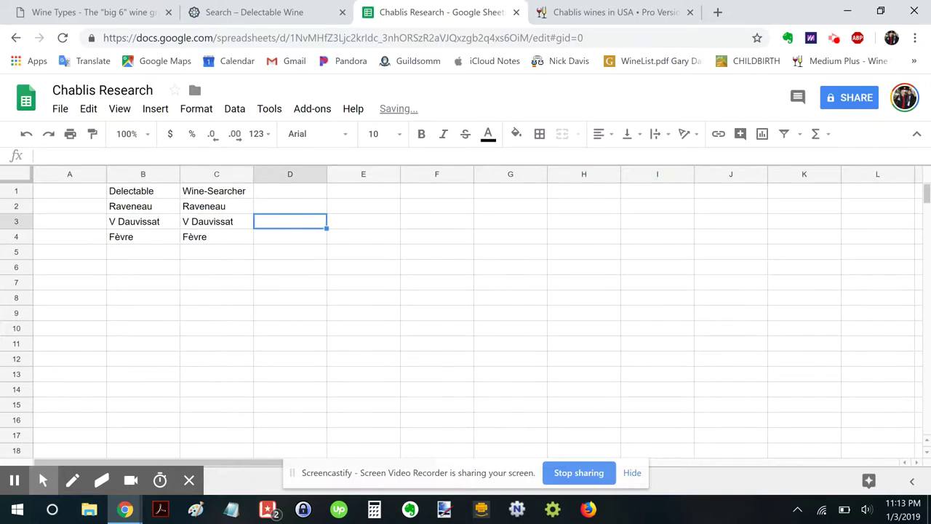
Open cellartracker.com in a new tab, search its wines for "chablis" and review the first suggested producers.
left_click(290, 190)
key("ctrl+t")
type("cellartracker.com")
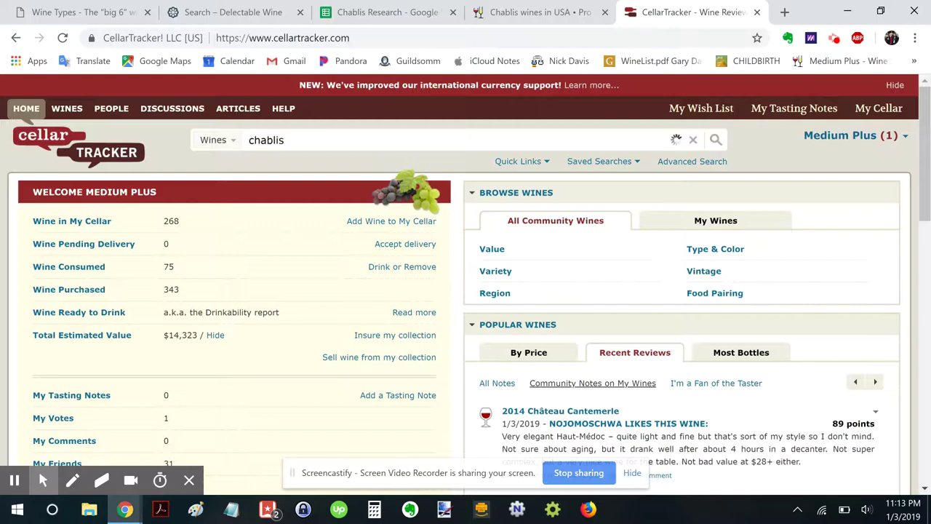
left_click(318, 138)
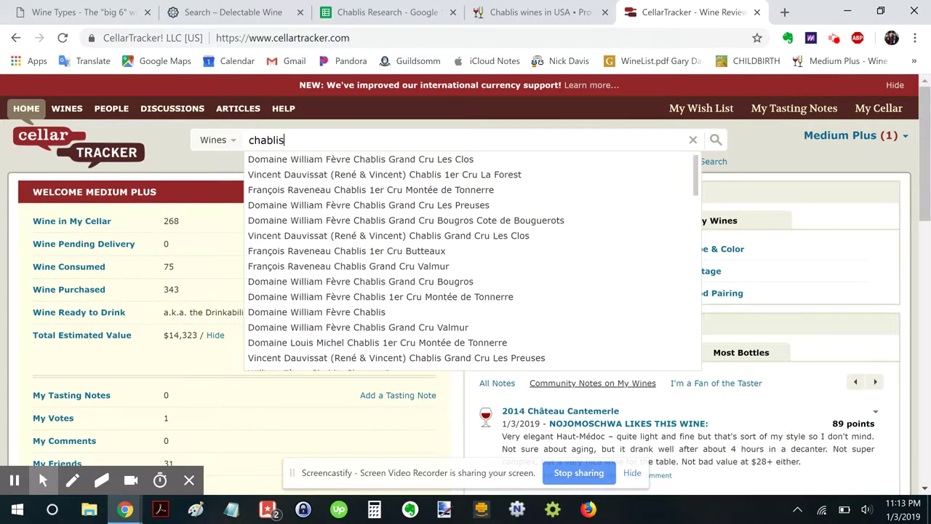
key("Down")
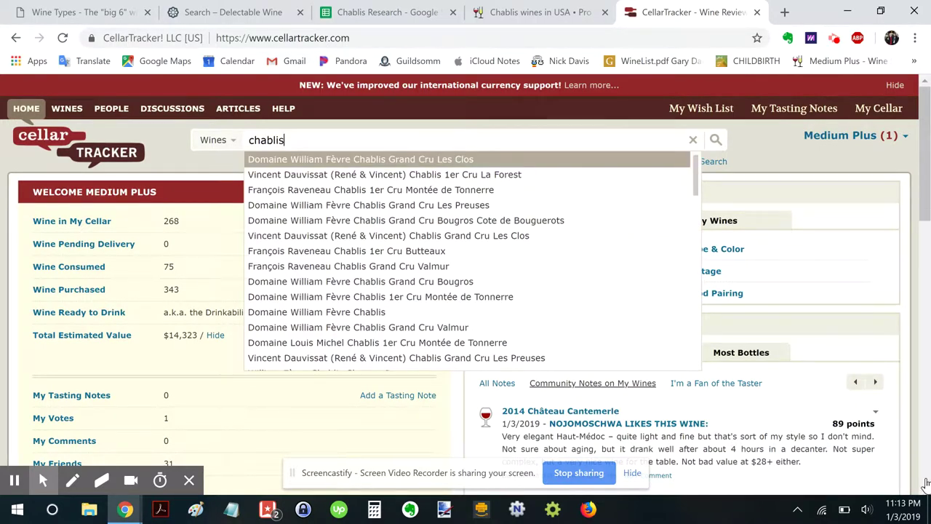
key("Down")
key("Down")
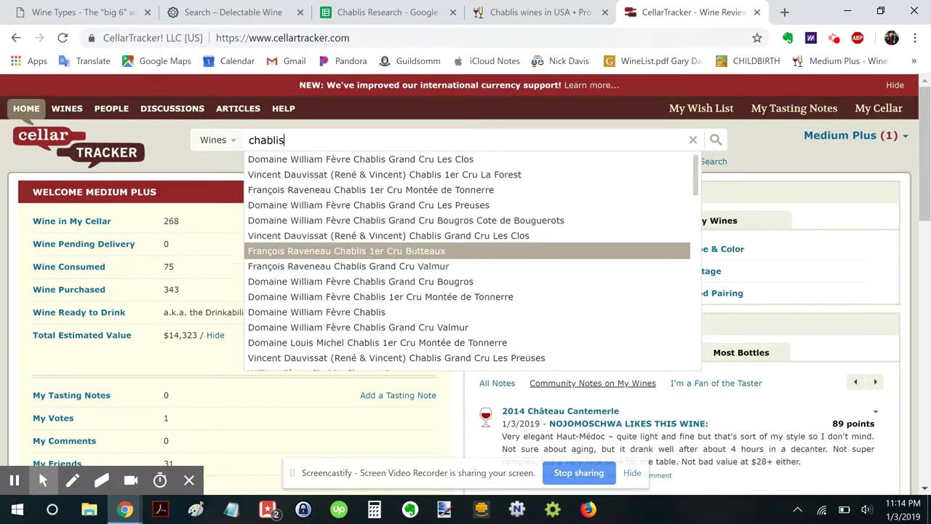
Return to the Chablis Research spreadsheet and enter the heading "CellarTracker" in cell D1.
left_click(387, 12)
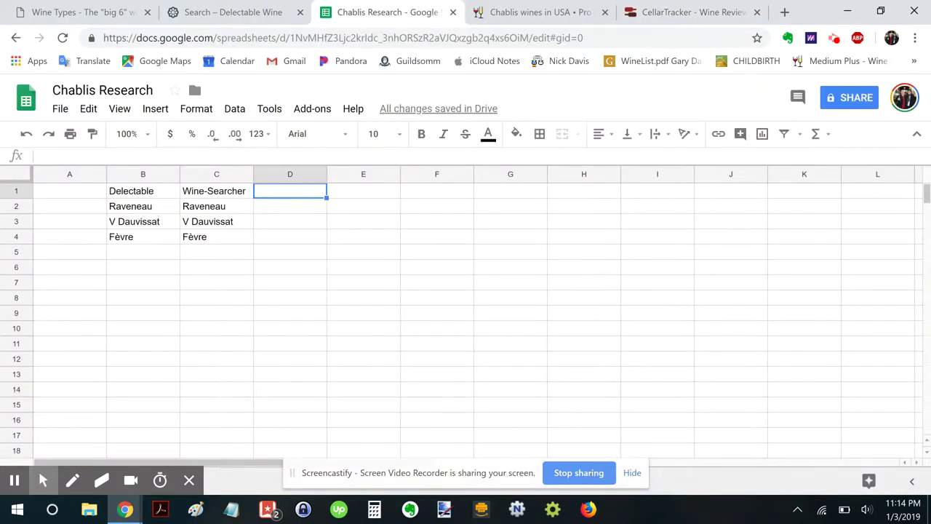
type("CellarT")
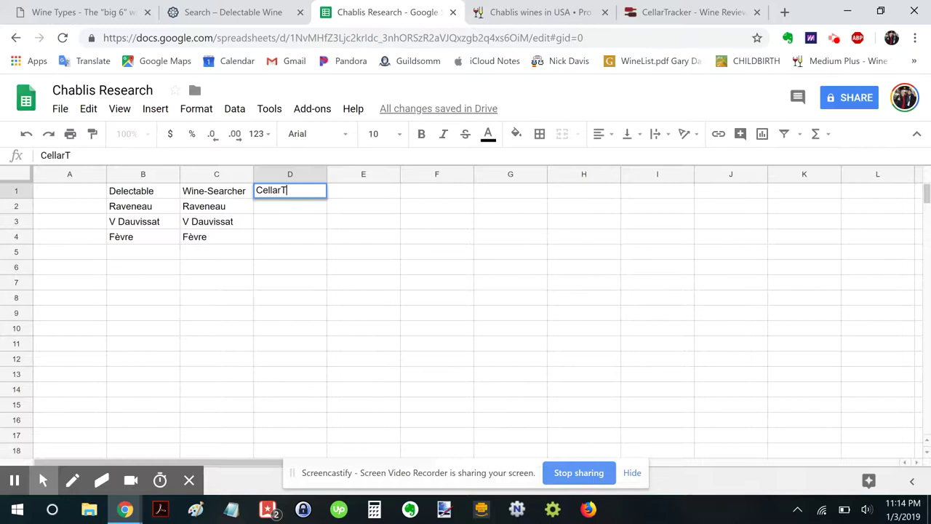
type("racker")
key("Return")
List Fèvre, V Dauvissat and "Raveanneau" under the CellarTracker heading in cells D2 to D4.
type("F")
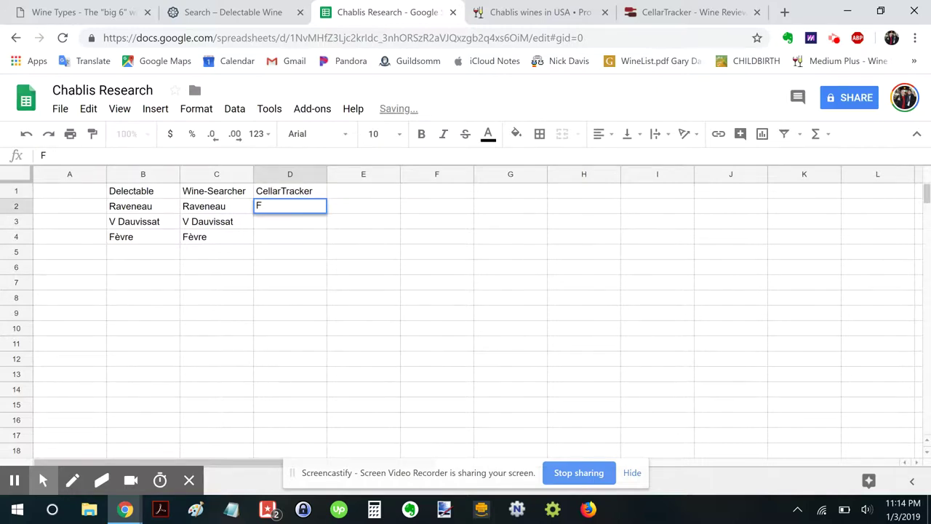
type("èvre")
key("Return")
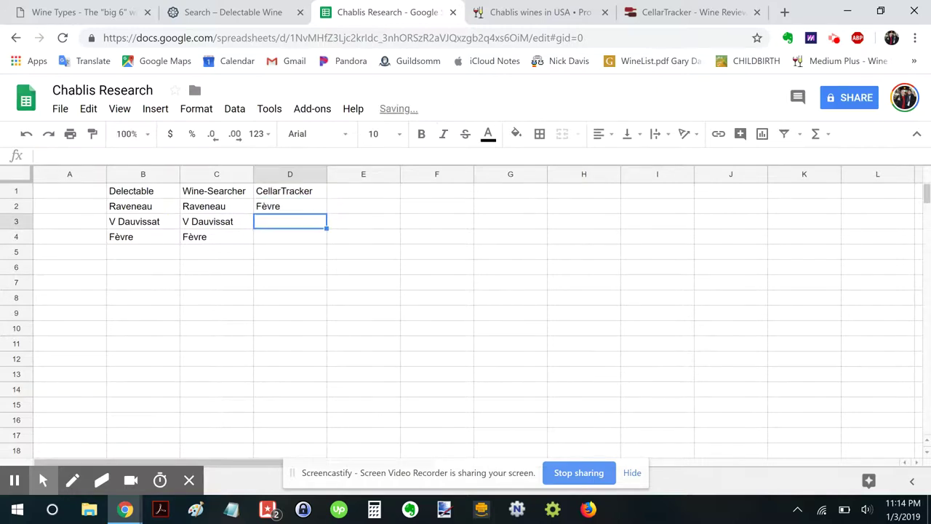
key("ctrl+v")
key("Down")
type("R")
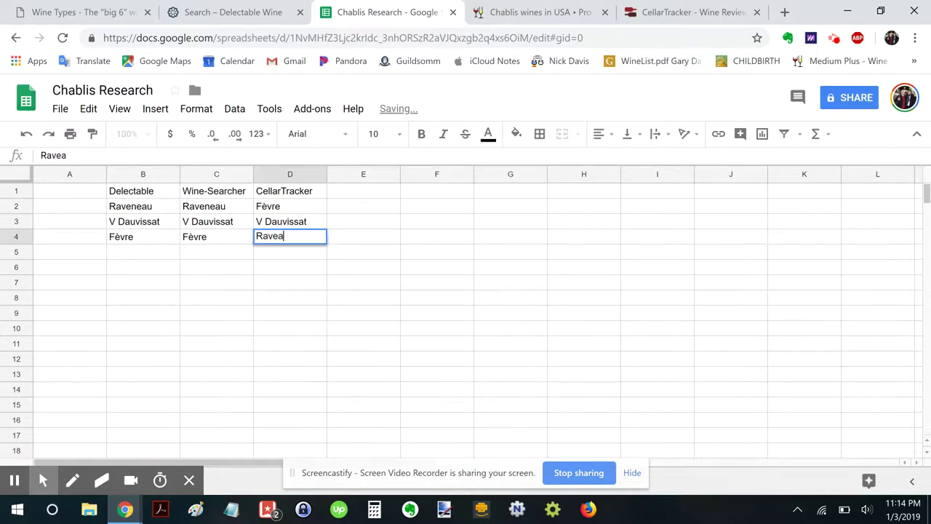
key("Return")
Replace the misspelled producer in D4 with a copy of "Raveneau" from cell C2.
key("Up")
key("Up")
key("Left")
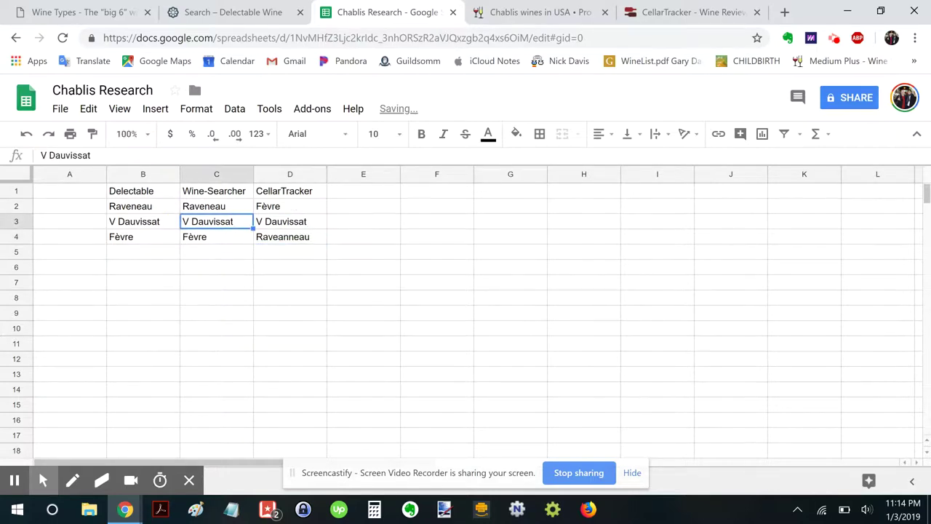
key("Up")
key("ctrl+c")
key("Down")
key("Down")
key("Right")
key("ctrl+v")
key("Right")
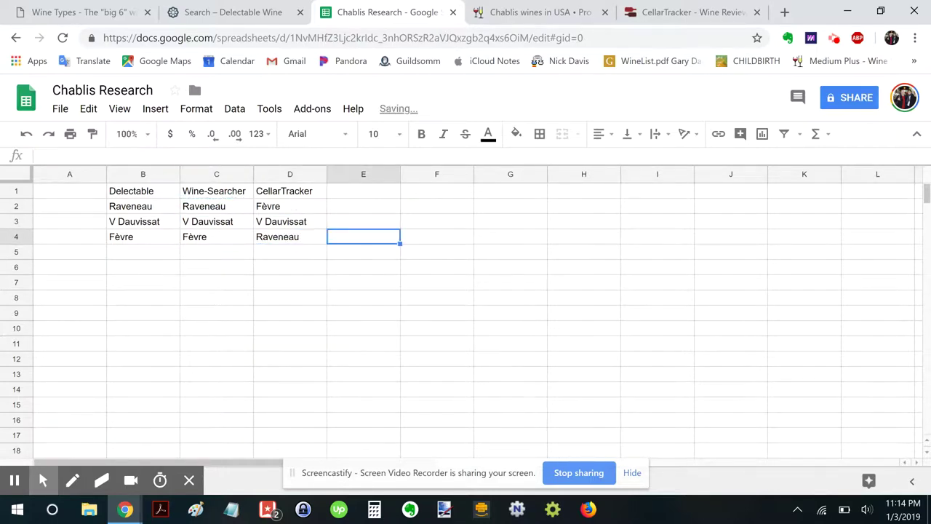
Go back to CellarTracker and look through the full list of "chablis" suggestions for other producers.
left_click(666, 12)
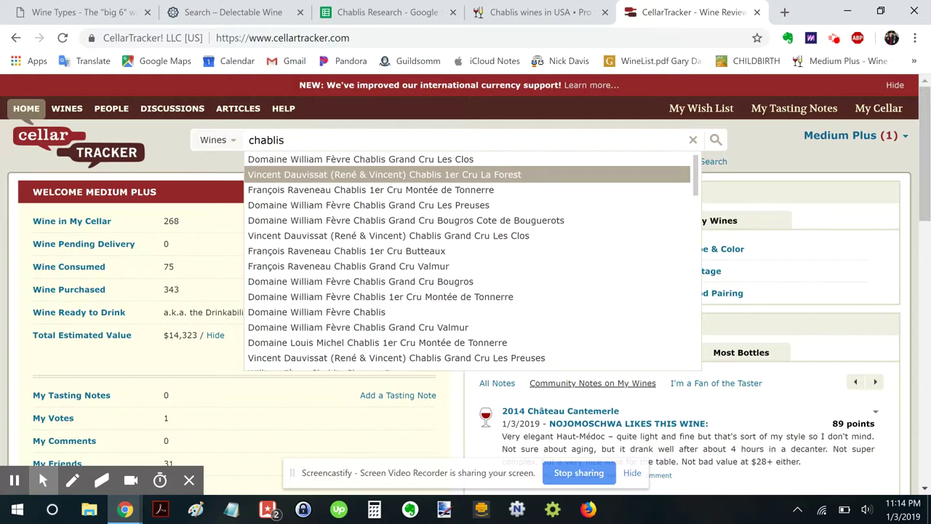
key("Down")
key("Down")
key("Down")
key("Down")
key("Down")
key("Down")
key("Down")
key("Down")
key("Down")
key("Down")
key("Down")
key("Down")
key("Down")
key("Down")
key("Down")
key("Down")
key("Down")
key("Down")
key("Down")
key("Down")
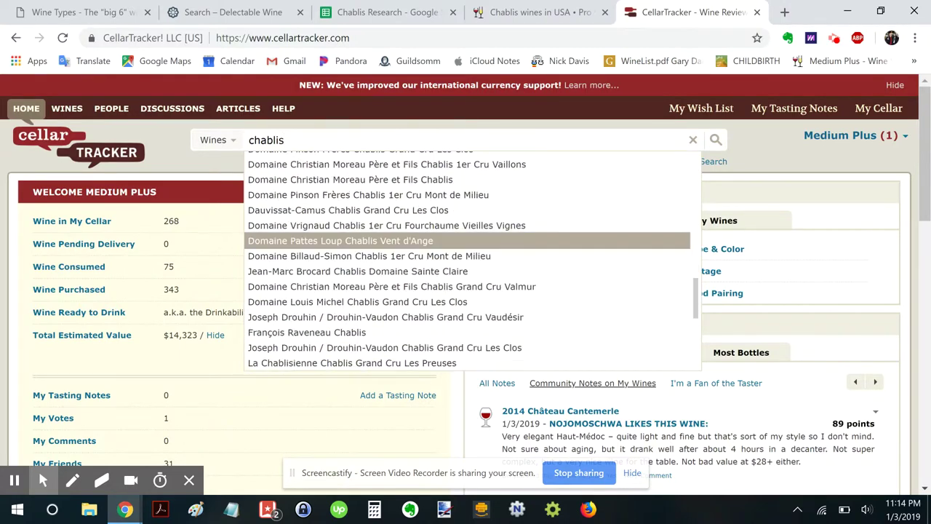
scroll(467, 247, "up", 9)
Open winebid.com in a new tab, search it for "chablis" and skim the auction listings.
left_click(586, 480)
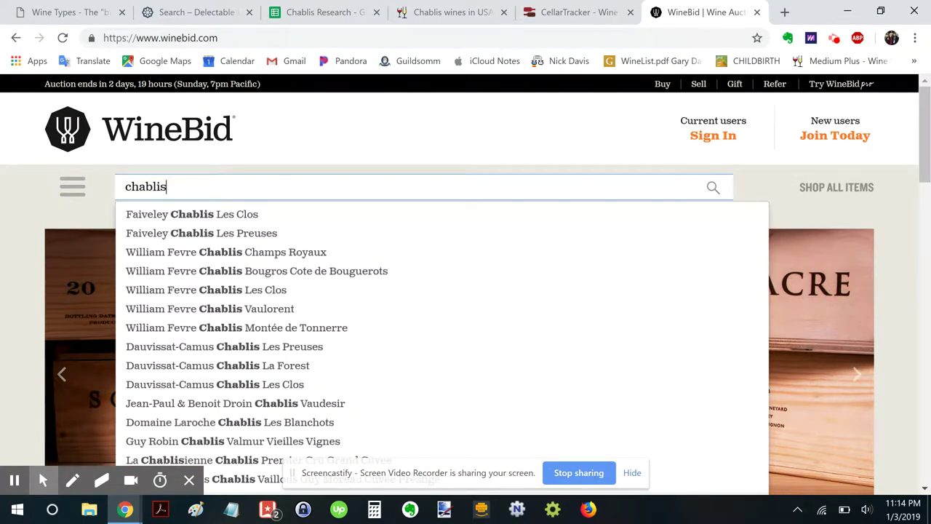
key("Return")
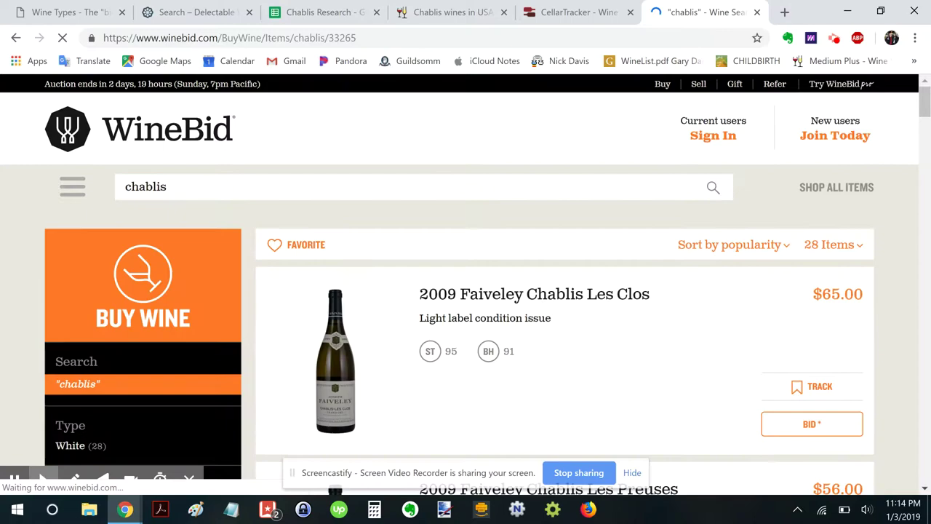
scroll(465, 284, "down", 7)
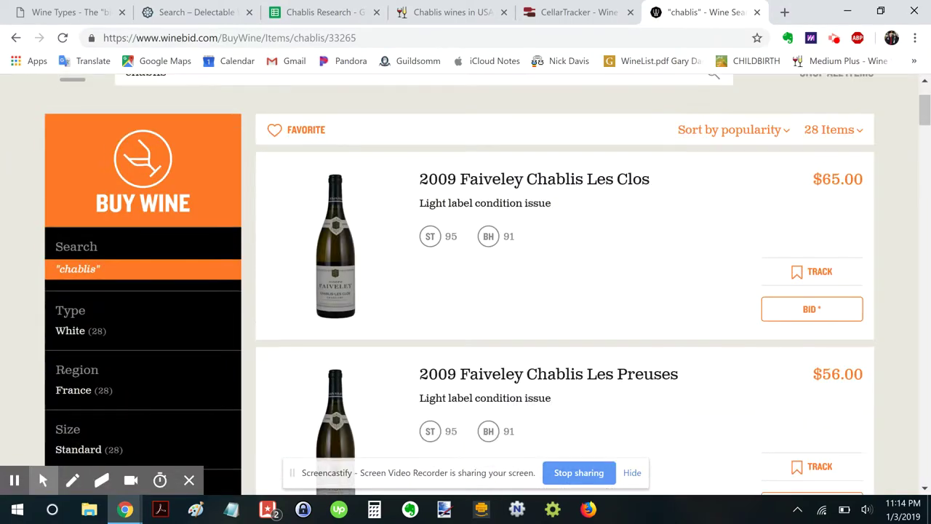
scroll(466, 284, "down", 5)
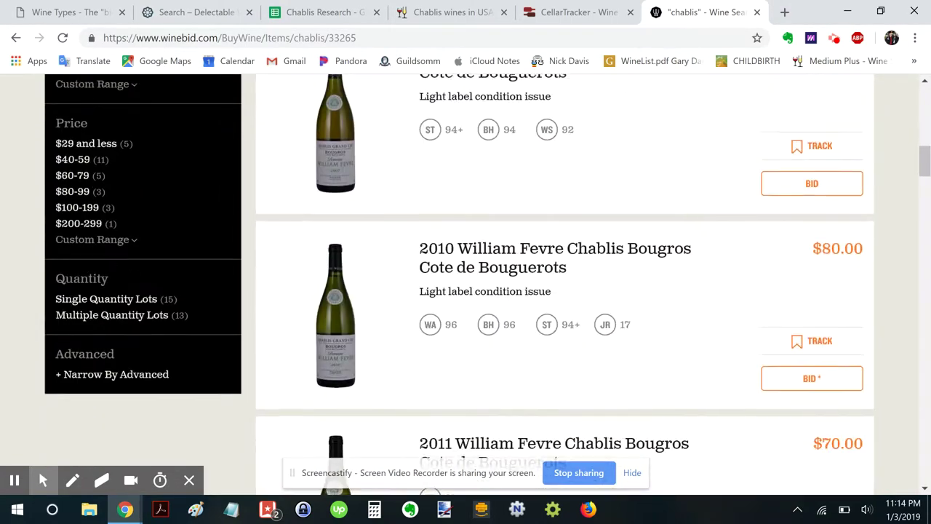
scroll(465, 283, "up", 12)
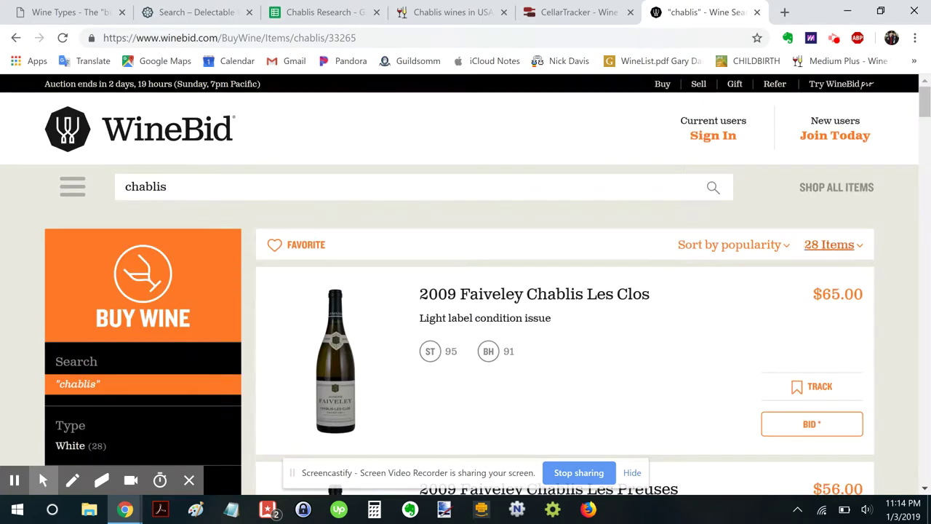
Sort the WineBid chablis listings by highest price and review the producers, ratings and prices down the list.
left_click(724, 247)
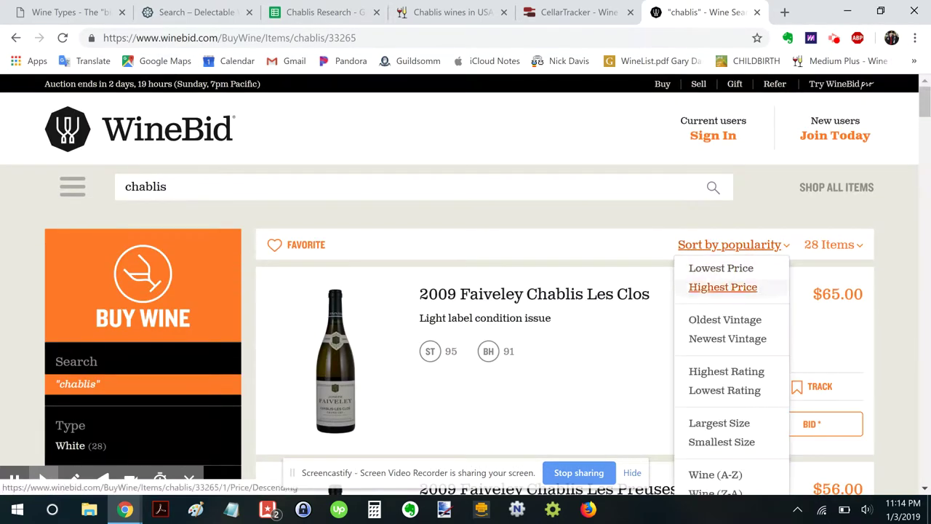
left_click(698, 288)
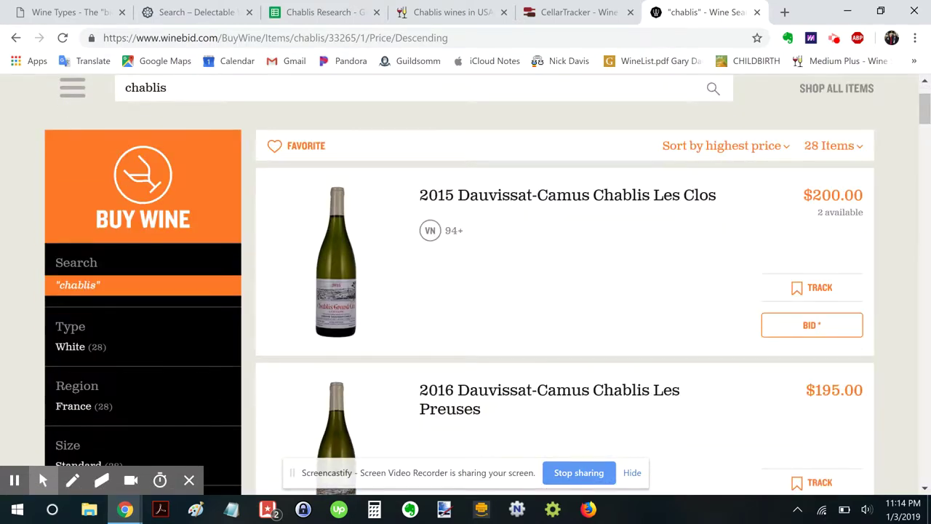
scroll(466, 284, "down", 2)
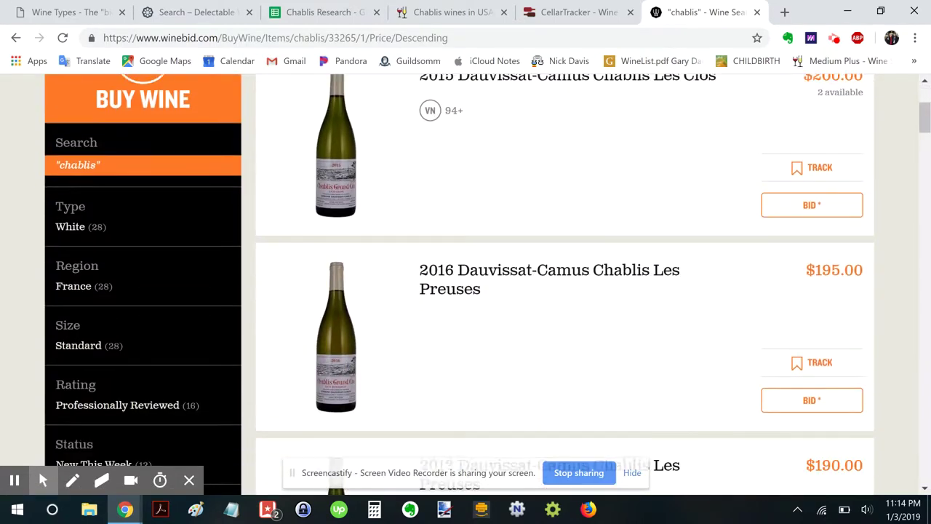
scroll(466, 284, "down", 3)
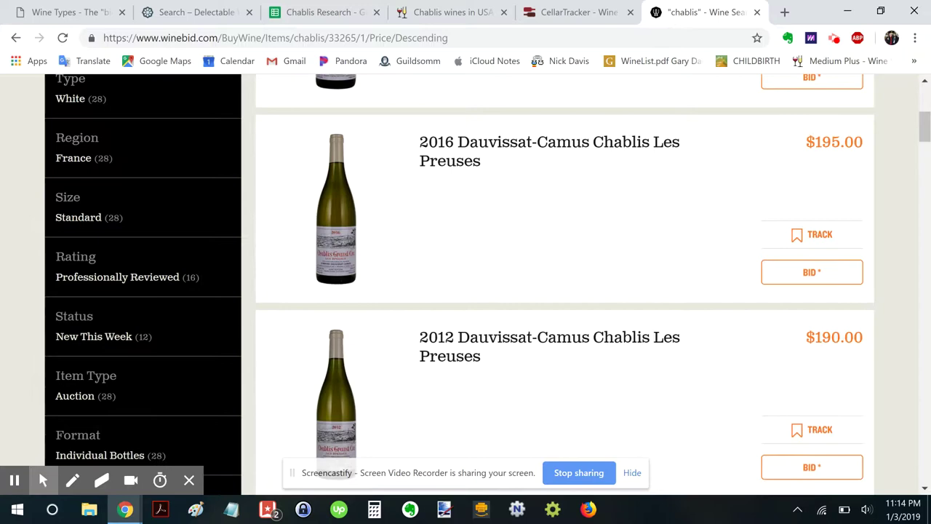
scroll(466, 284, "down", 7)
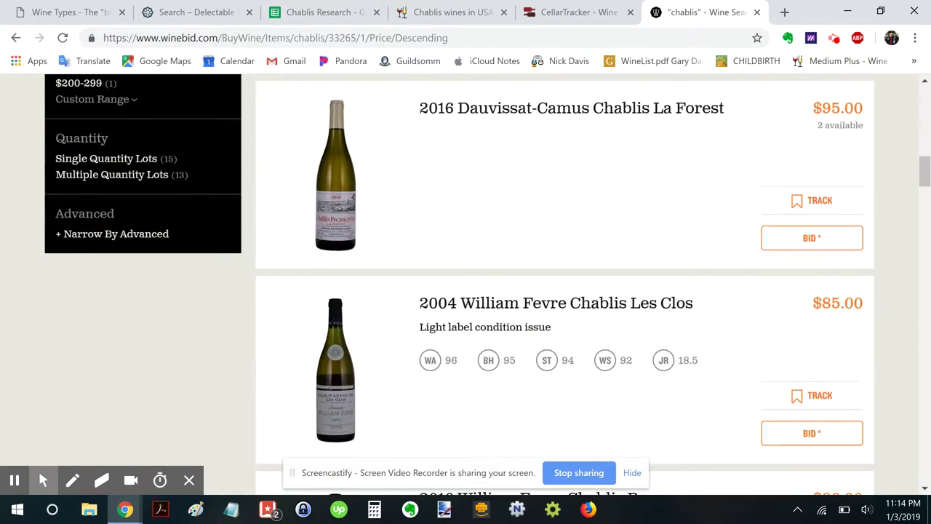
scroll(565, 284, "down", 4)
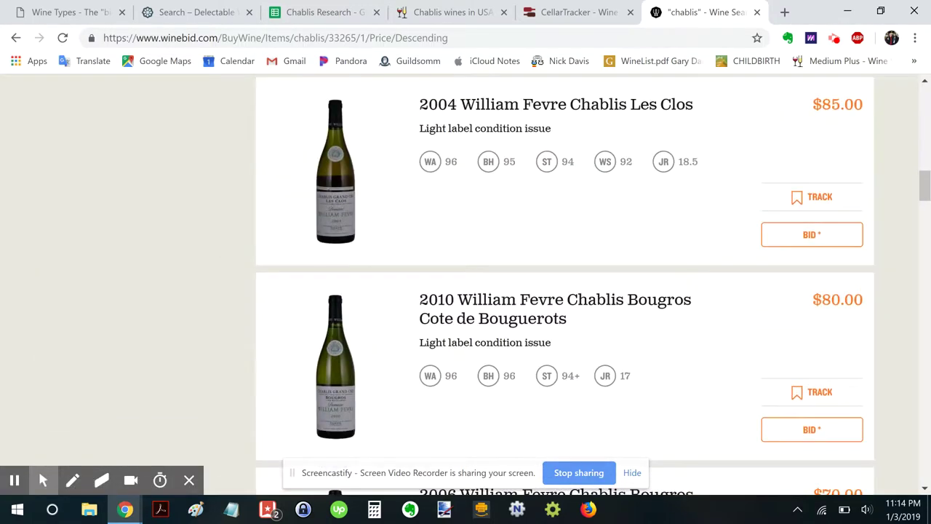
scroll(565, 284, "down", 7)
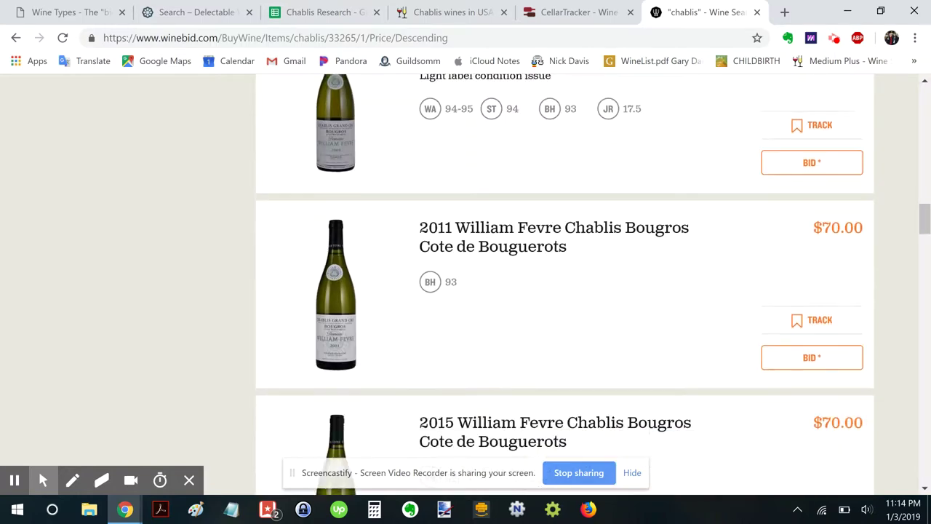
scroll(565, 284, "down", 6)
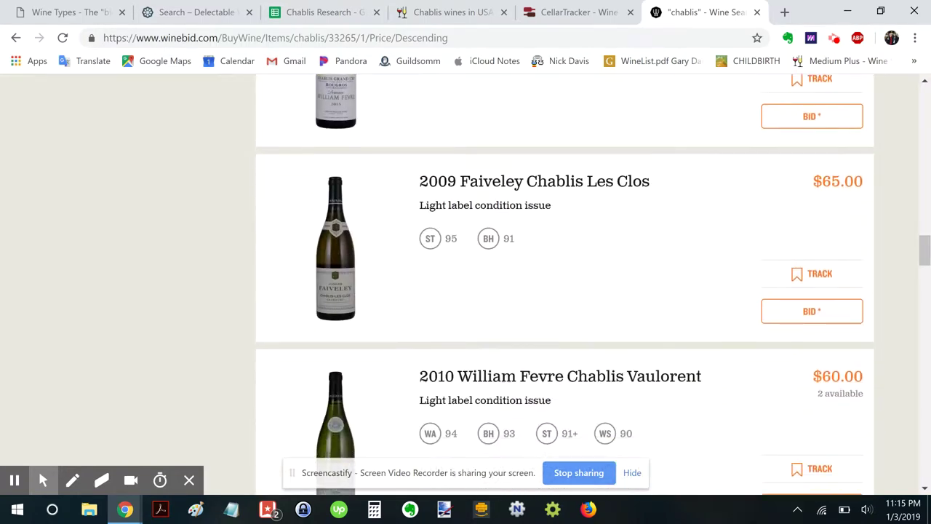
scroll(564, 284, "down", 8)
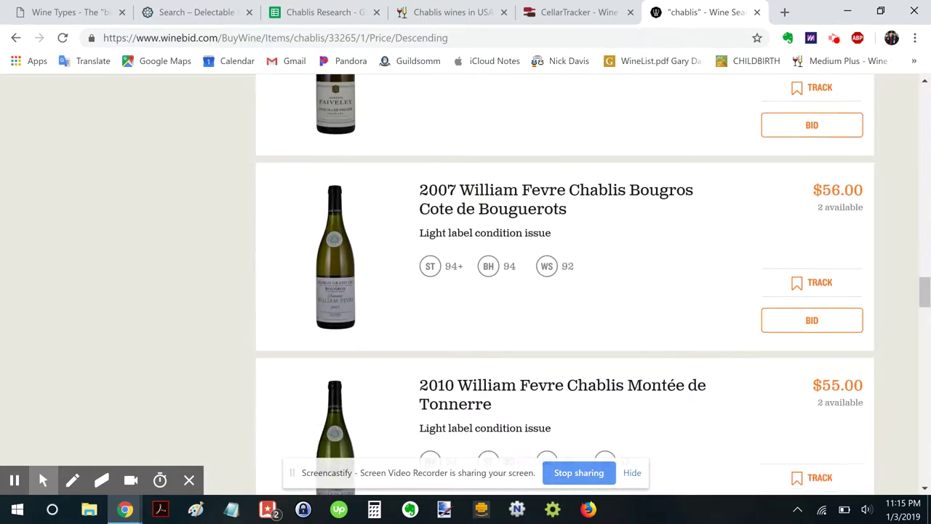
scroll(565, 284, "down", 3)
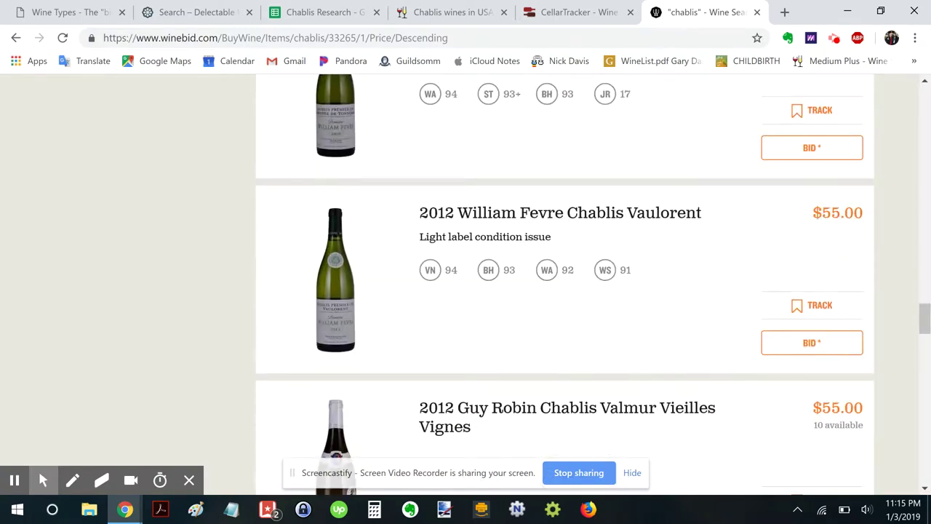
Return to the Chablis Research spreadsheet and add the column header "Winebid" in E1.
key("ctrl+3")
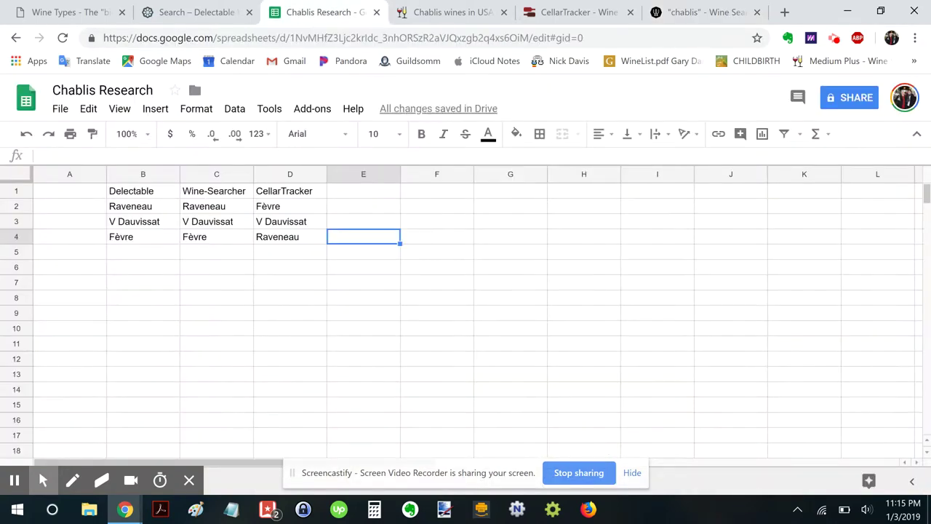
left_click(353, 192)
type("Winebid")
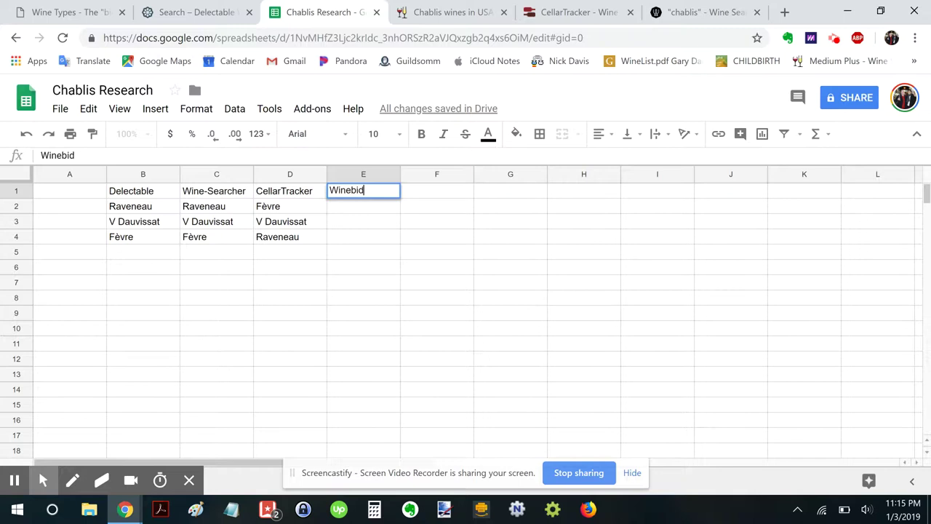
key("Return")
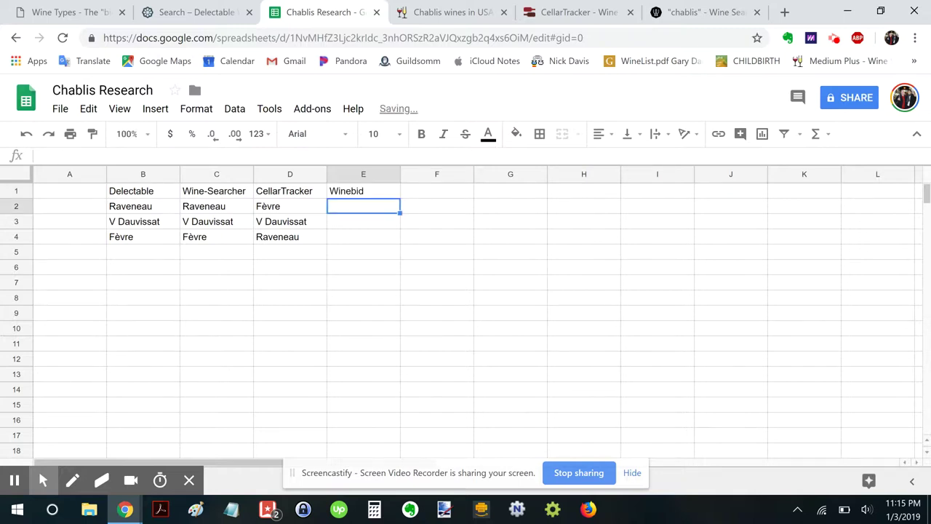
List the producers Dauvissat-Camus, Fèvre and Faiveley beneath the Winebid header in cells E2 to E4.
type("Dauvissat-C")
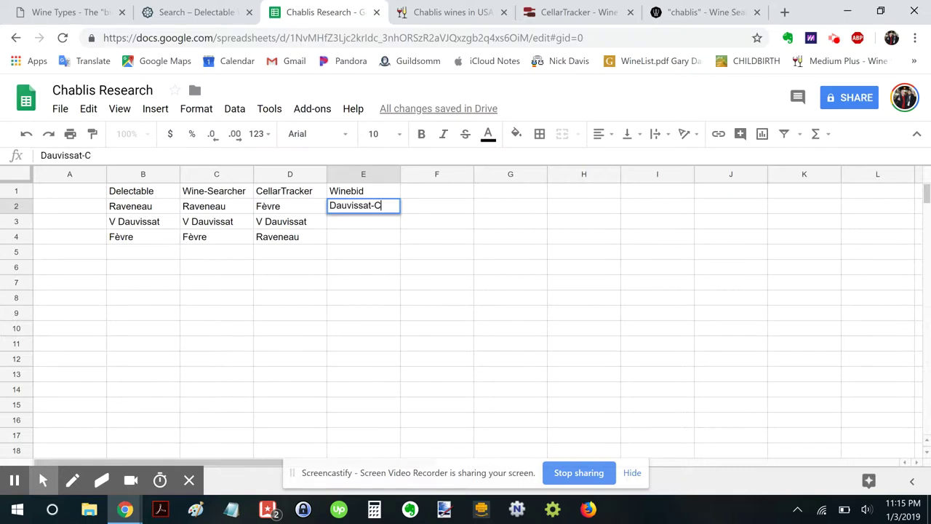
type("amus")
key("Return")
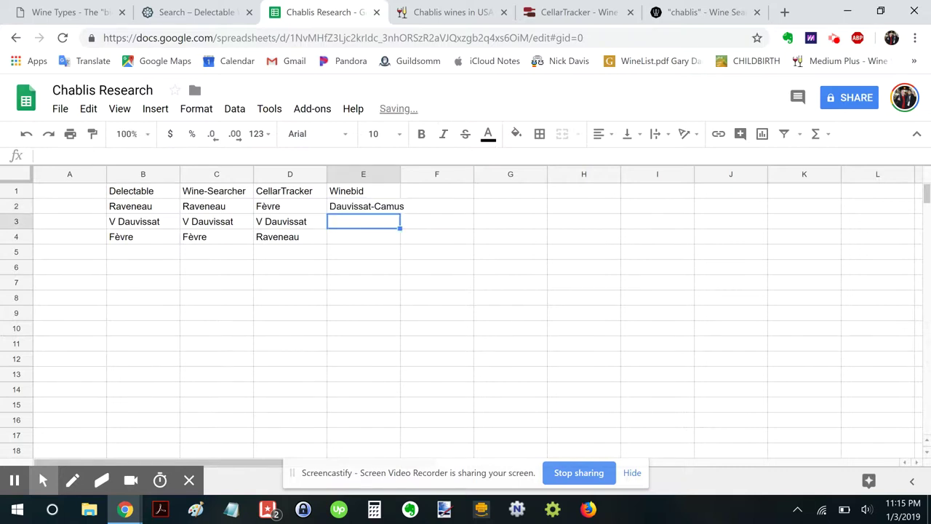
type("Fèvre")
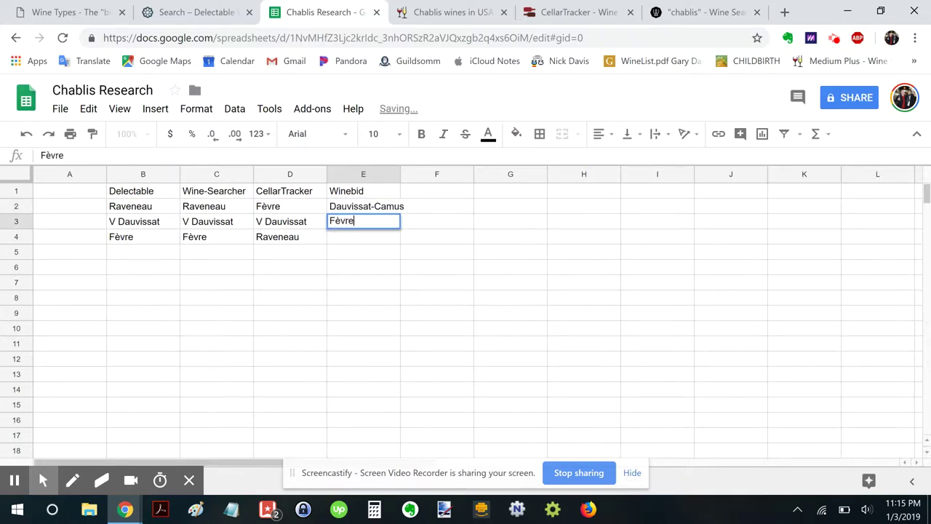
key("Return")
type("Faivele")
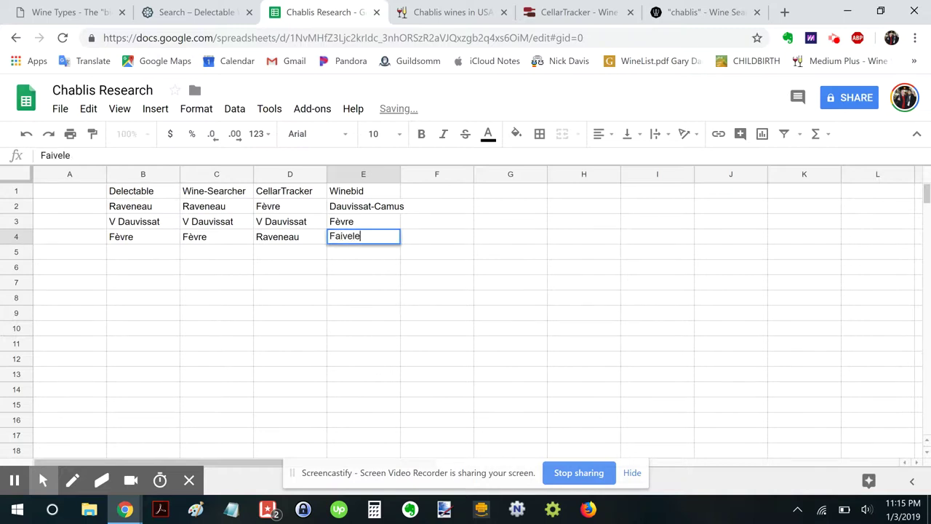
type("y")
key("Return")
left_click(453, 201)
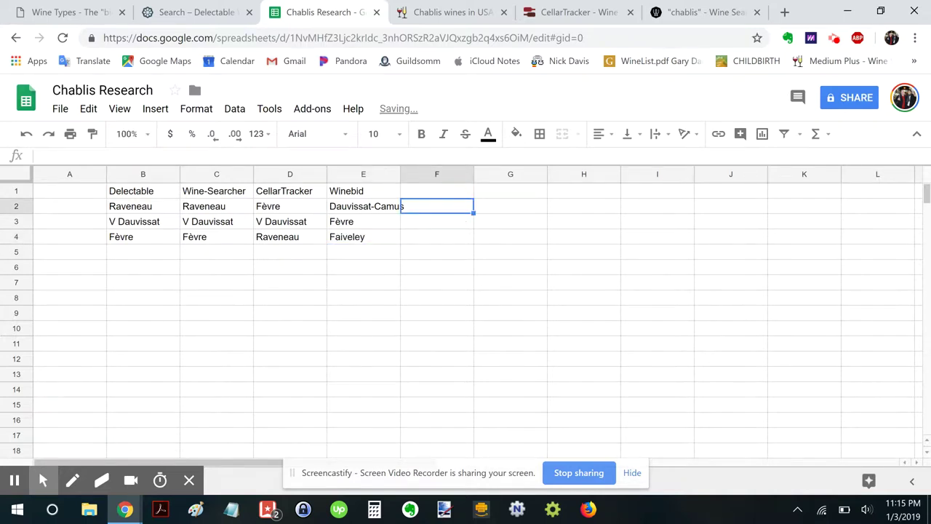
Search Google for "daniel wine list pdf" in a new tab and open Restaurant DANIEL's wine program page.
key("ctrl+t")
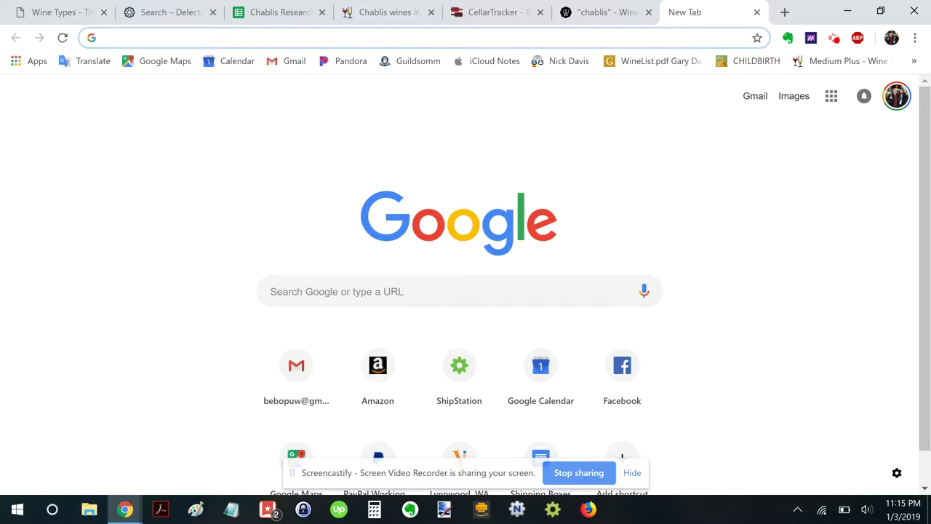
type("daniel")
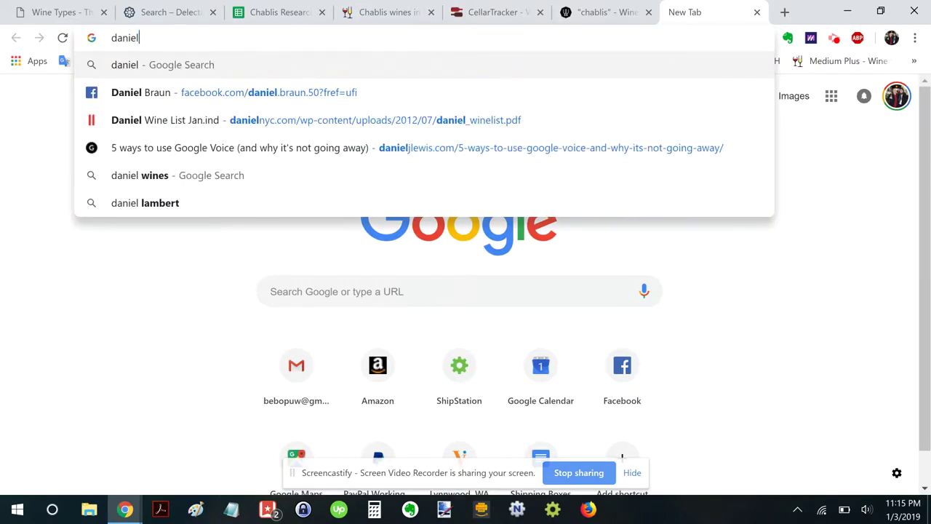
type(" wine list pdf")
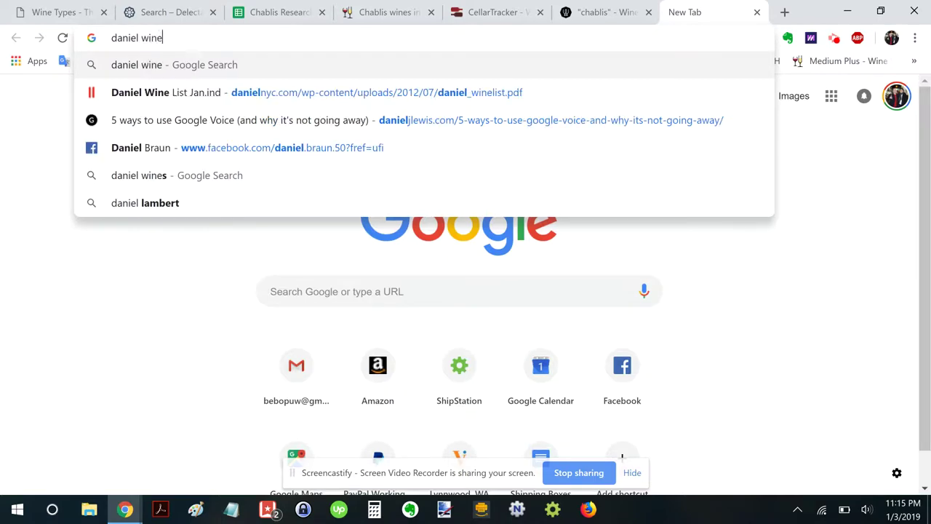
key("Return")
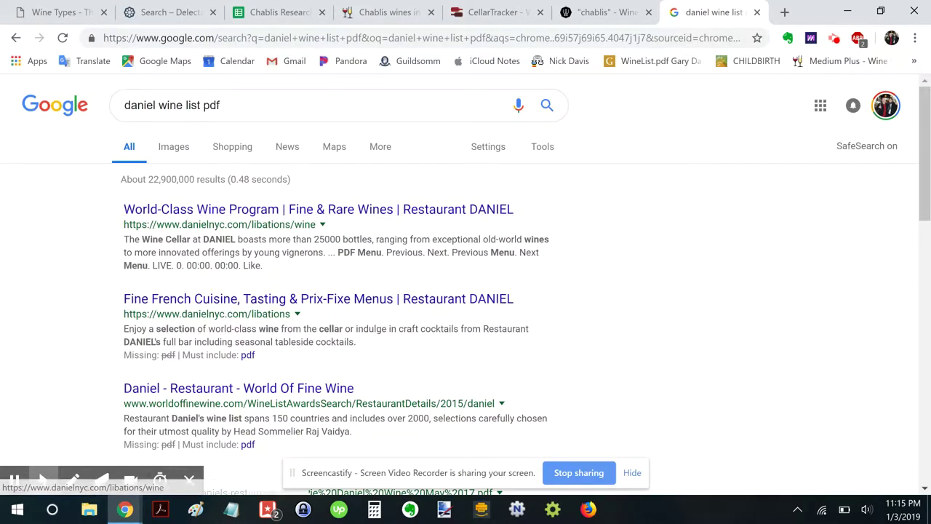
scroll(465, 284, "down", 1)
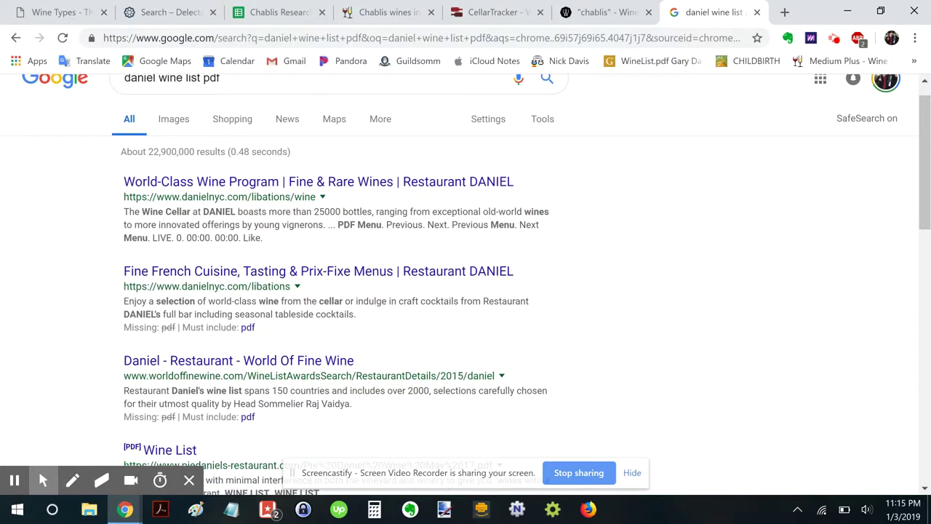
scroll(466, 284, "down", 3)
scroll(466, 284, "up", 4)
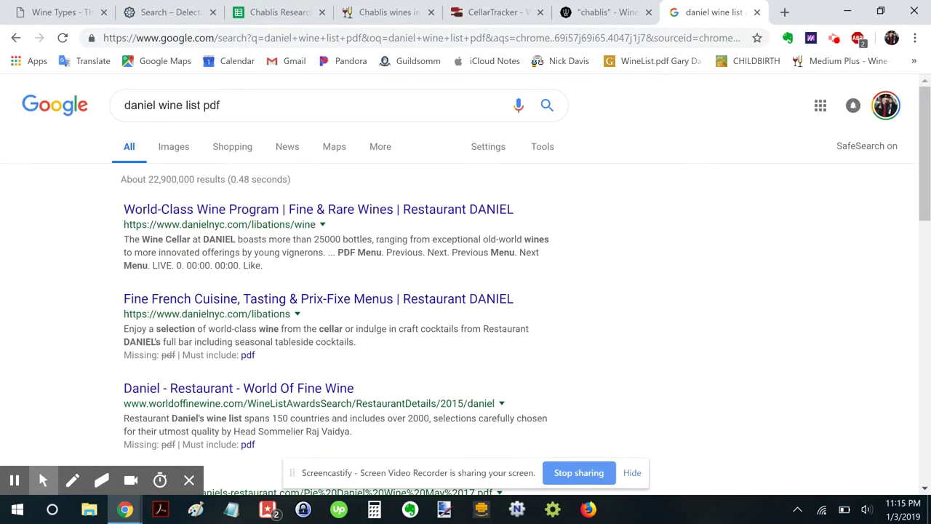
left_click(218, 211)
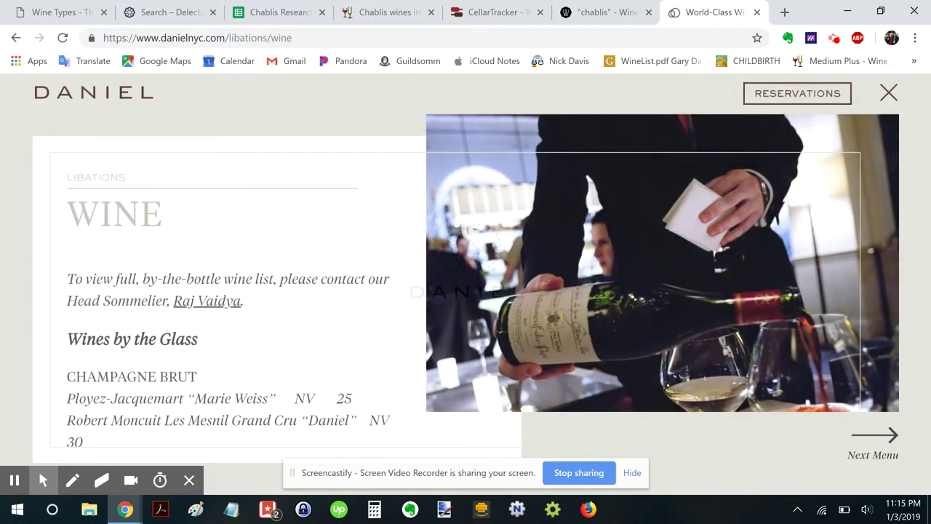
Skim the restaurant's wine page down to its end, open the PDF menu and check it for Chablis.
scroll(219, 328, "down", 3)
scroll(218, 350, "down", 10)
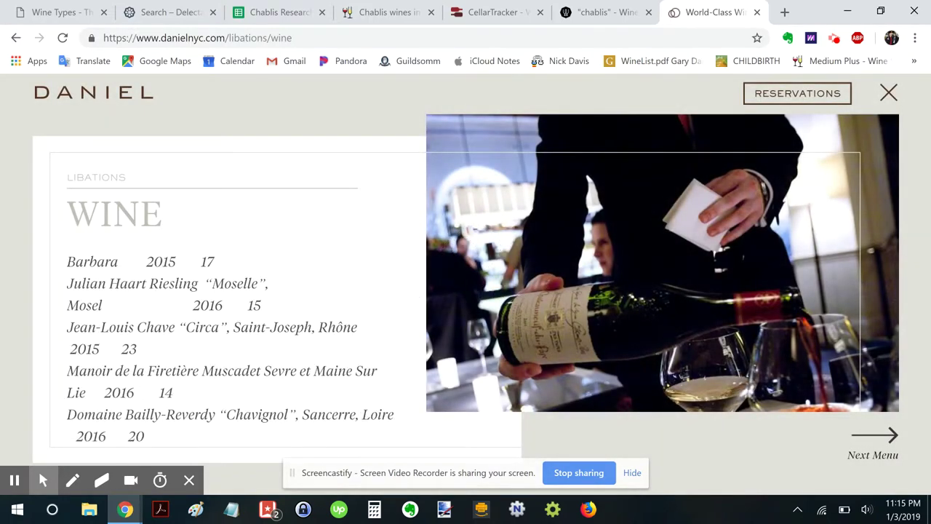
scroll(219, 342, "down", 10)
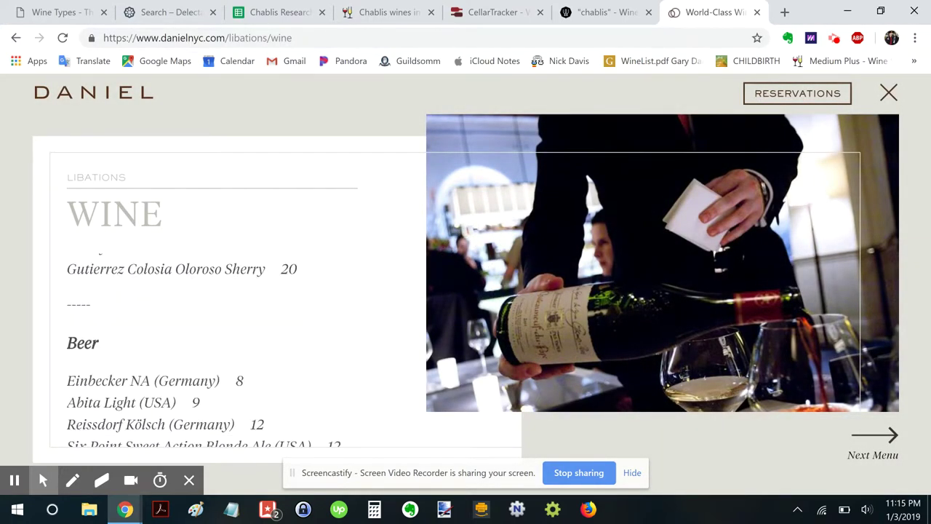
left_click(127, 411)
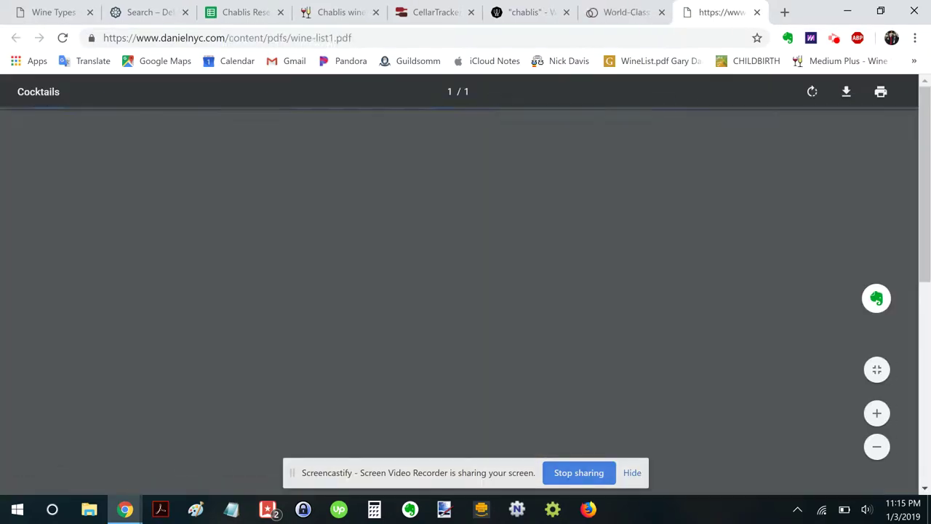
scroll(458, 299, "down", 6)
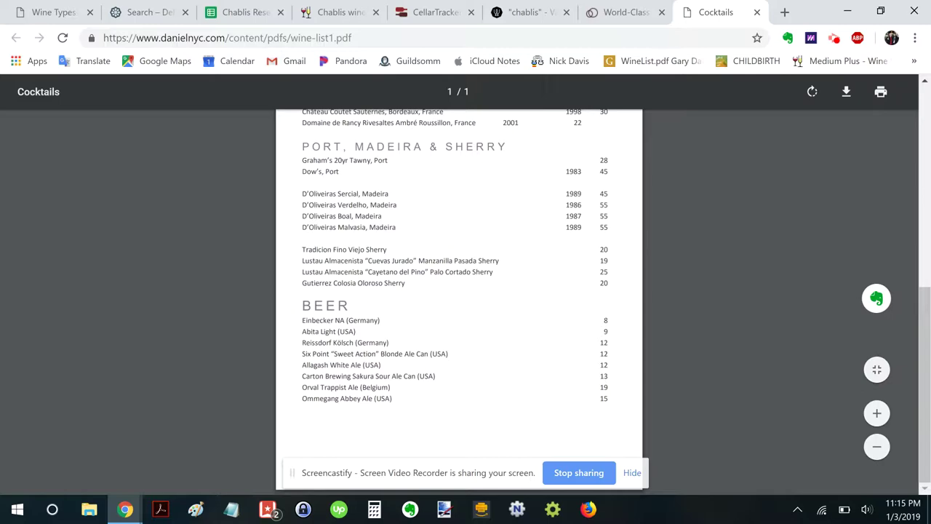
key("Home")
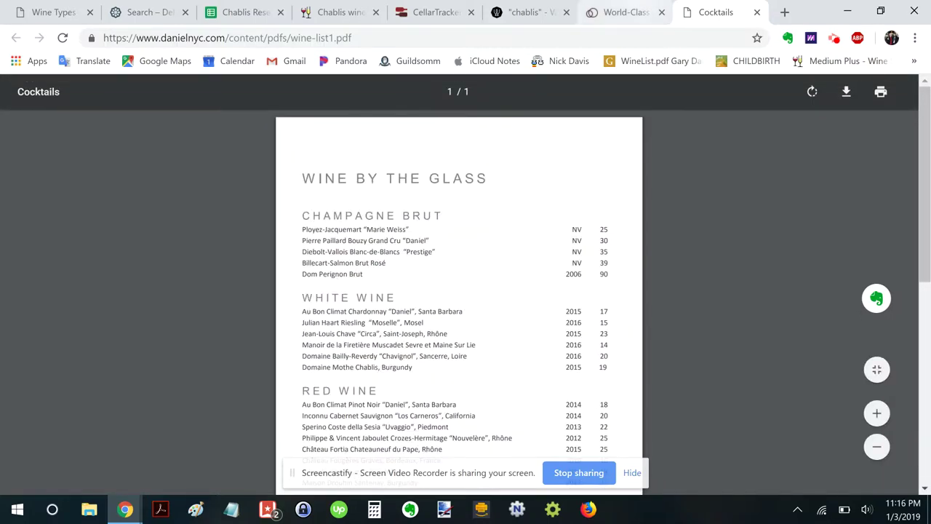
Go back to the restaurant site and check its bar, libations and wine pages for a full by-the-bottle list.
key("ctrl+shift+Tab")
left_click(873, 438)
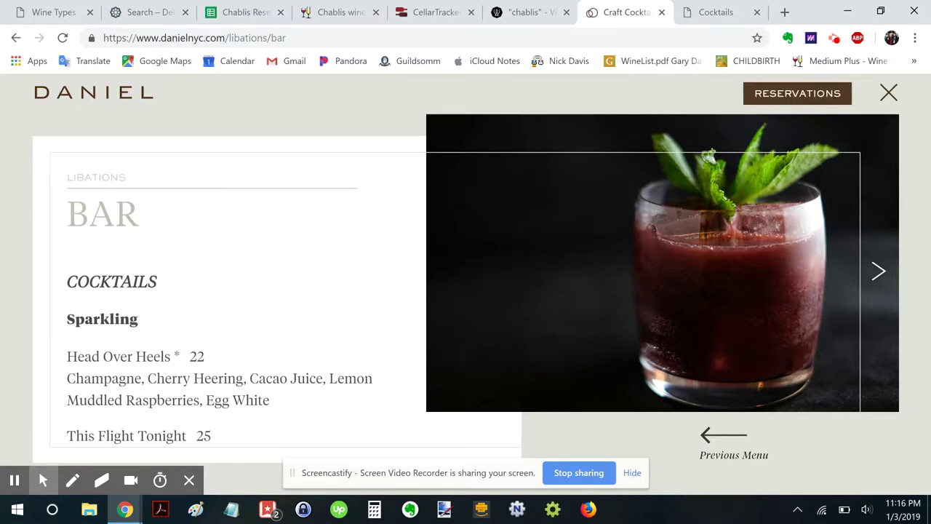
left_click(109, 100)
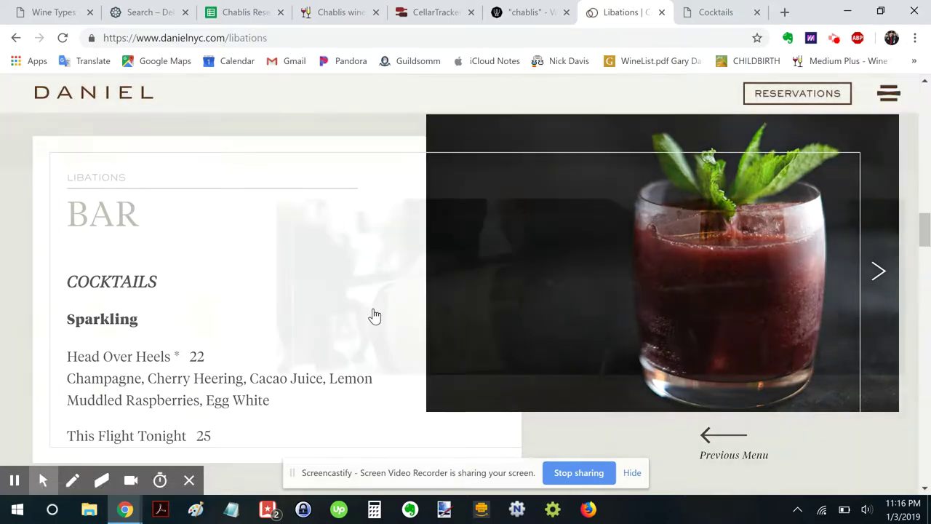
scroll(371, 291, "down", 3)
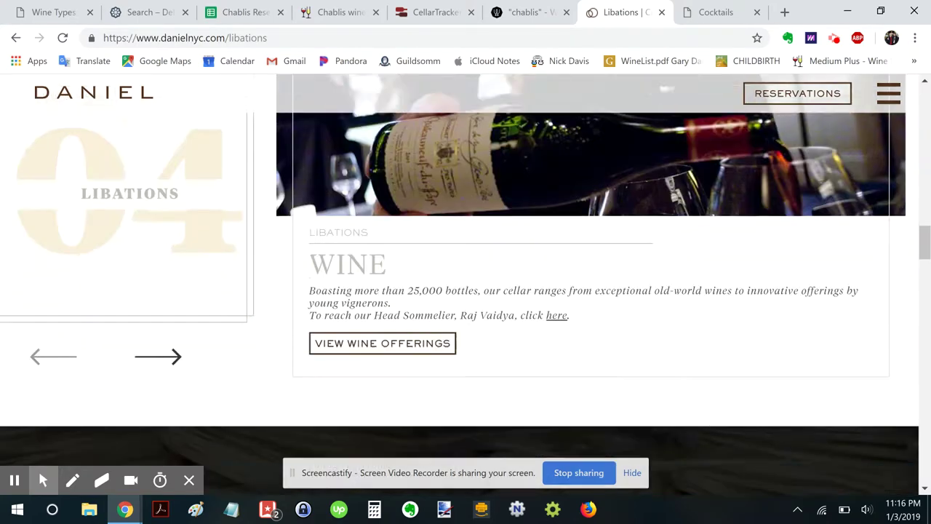
left_click(371, 285)
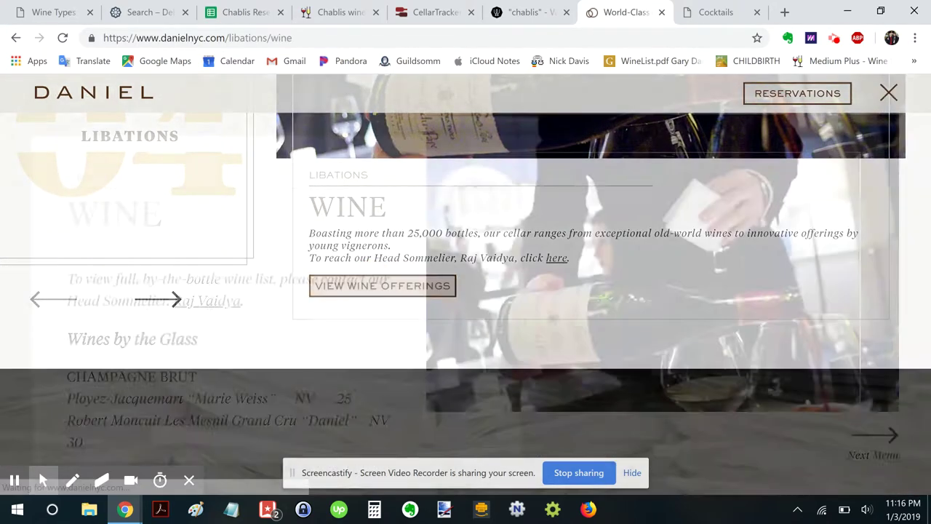
scroll(371, 285, "down", 1)
scroll(371, 285, "up", 1)
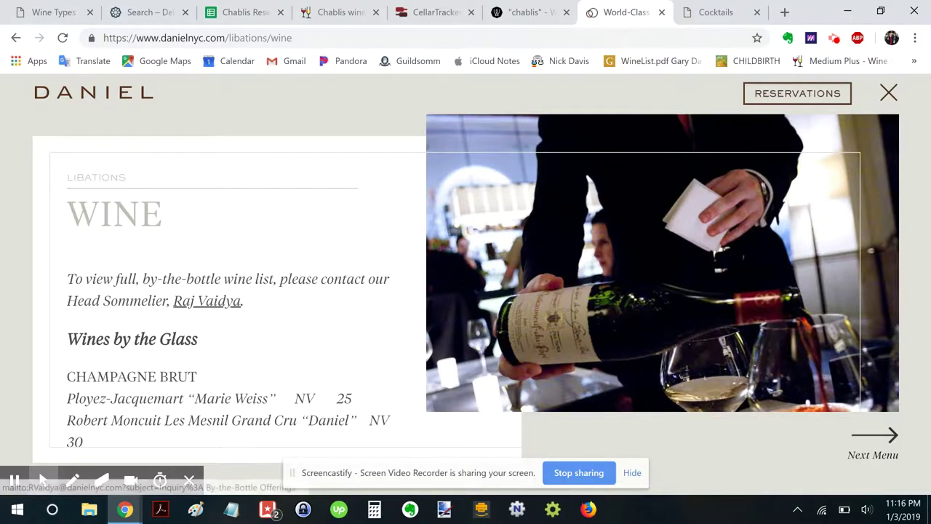
left_click_drag(116, 280, 129, 301)
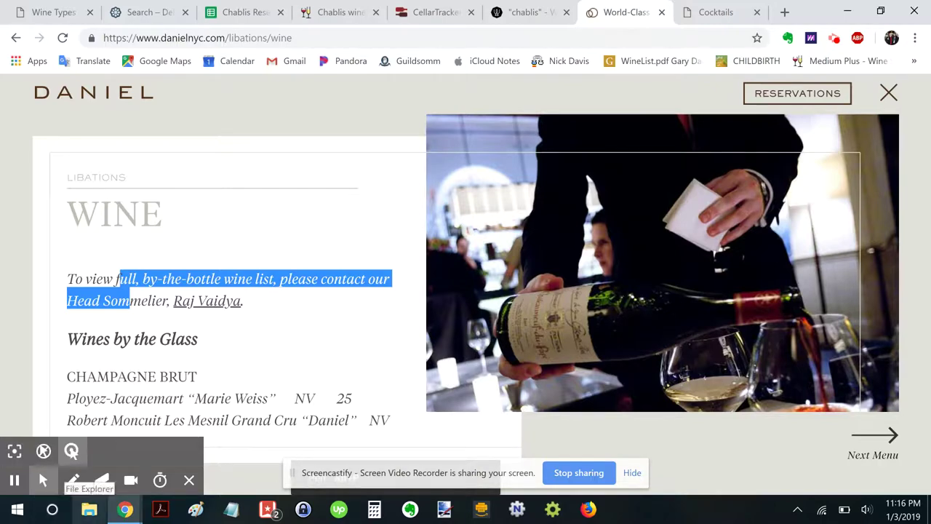
Search Google Drive for "daniel wine" in a new tab and open the file Daniel_winelist Daniel.pdf.
key("ctrl+t")
type("dri")
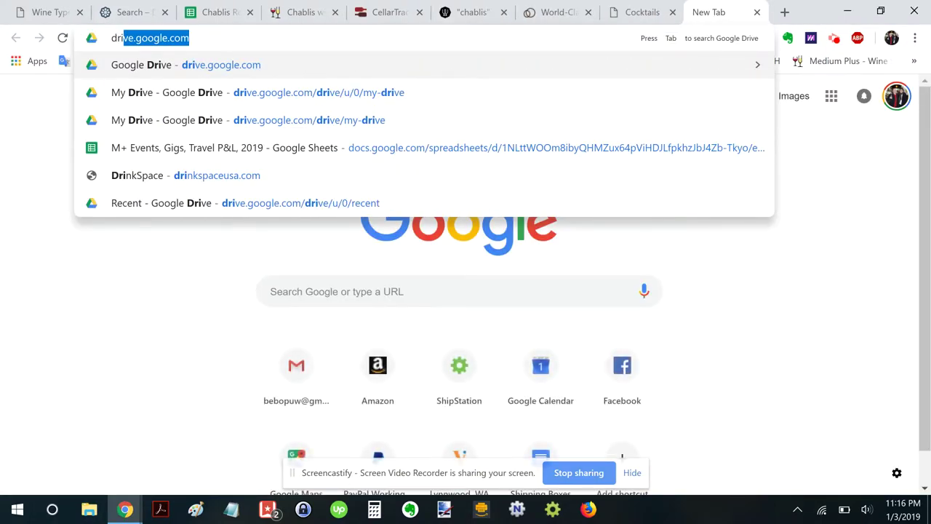
key("Tab")
type("daniel wine")
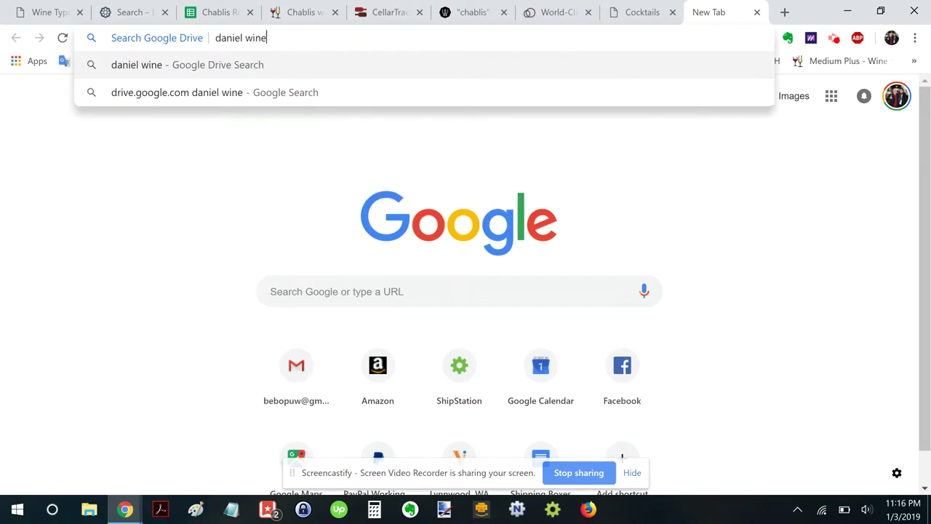
key("Return")
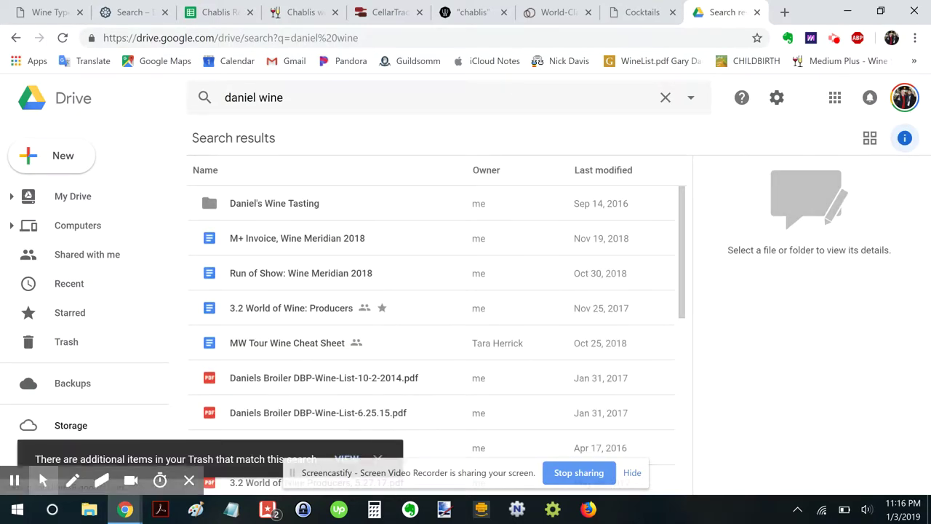
scroll(433, 320, "down", 1)
scroll(267, 343, "down", 2)
left_click(266, 344)
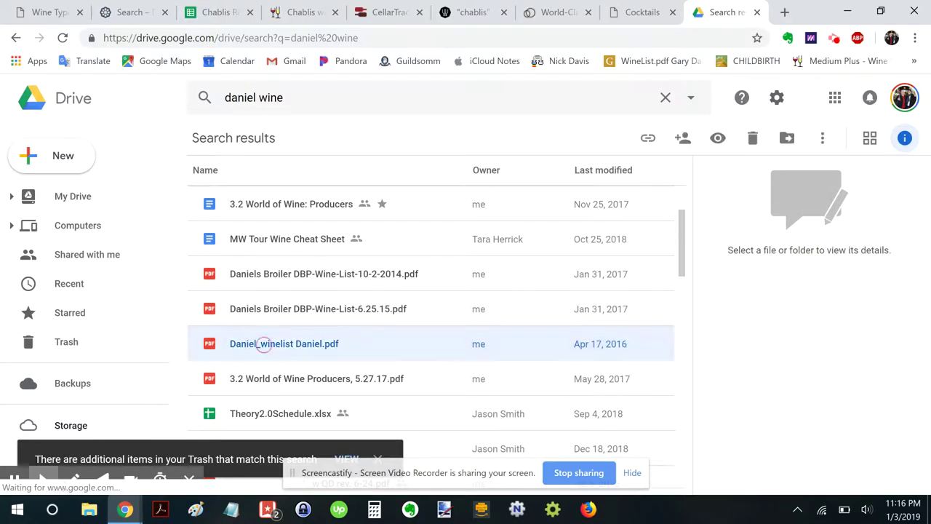
double_click(266, 343)
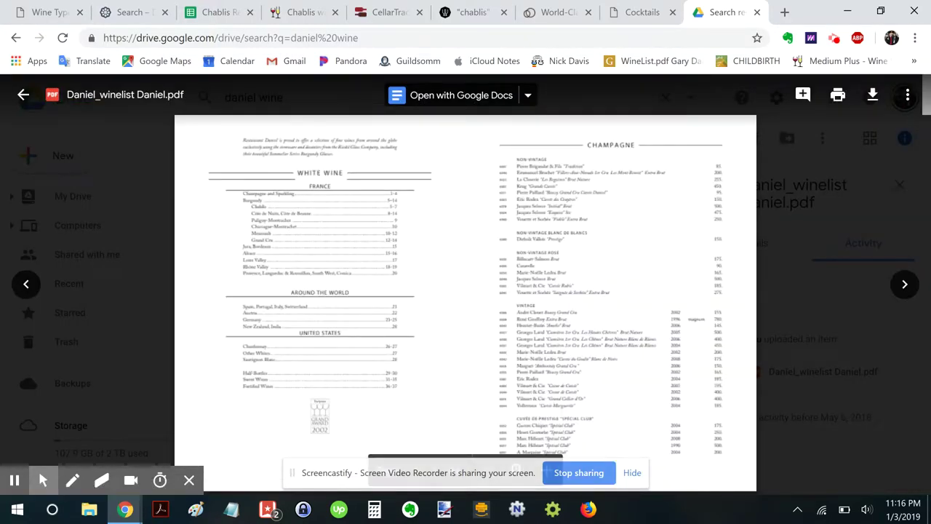
Find the Burgundy Chablis section of the wine list and examine the producers under Chablis Premier Cru and Grand Cru.
scroll(465, 291, "down", 2)
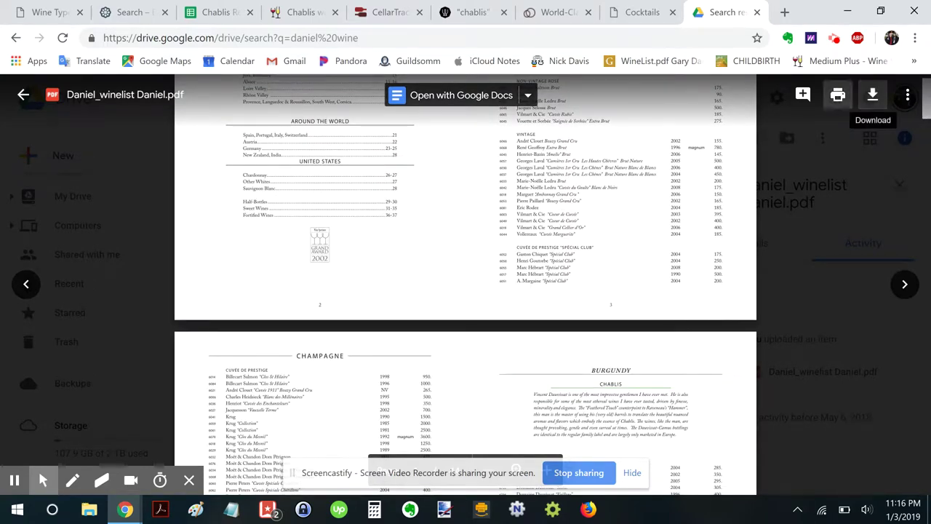
scroll(465, 291, "up", 1)
scroll(466, 291, "up", 1)
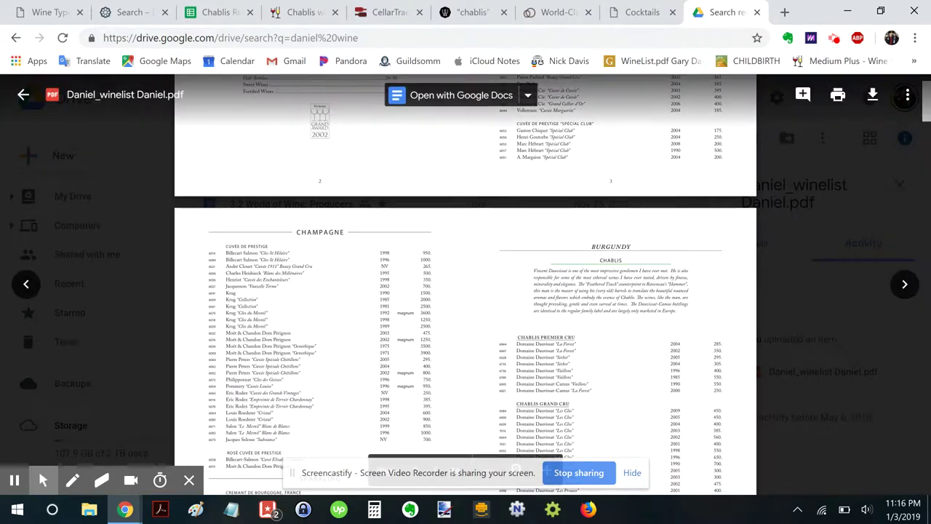
scroll(466, 284, "down", 1)
scroll(465, 284, "down", 1)
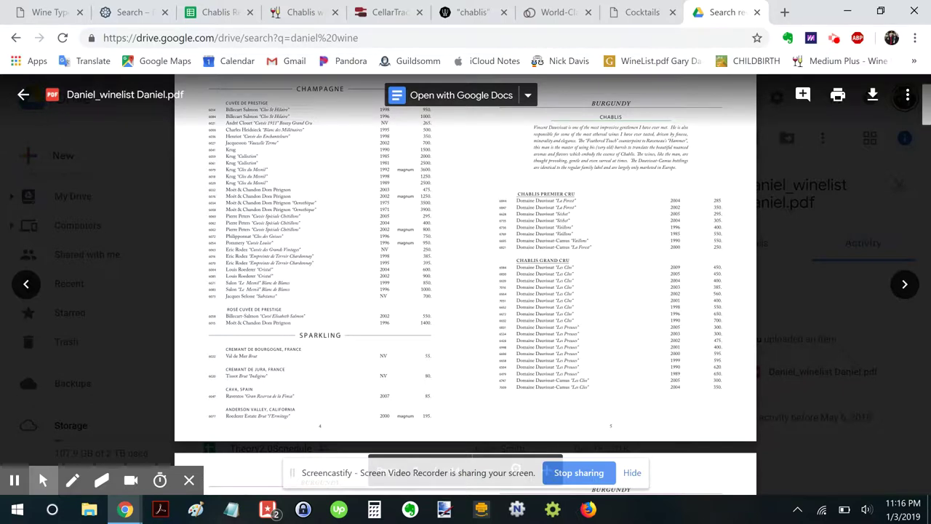
double_click(529, 194)
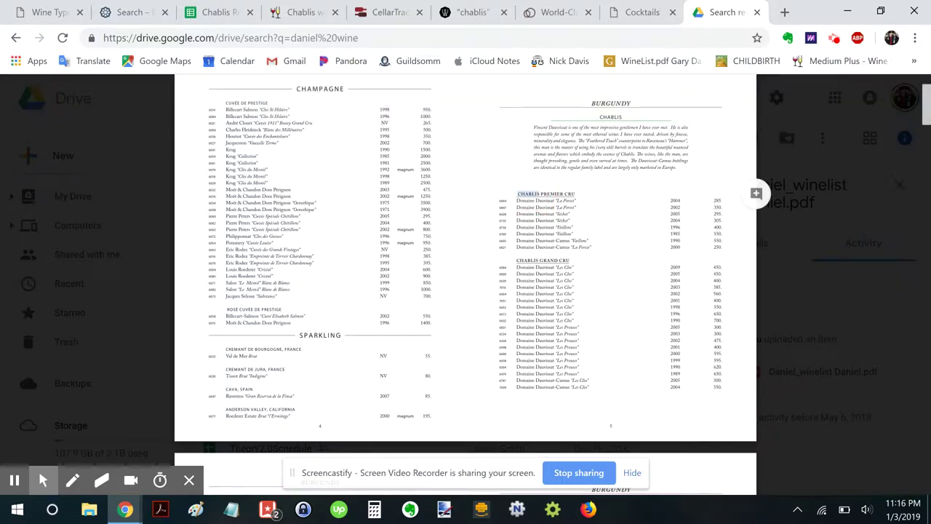
Examine the remaining Chablis pages of Daniel's wine list, comparing the Dauvissat, Raveneau and other producers under Premier Cru and Grand Cru.
left_click(539, 264)
scroll(538, 264, "down", 1)
scroll(466, 284, "down", 3)
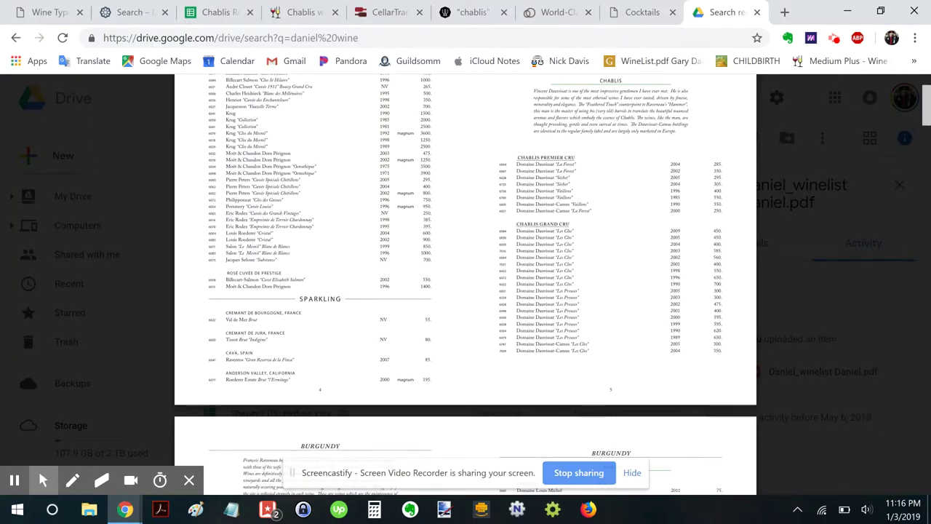
scroll(465, 284, "down", 2)
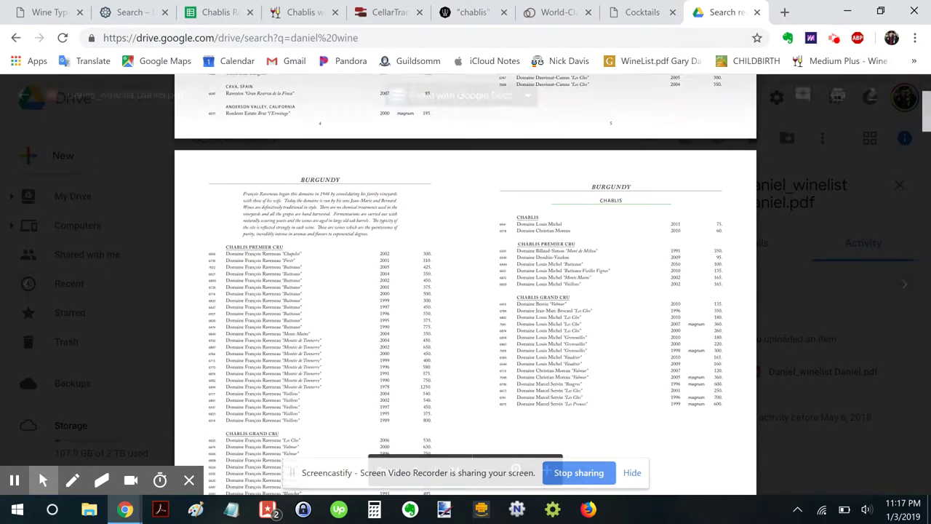
triple_click(238, 249)
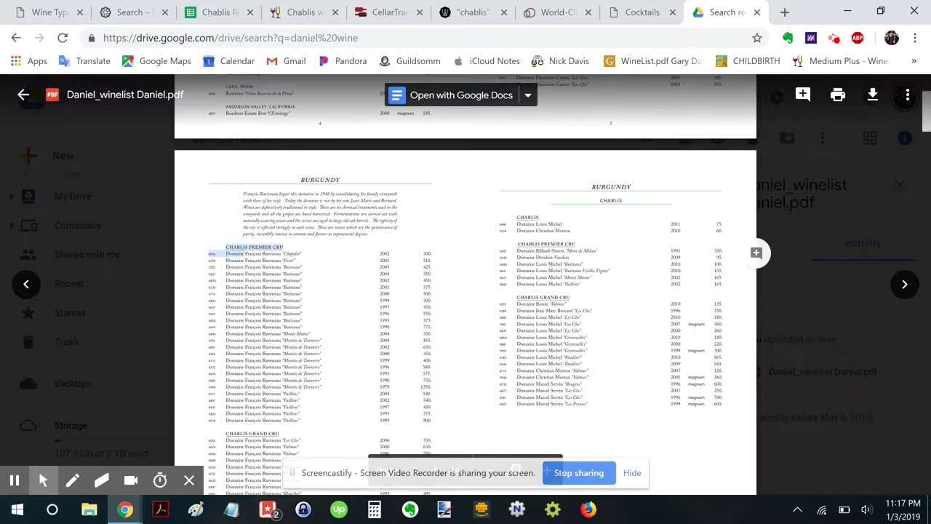
scroll(239, 249, "down", 1)
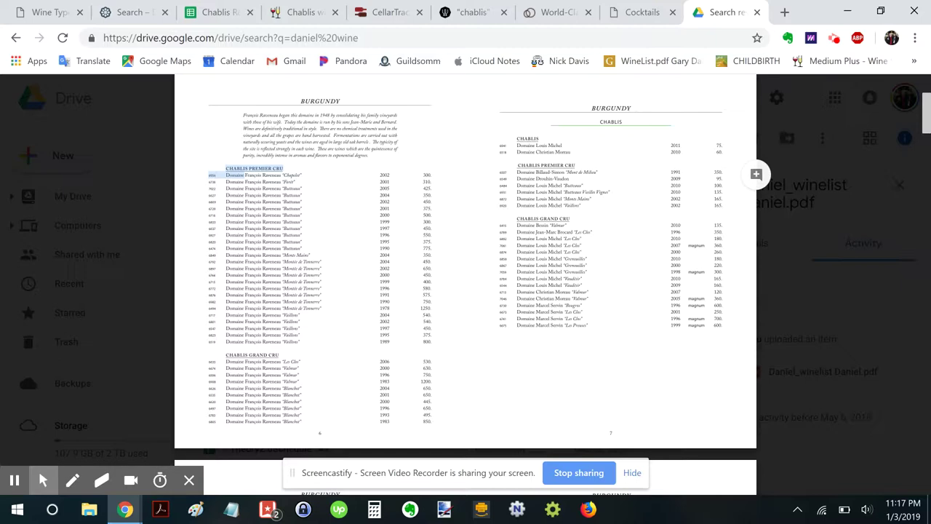
scroll(465, 284, "up", 3)
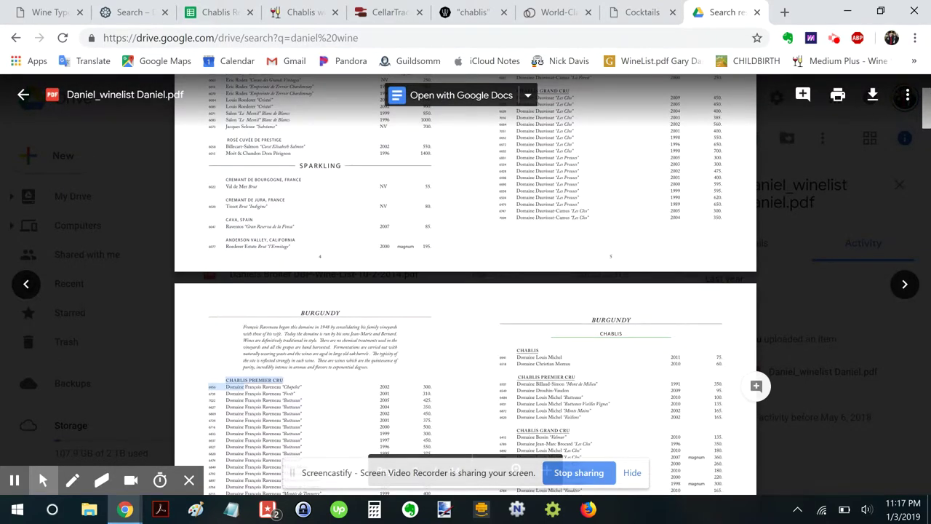
scroll(465, 284, "up", 2)
scroll(466, 284, "down", 5)
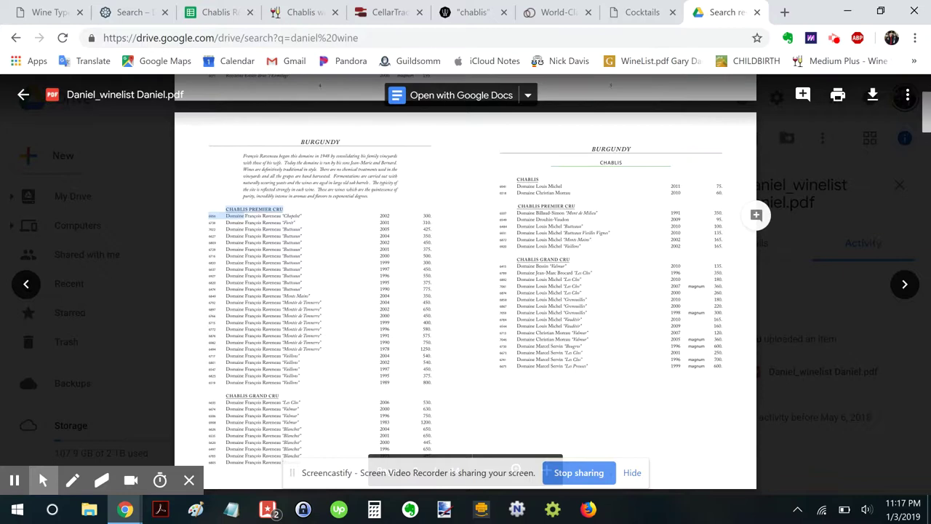
scroll(466, 284, "up", 3)
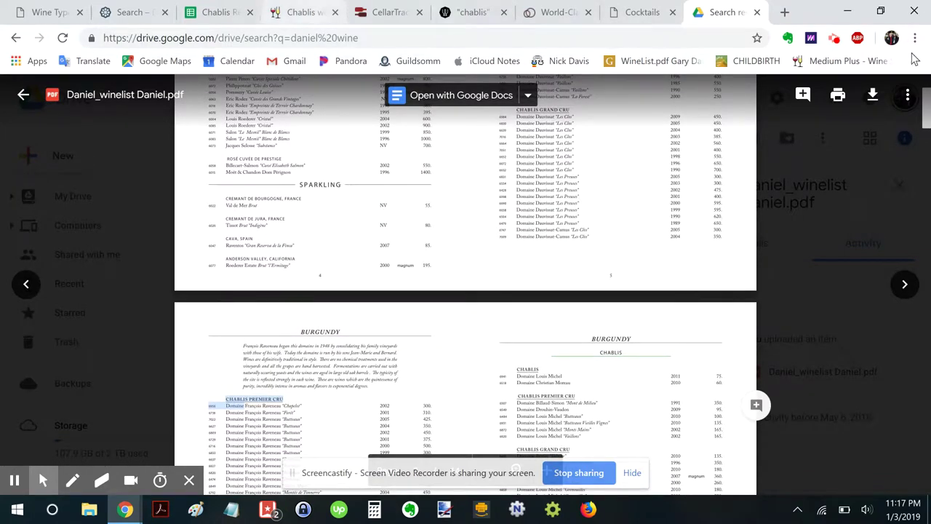
Return to the Chablis Research spreadsheet and head the next free column, in F1, with "Daniel".
left_click(215, 12)
key("Down")
key("Down")
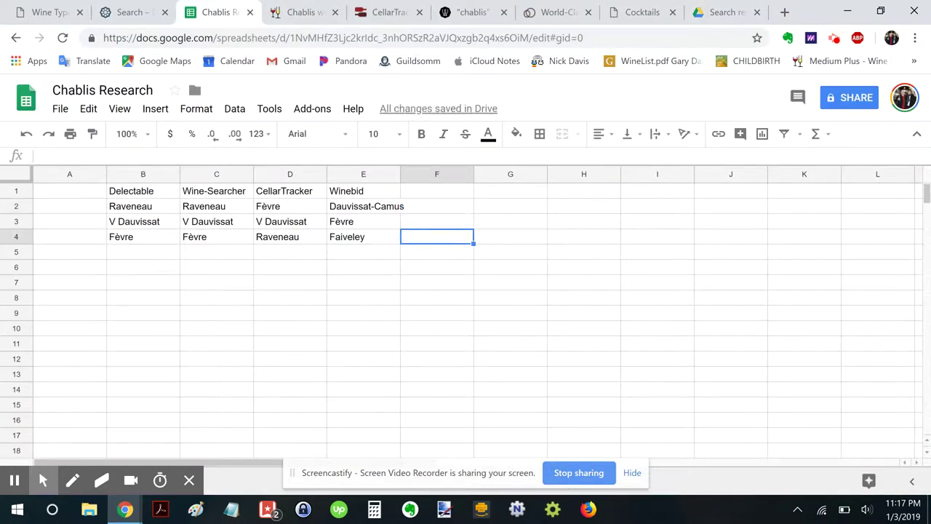
key("Up")
key("Up")
key("Up")
type("Daniel")
key("Return")
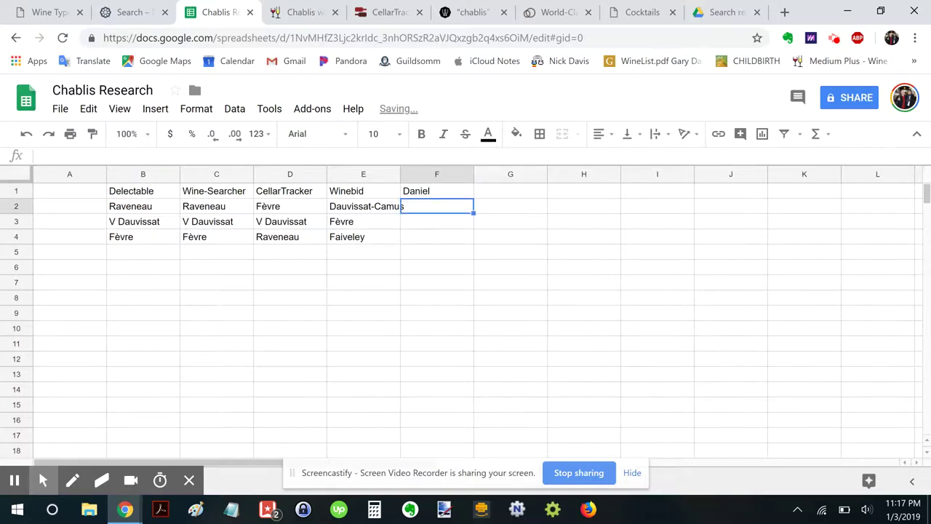
Enter Raveneau in F2 as the first producer under the Daniel heading.
type("DRa")
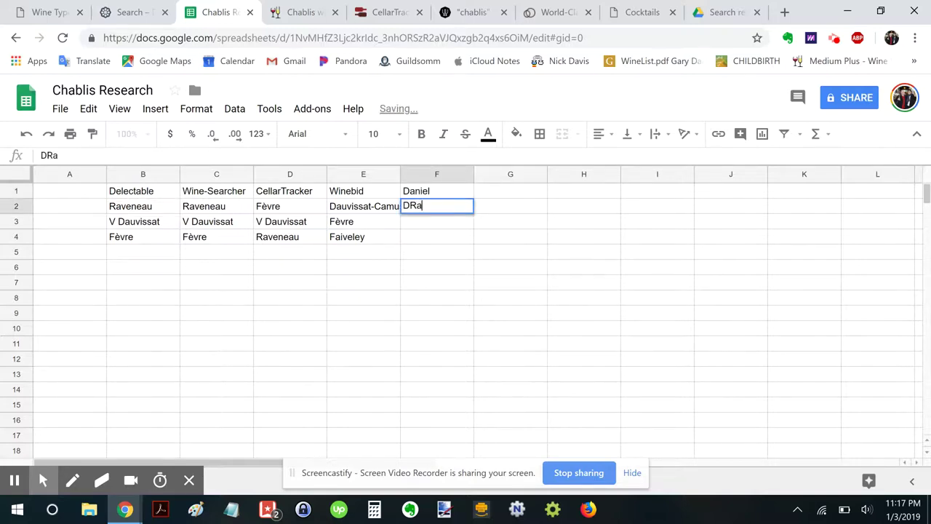
key("BackSpace")
key("BackSpace")
key("BackSpace")
type("Raveneau")
key("Return")
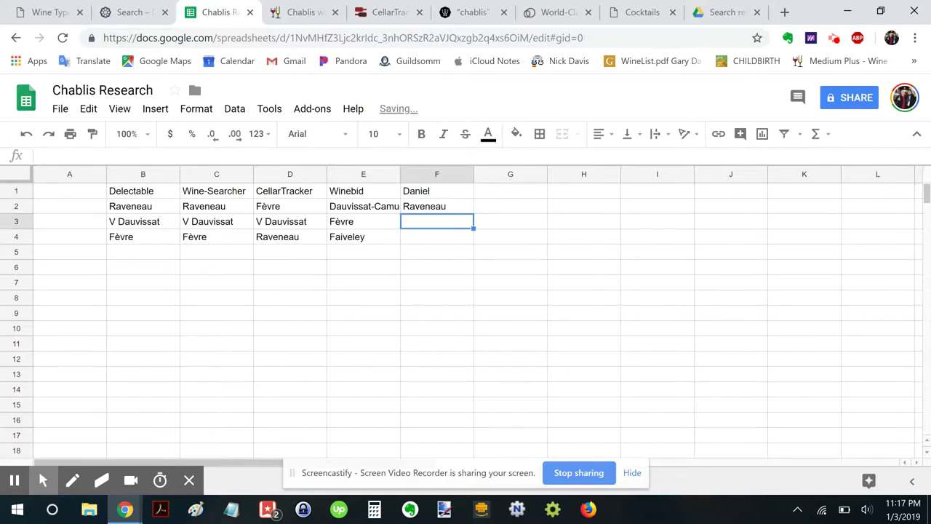
Enter Dauvissat in F3 and Dauvissat-Camus in F4 as the second and third producers for Daniel.
type("Dauvbis")
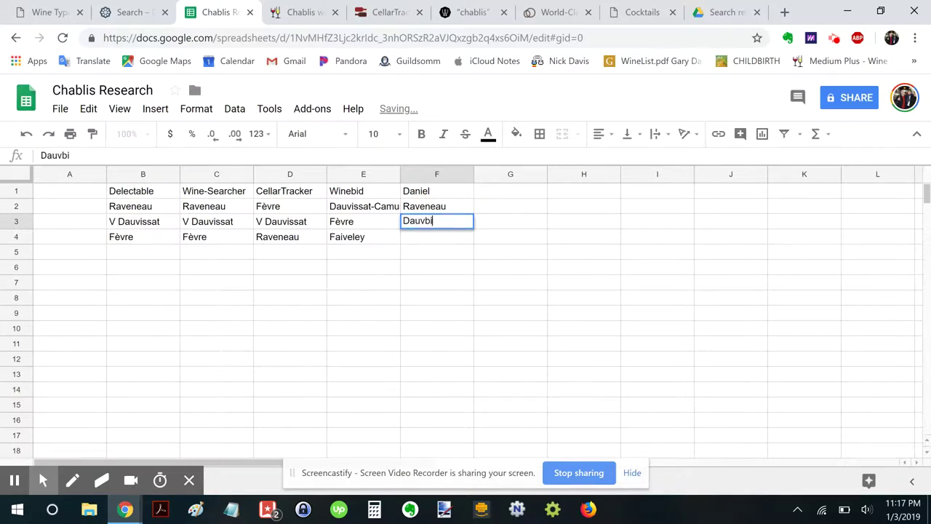
key("BackSpace")
key("BackSpace")
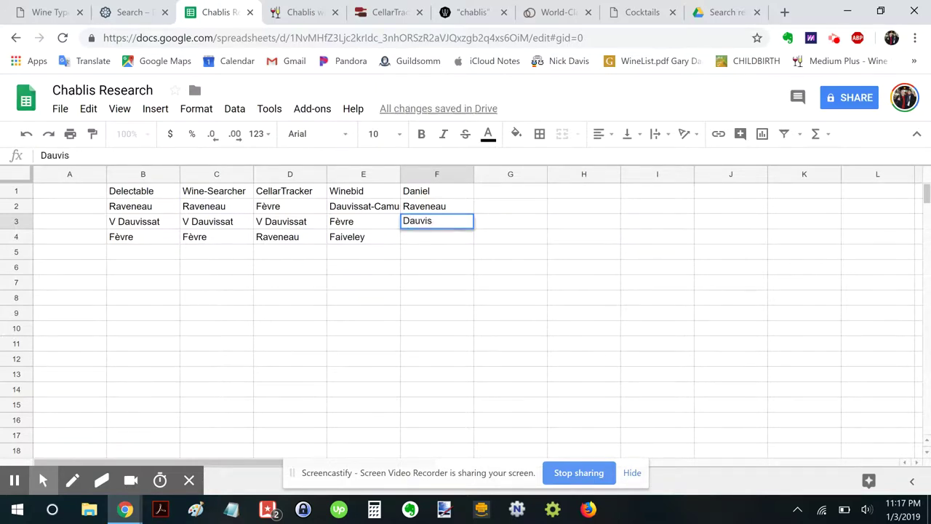
type("issat")
key("Return")
type("D")
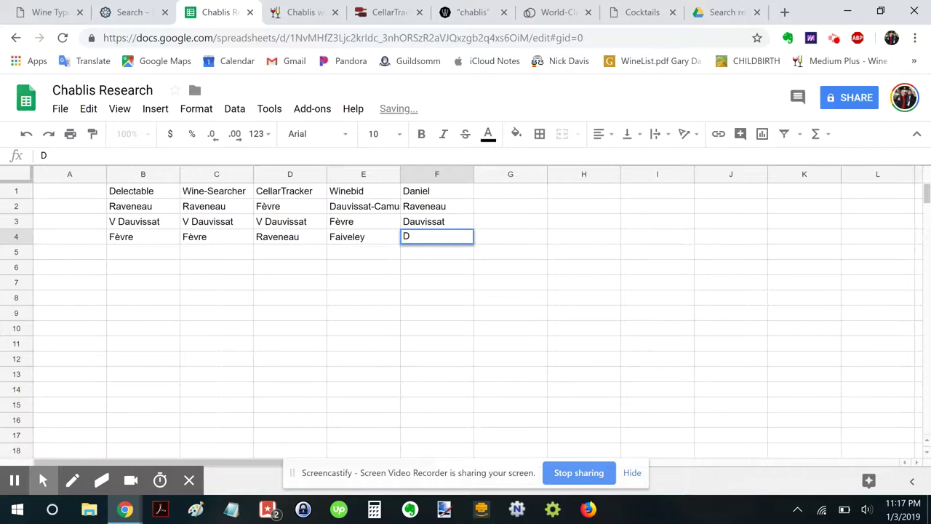
type("auvissat-Camus")
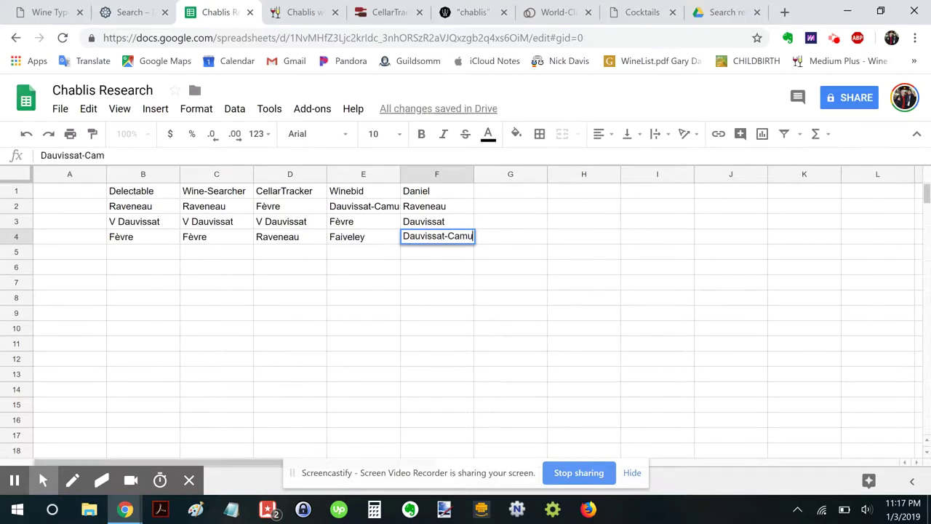
key("Return")
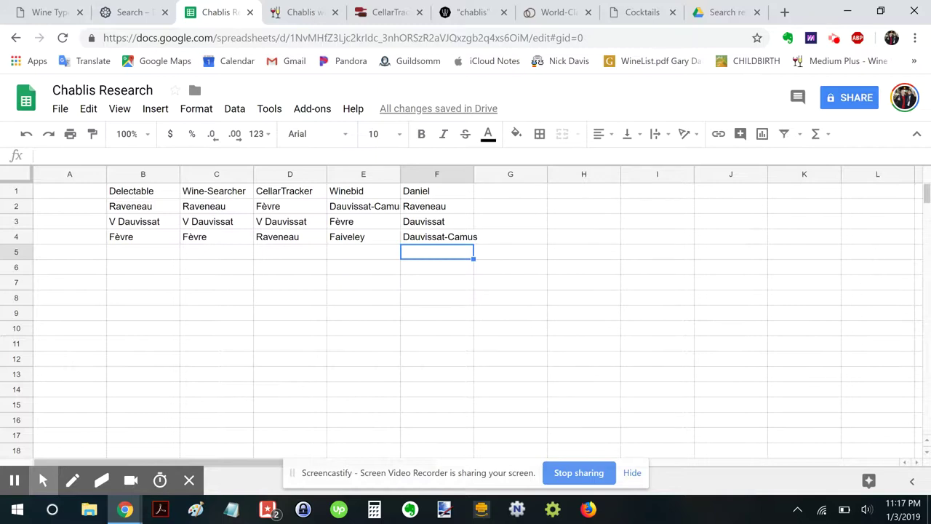
Number the three producer rows 1, 2 and 3 in A2:A4 and fit column F's width to its contents.
left_click_drag(131, 209, 455, 236)
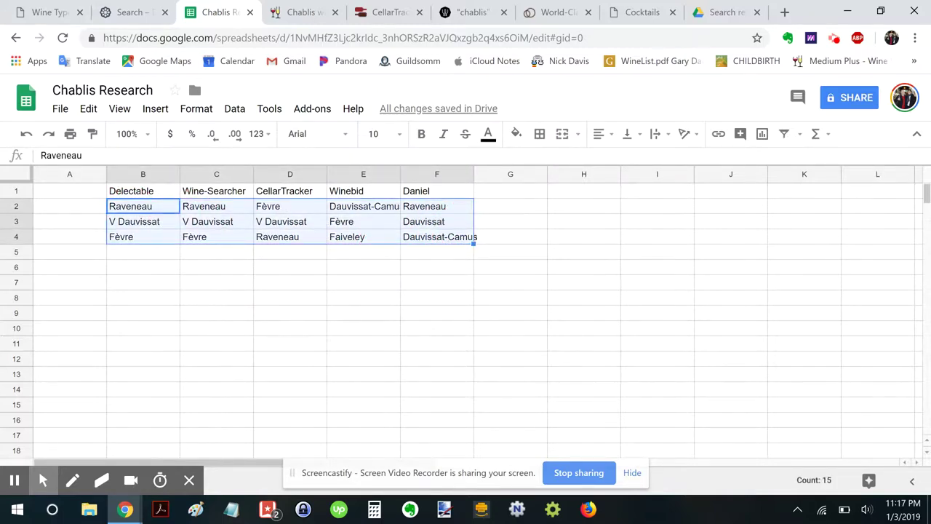
left_click(510, 252)
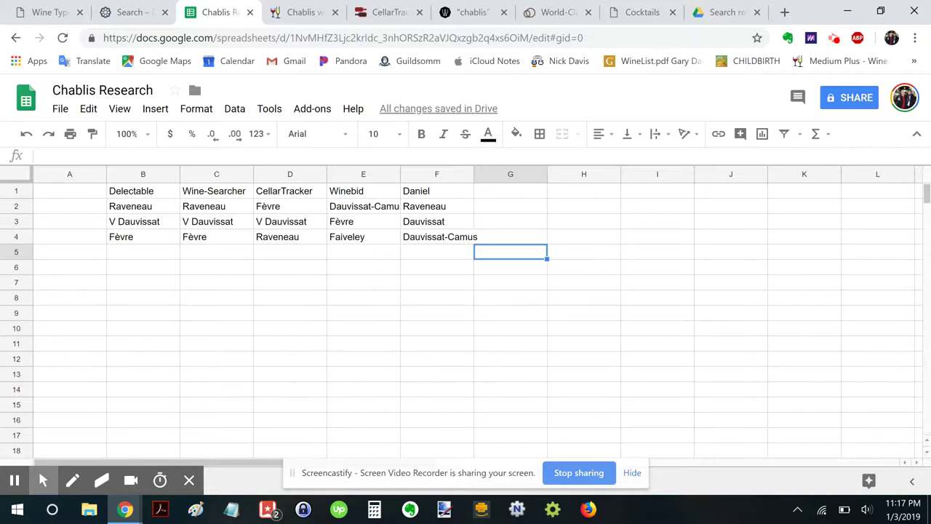
left_click(84, 211)
type("1")
key("Return")
type("2")
key("Return")
type("3")
key("Return")
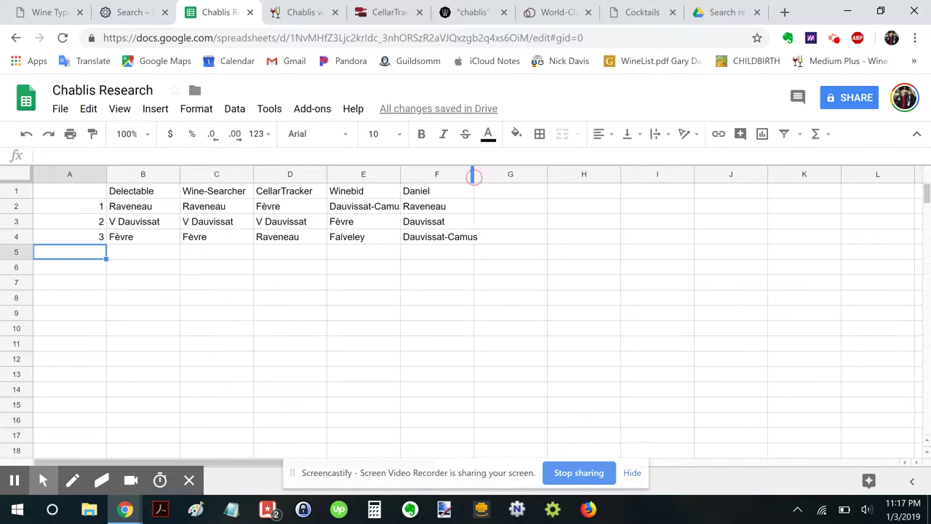
double_click(473, 175)
Search Google in a new tab for "michael mina wine list" and open the wine list PDF from the results.
key("ctrl+t")
type("mic")
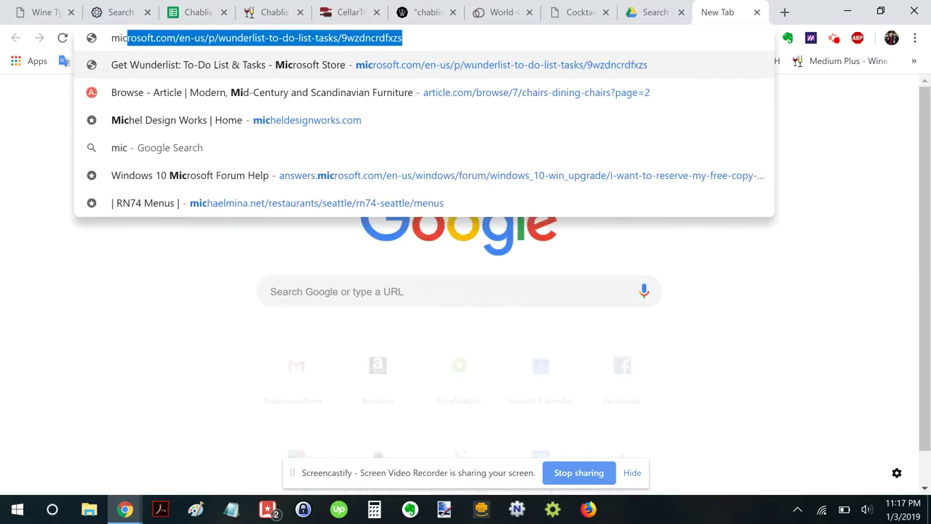
type("hael mina wine l")
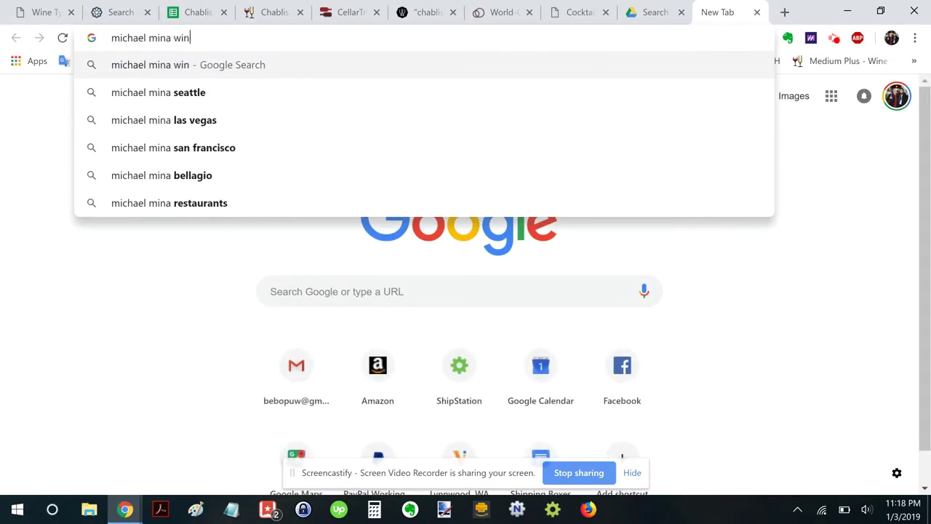
key("Return")
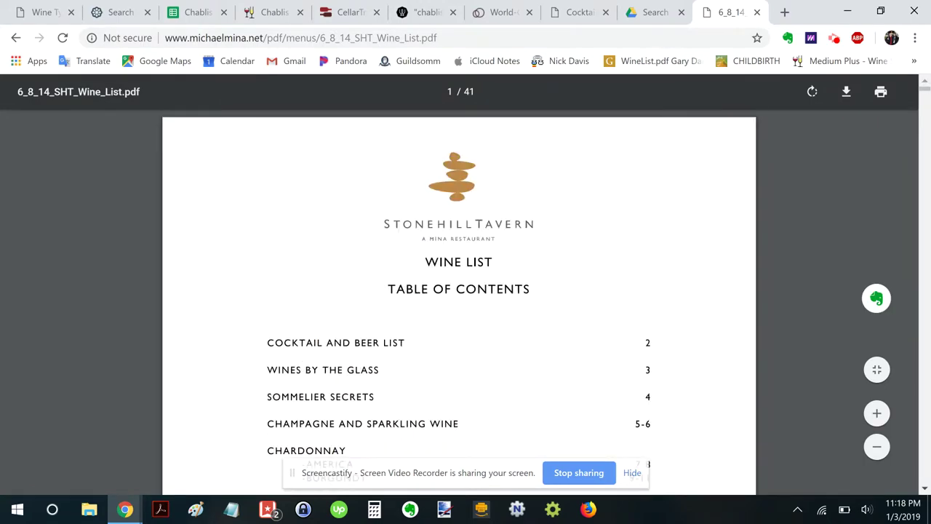
Download the StoneHill Tavern wine list as 6_8_14_SHT_Wine_List.pdf.
left_click(847, 92)
left_click(846, 91)
key("Return")
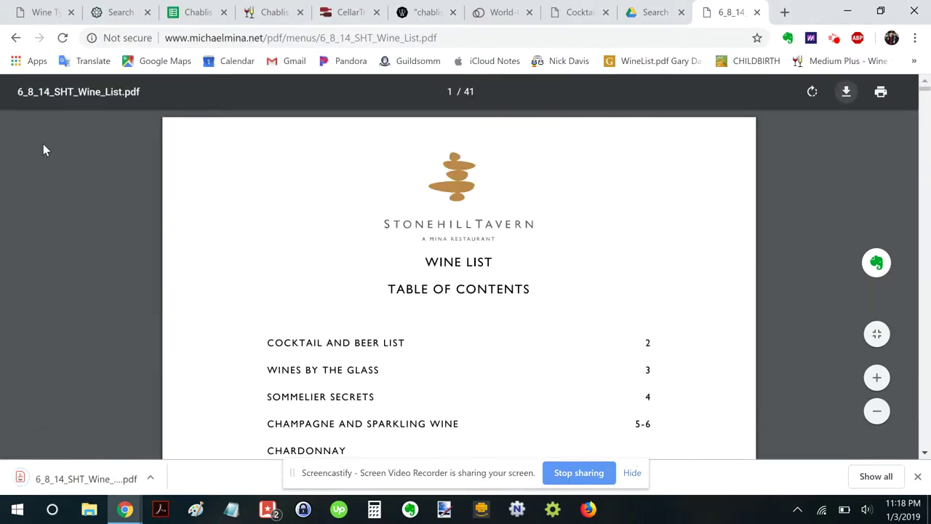
Go back to the search results and open the Michael Mina Bellagio restaurant page.
left_click(16, 38)
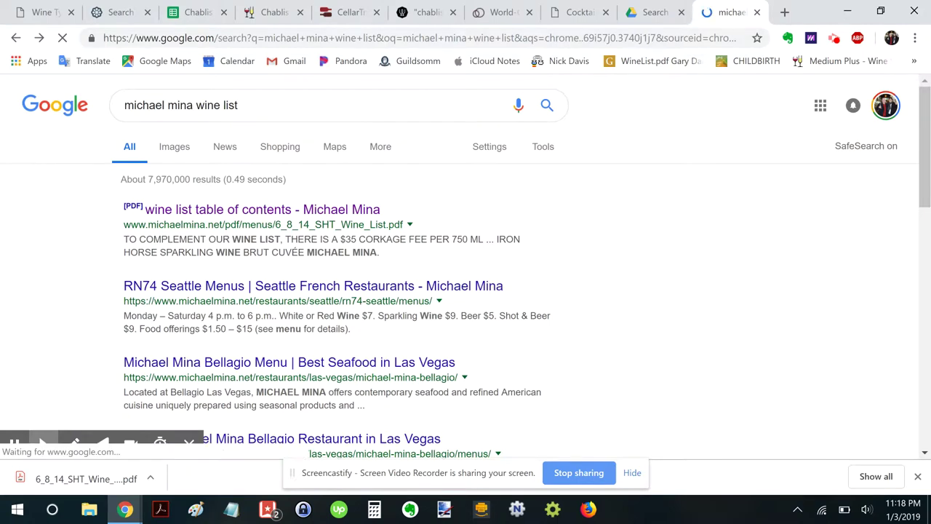
scroll(290, 211, "down", 3)
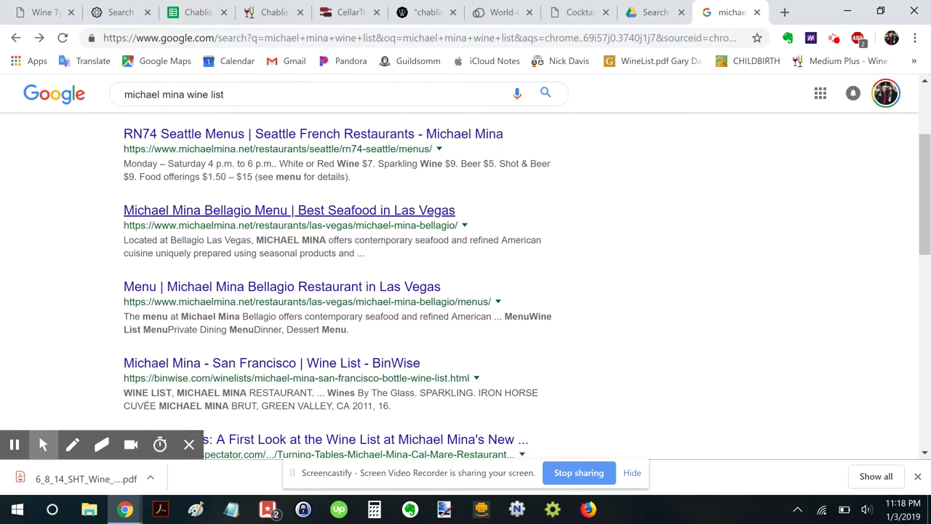
left_click(203, 212)
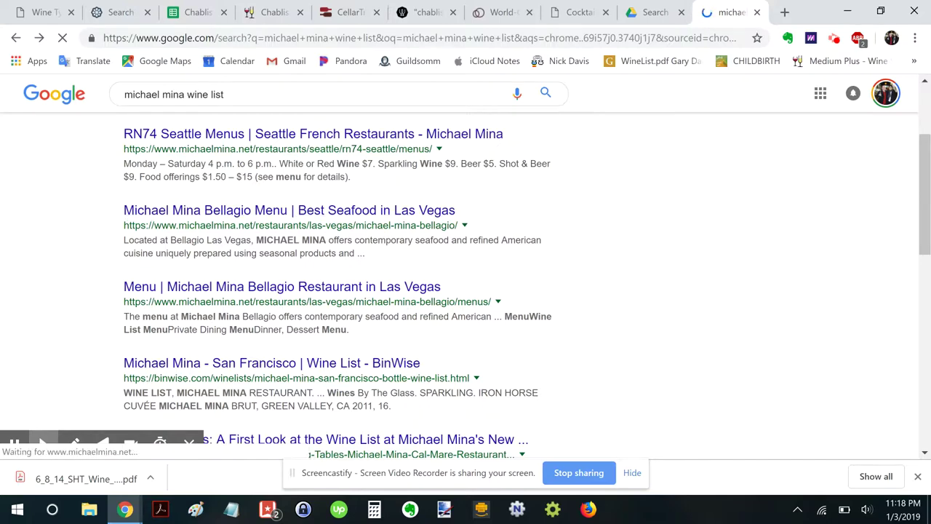
scroll(204, 212, "up", 3)
scroll(204, 267, "down", 1)
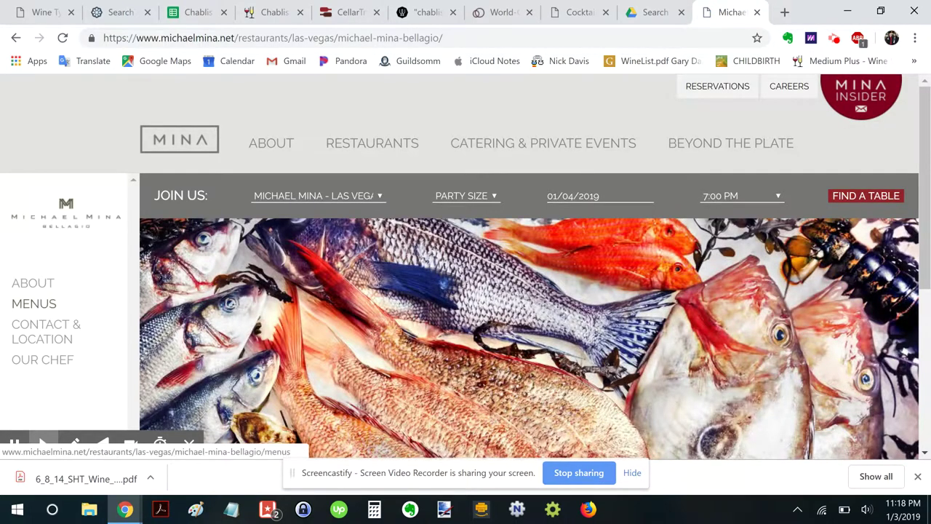
Open the Bellagio restaurant's menus and look through the available ones for a wine list.
left_click(37, 308)
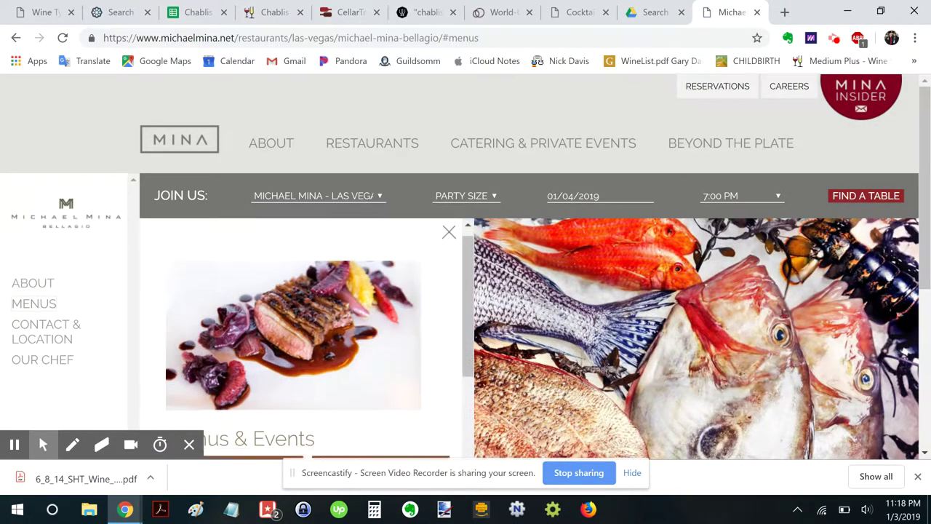
scroll(307, 338, "down", 3)
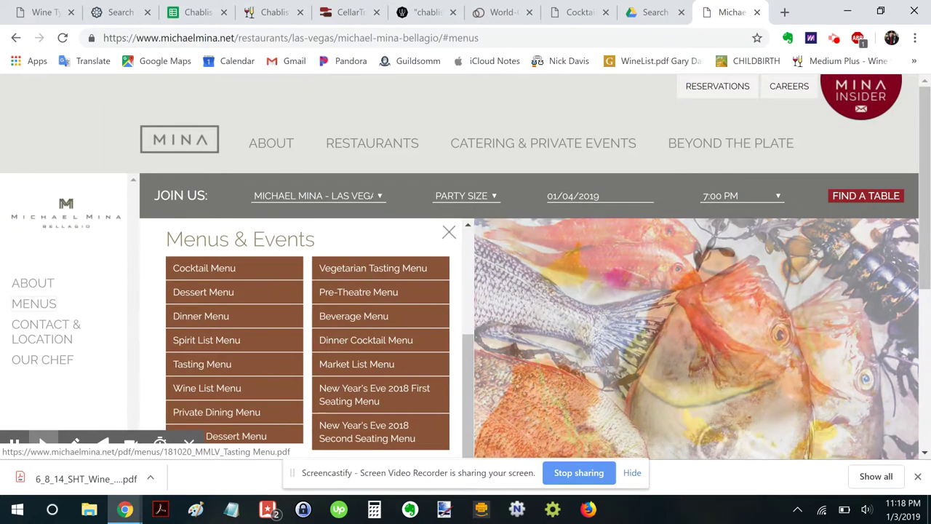
scroll(235, 335, "down", 1)
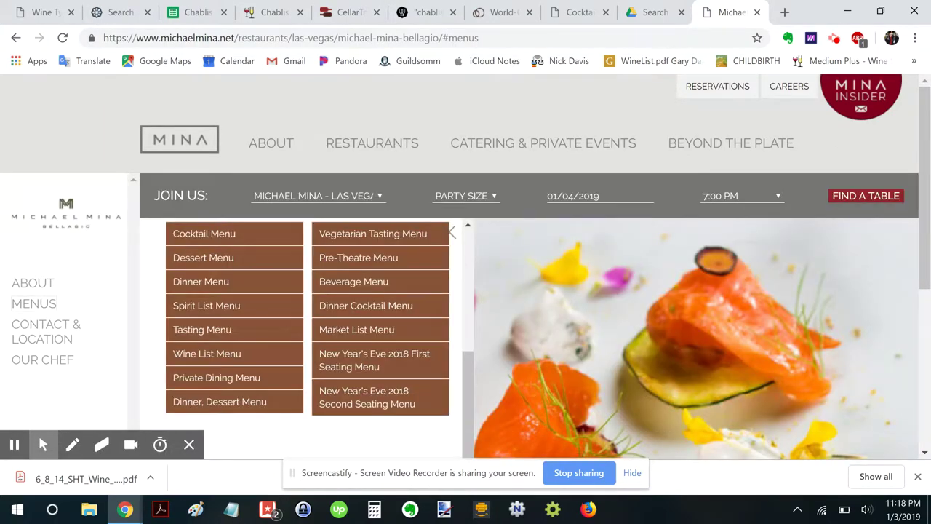
Choose Michael Mina - San Francisco as the restaurant in the reservation bar.
left_click(318, 195)
scroll(352, 330, "down", 3)
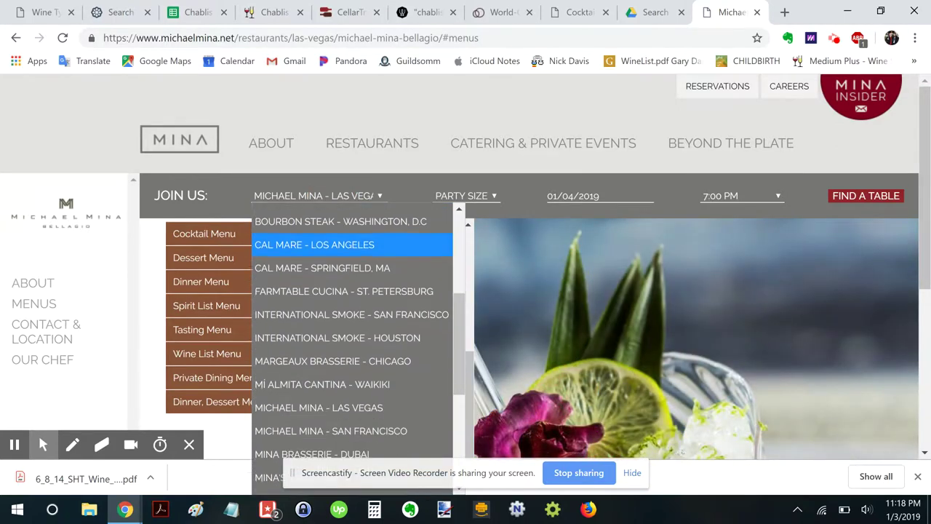
left_click(355, 335)
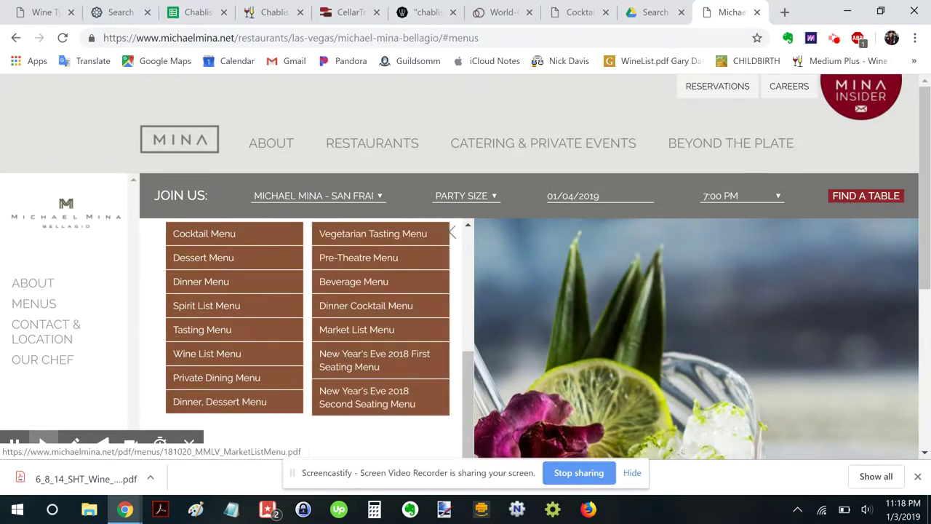
Check the Menus & Events list again and go to the Mina restaurant group's home page.
scroll(380, 329, "up", 3)
scroll(379, 330, "down", 3)
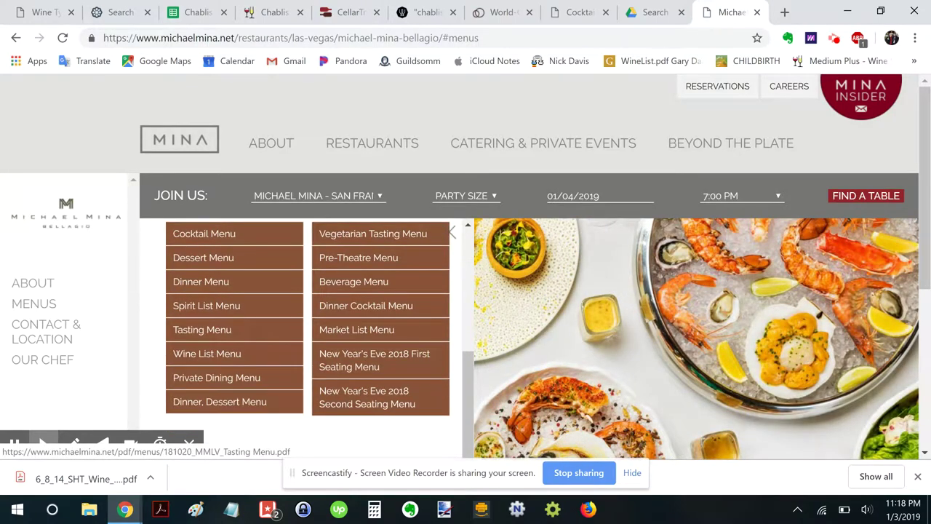
scroll(291, 329, "up", 3)
scroll(307, 337, "down", 1)
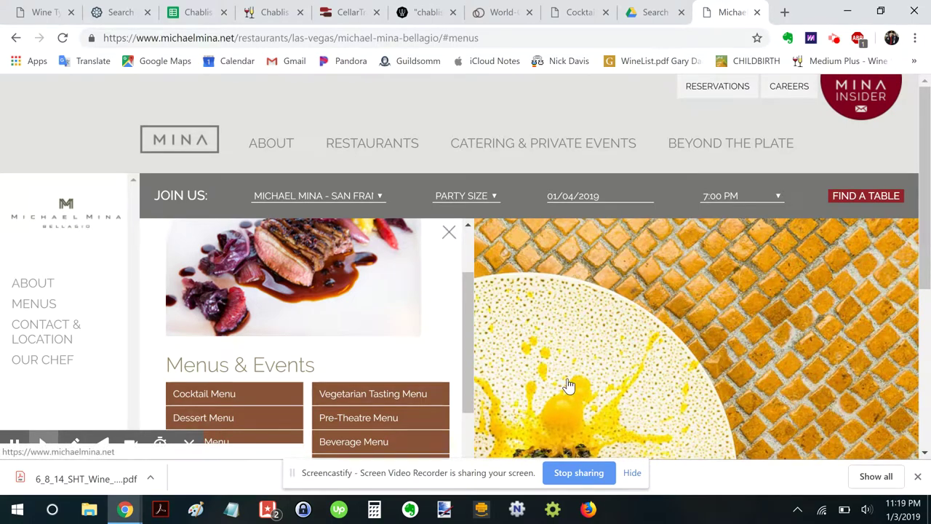
left_click(568, 386)
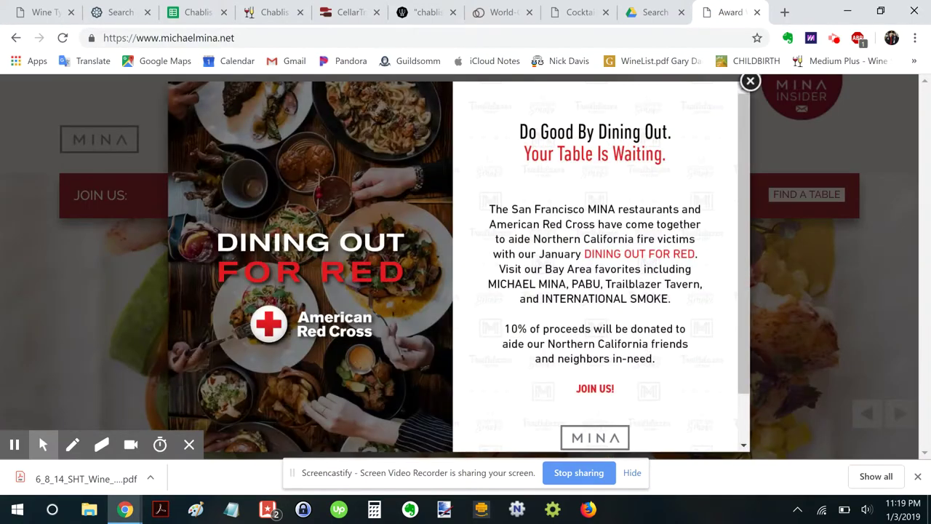
Close the charity dining promotion and select Michael Mina - San Francisco as the restaurant in the reservation bar.
left_click(750, 81)
left_click(248, 195)
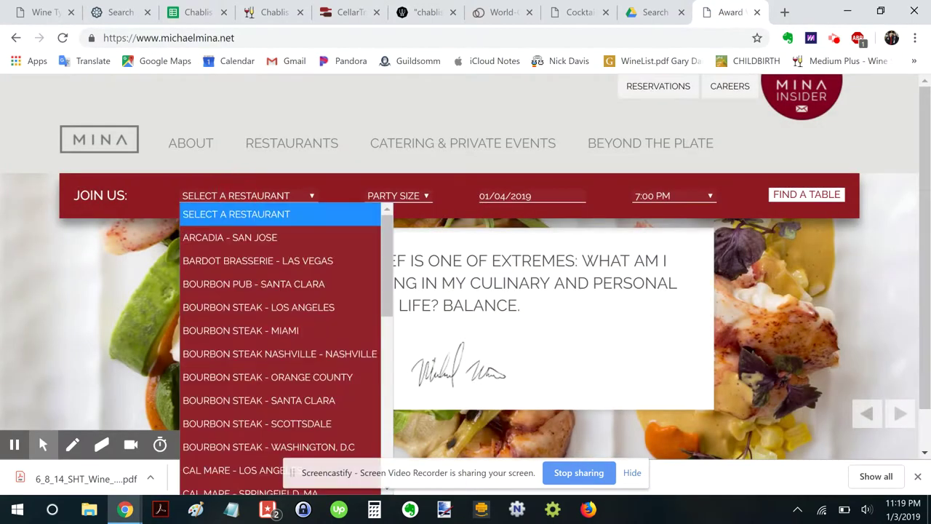
scroll(280, 284, "down", 6)
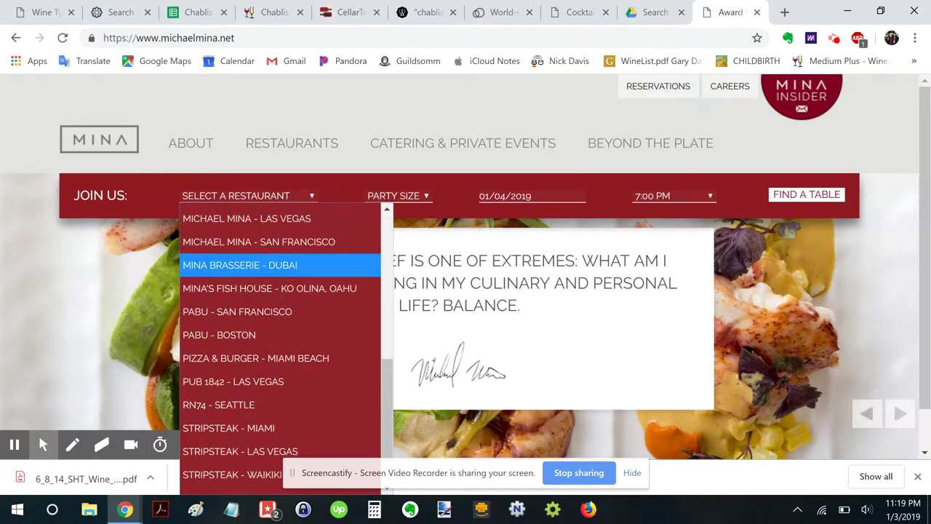
left_click(259, 241)
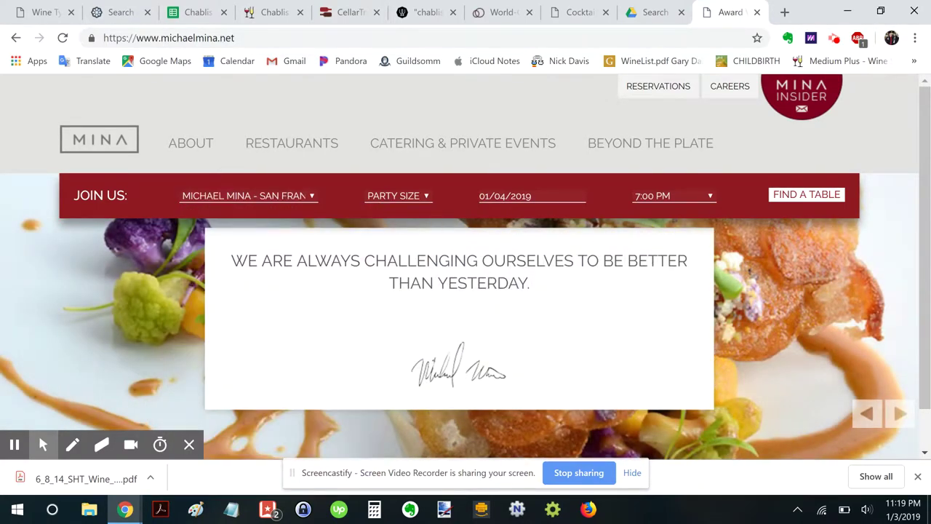
Open the San Francisco Bay Area Michael Mina restaurant page and, from its menus, open the wine list PDF.
scroll(466, 267, "down", 1)
mouse_move(292, 98)
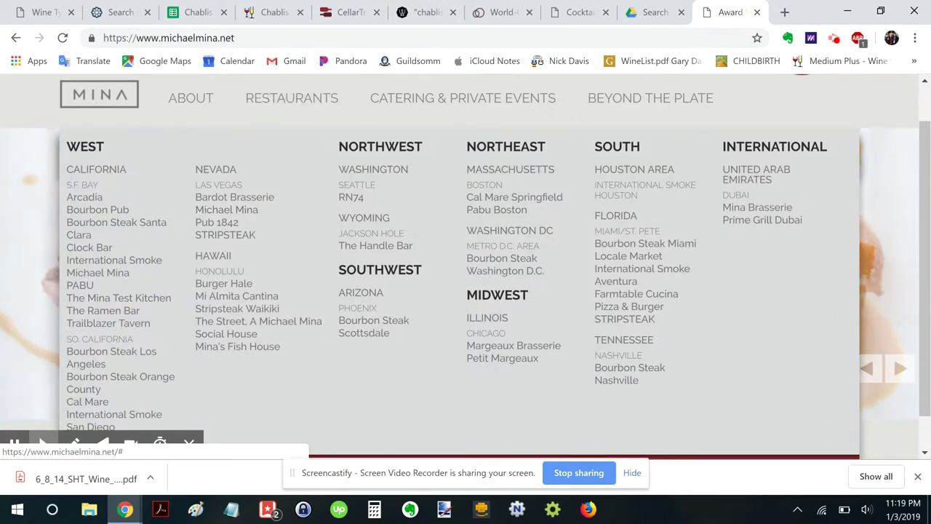
scroll(258, 320, "down", 1)
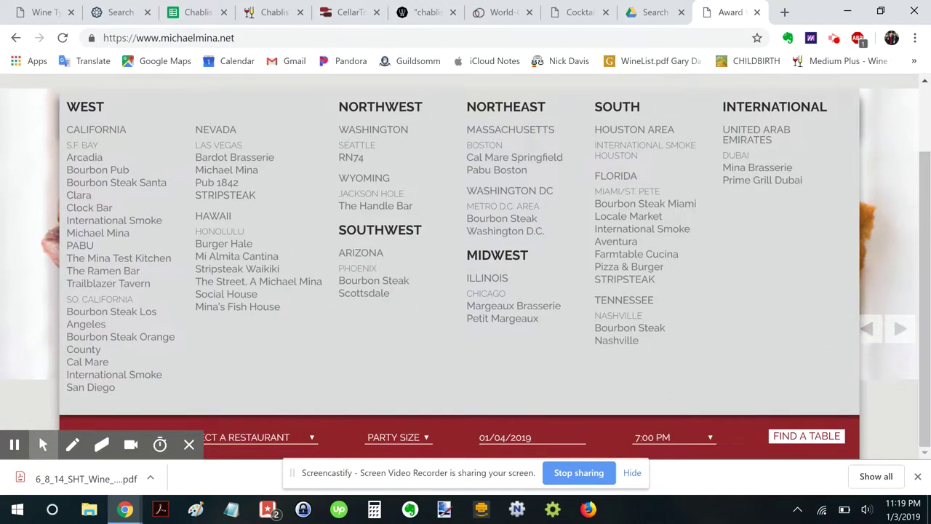
left_click(98, 233)
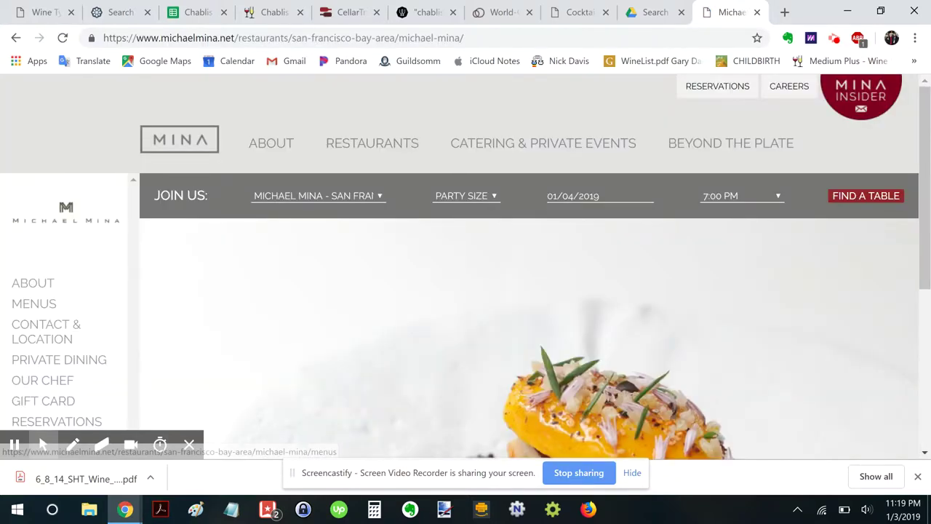
left_click(53, 304)
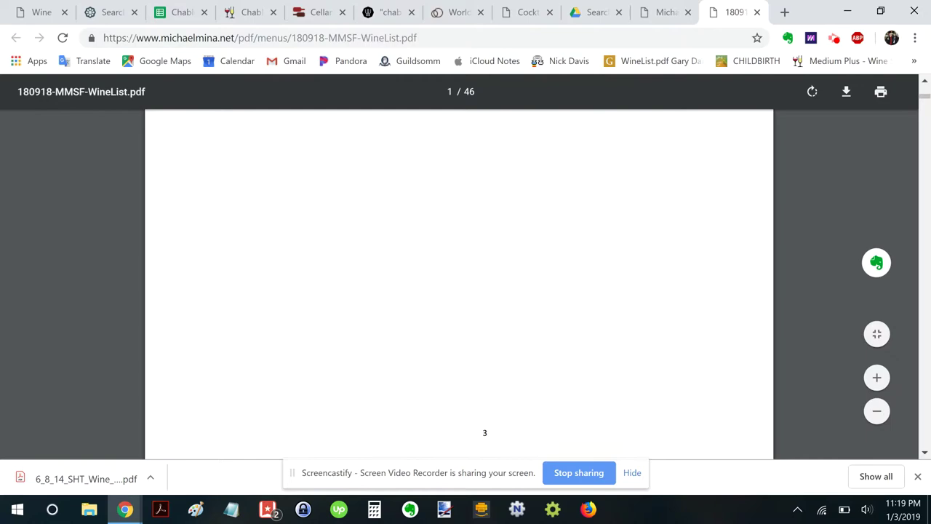
Search the Michael Mina wine list for "chablis" and go through the matches to the Chablis section under Burgundy.
scroll(459, 284, "up", 5)
scroll(458, 284, "down", 3)
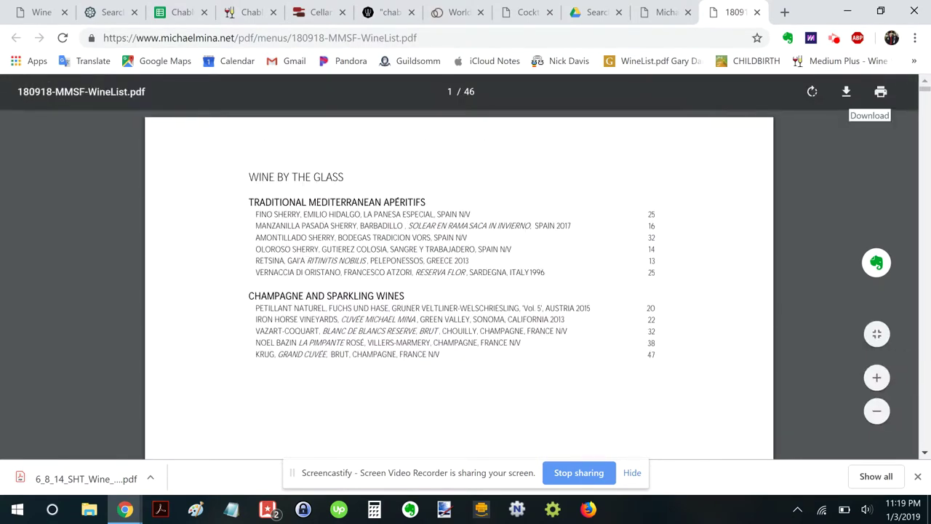
key("ctrl+f")
type("chablis")
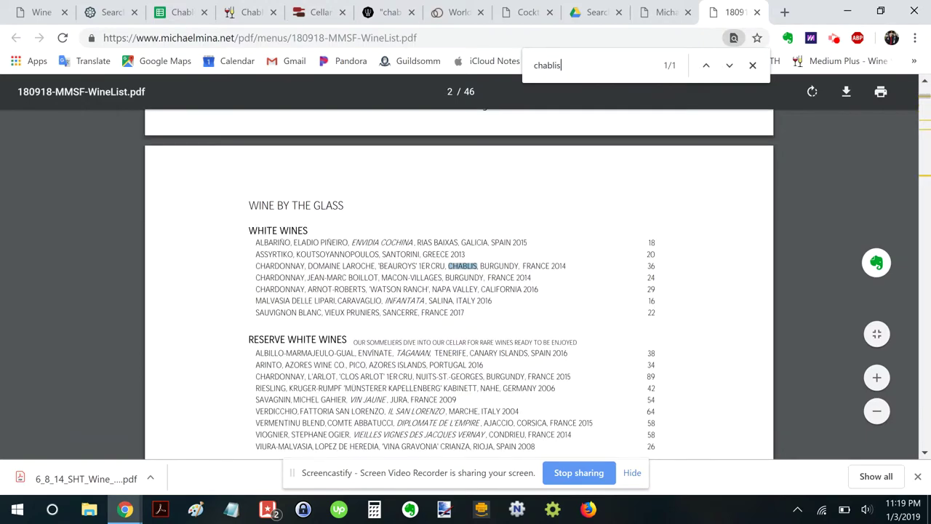
key("Return")
key("Return")
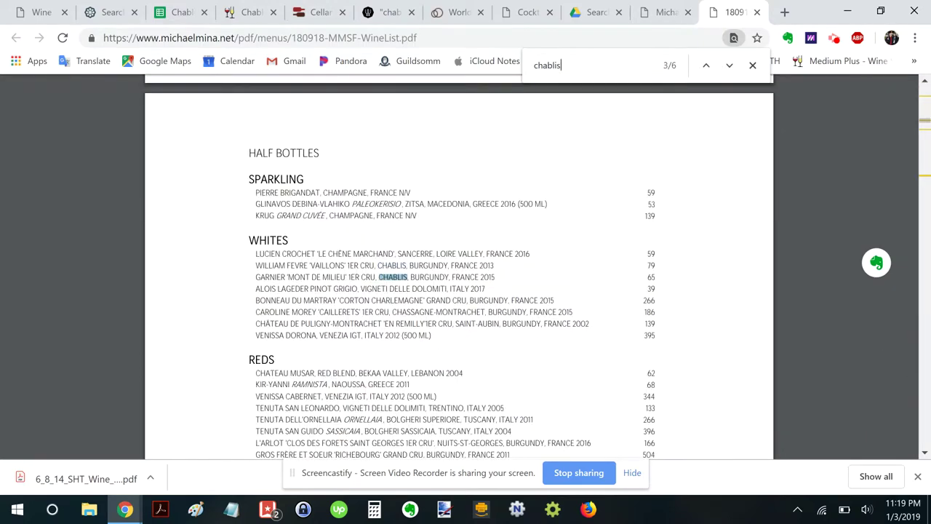
key("Return")
key("Return")
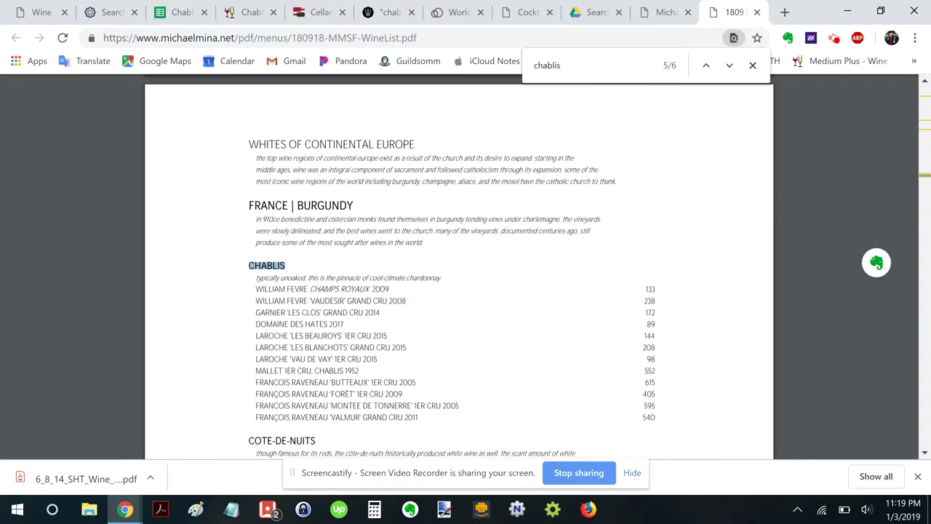
scroll(459, 284, "down", 1)
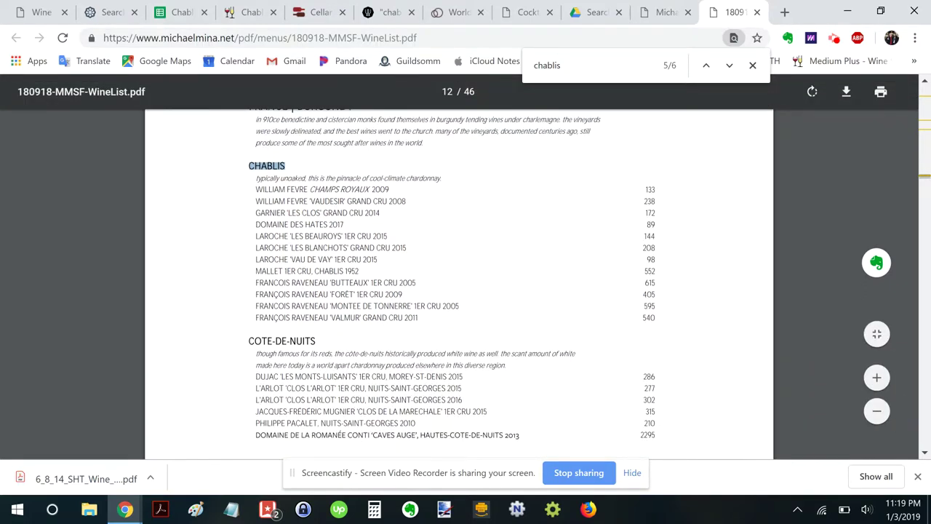
Examine the Raveneau, Laroche and William Fevre entries in the Chablis section to compare the producers listed.
double_click(272, 282)
double_click(271, 247)
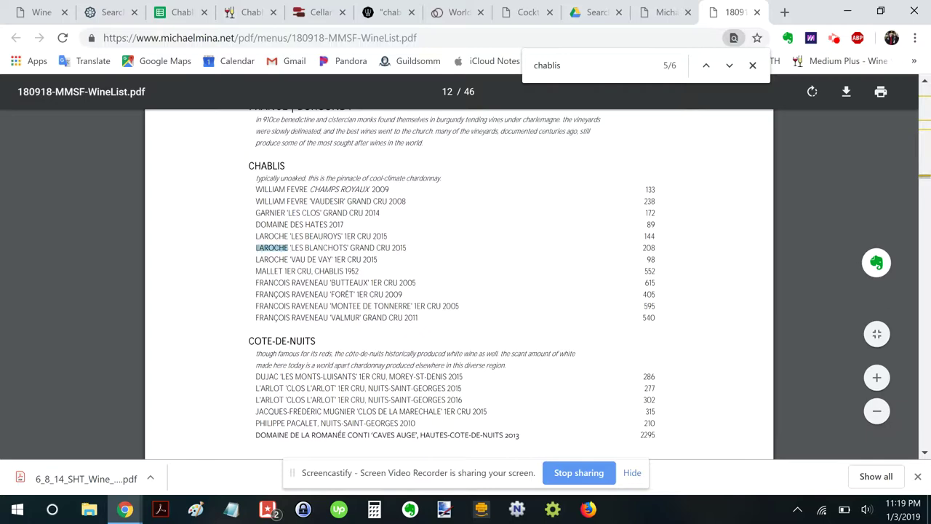
triple_click(272, 201)
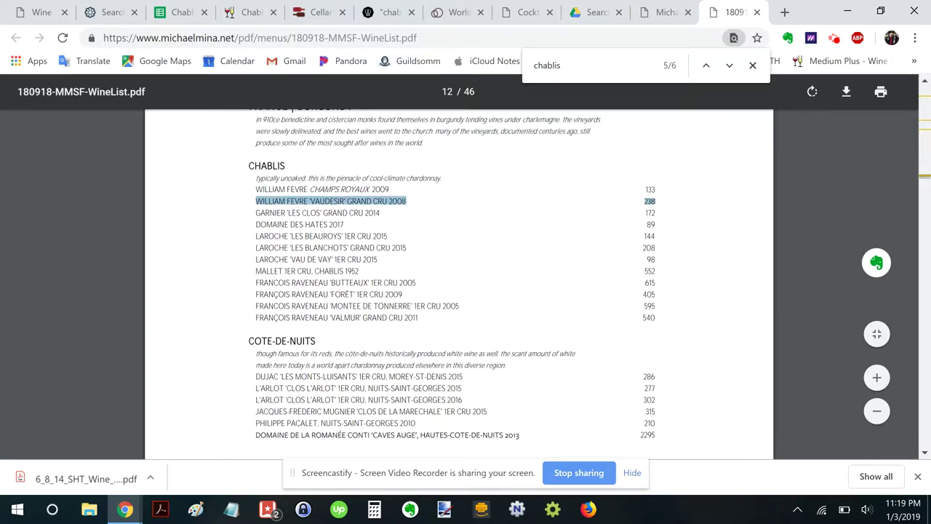
Search the wine list for "dauvissat", highlight the matching entry, and search for "raveneau".
key("ctrl+f")
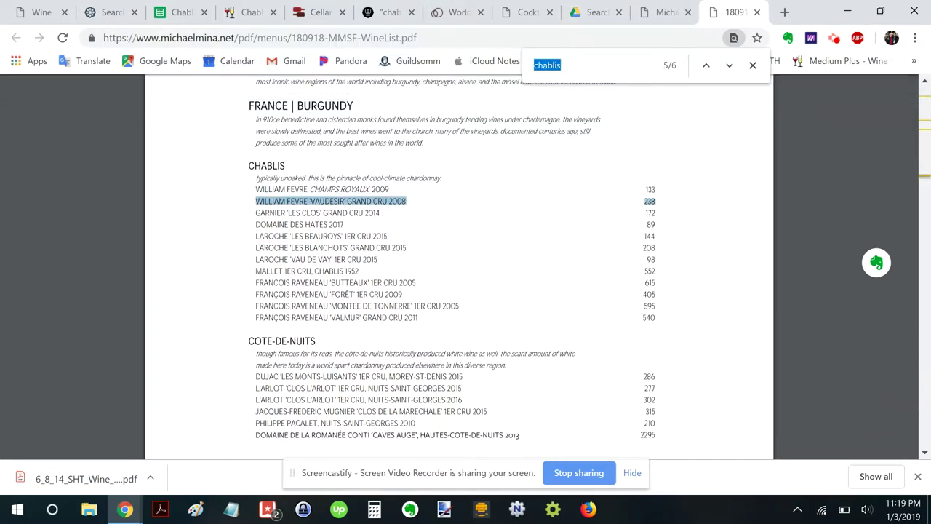
type("dauvissat")
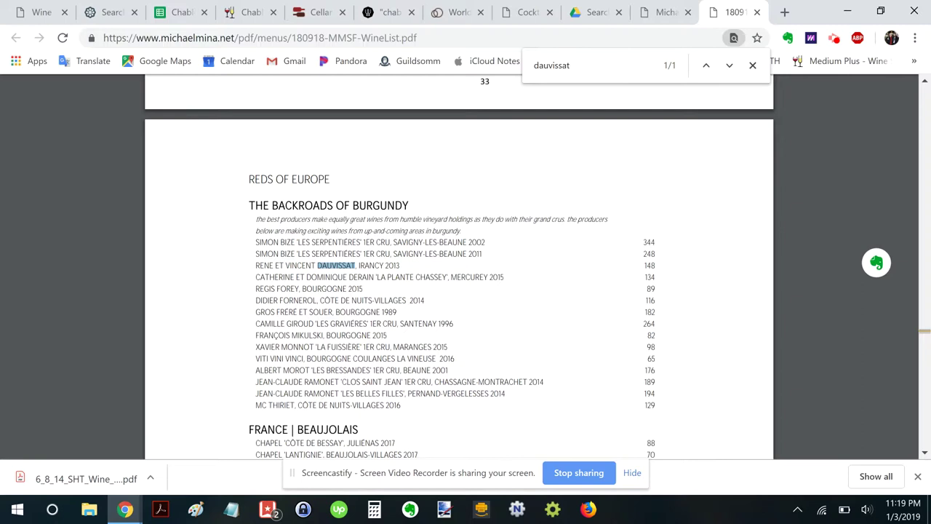
triple_click(336, 266)
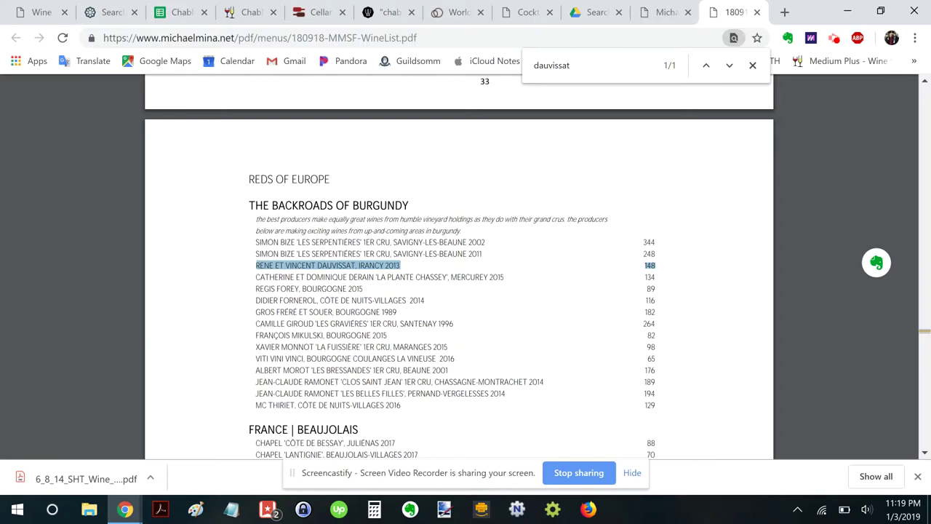
key("ctrl+f")
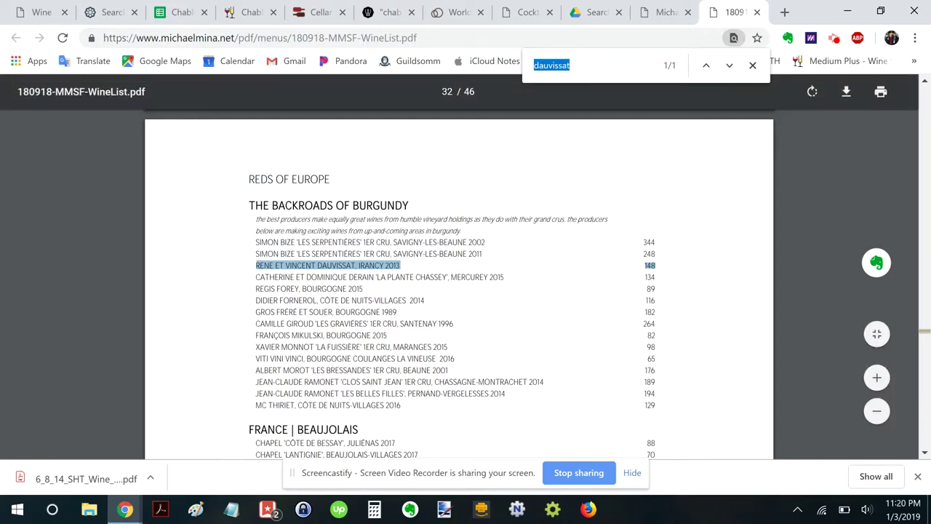
type("raveneau")
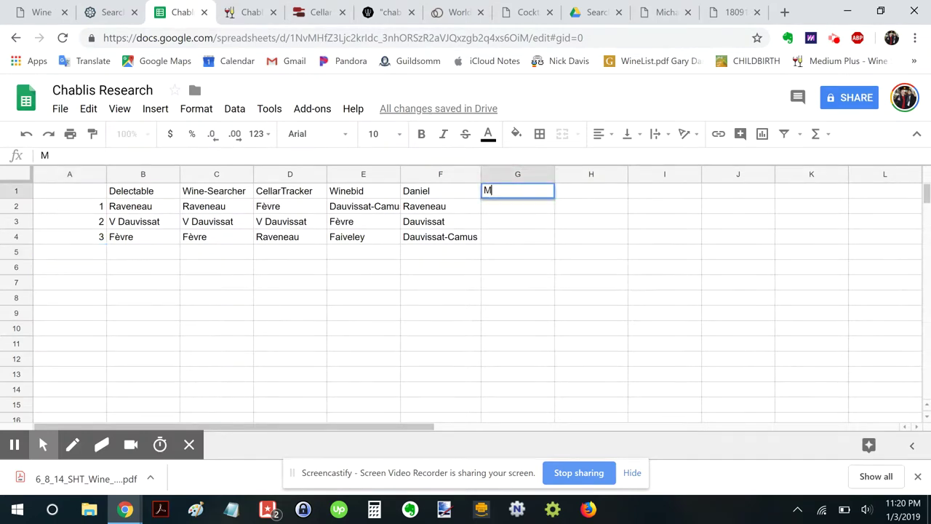
Add a Michael Mina column in G of the Chablis Research spreadsheet, listing Raveneau, Laroche and Fèvre as ranks 1 to 3.
type("a")
key("Return")
type("Raveneau")
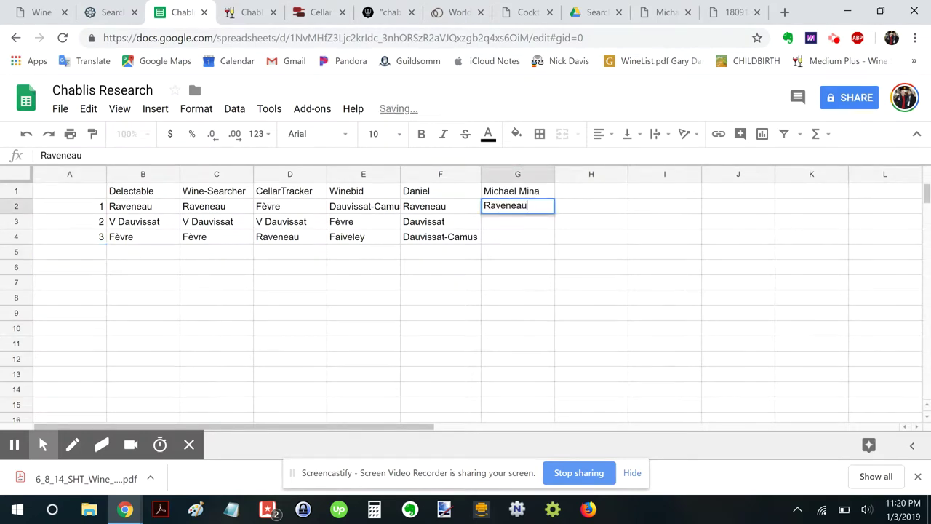
key("Return")
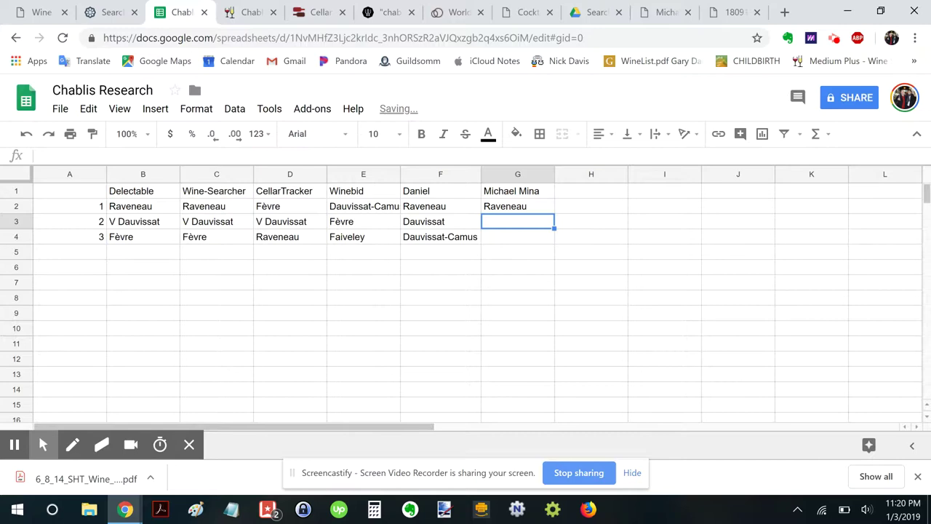
type("Laroche")
key("Return")
type("F")
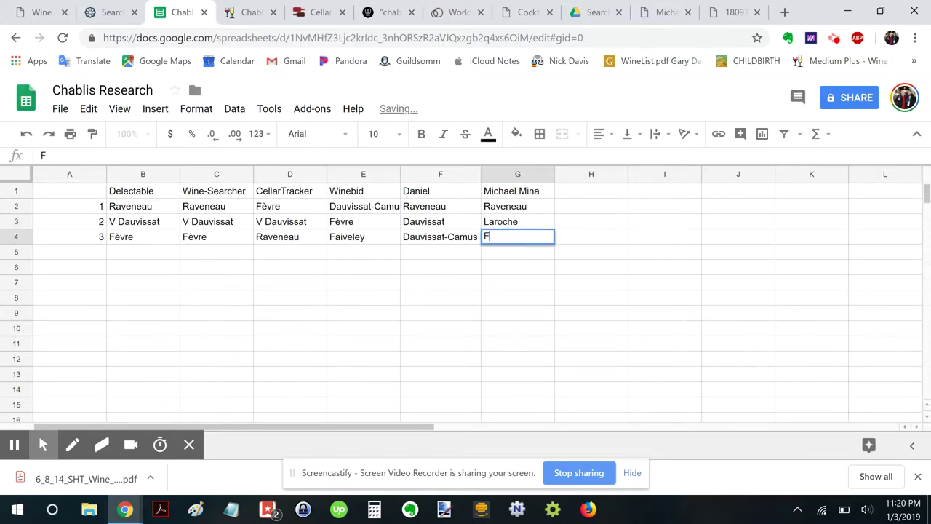
type("èvre")
key("Tab")
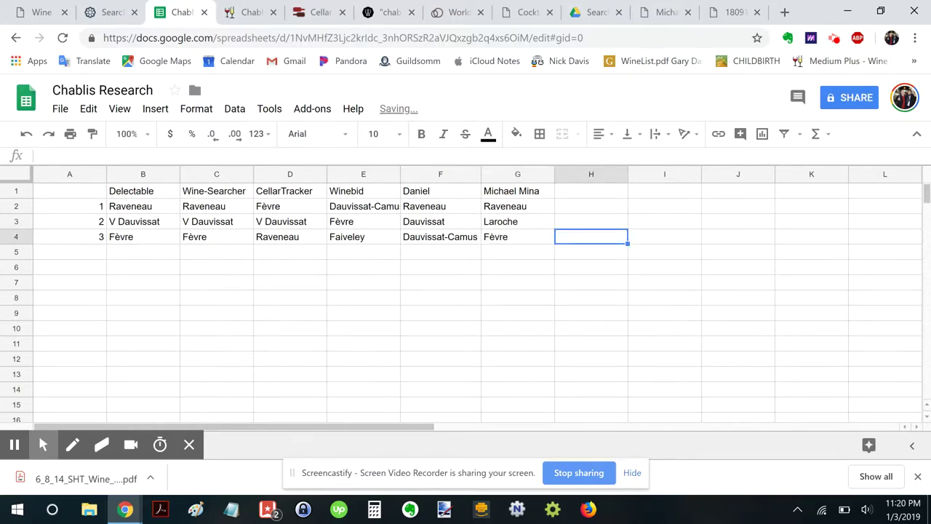
Return to the Michael Mina wine list and download it as 180918-MMSF-WineList.
left_click(731, 12)
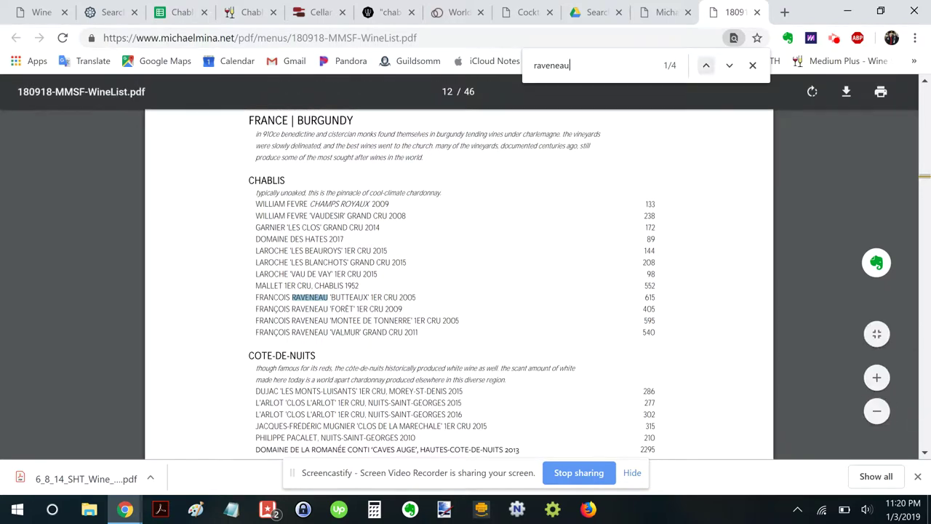
left_click(846, 91)
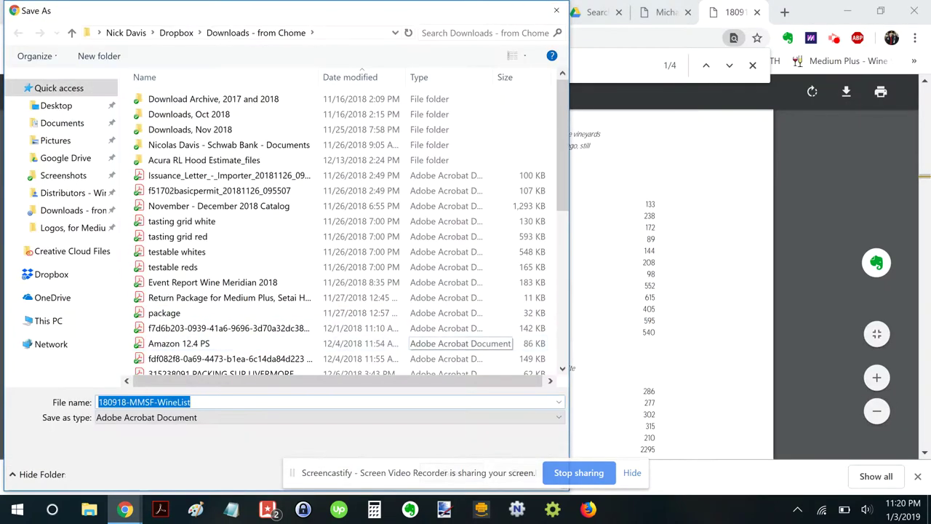
key("Return")
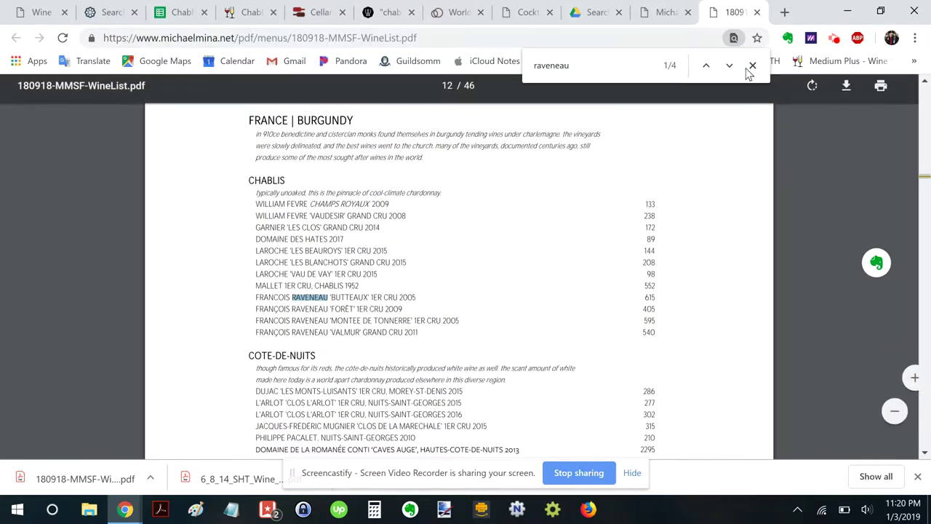
Enter Raveneau in cell B7 of the Chablis Research spreadsheet, below the comparison table.
left_click(178, 12)
left_click(130, 206)
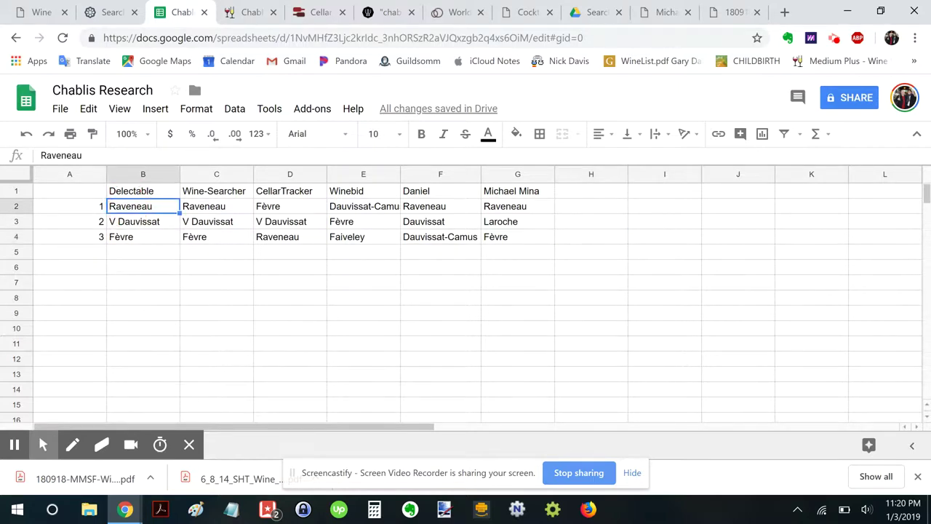
left_click(132, 282)
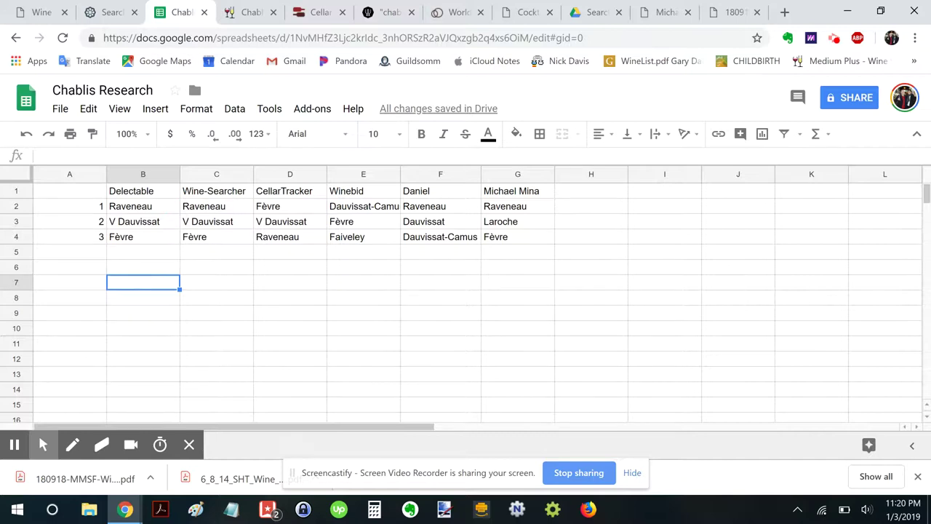
type("Raveneau")
key("Return")
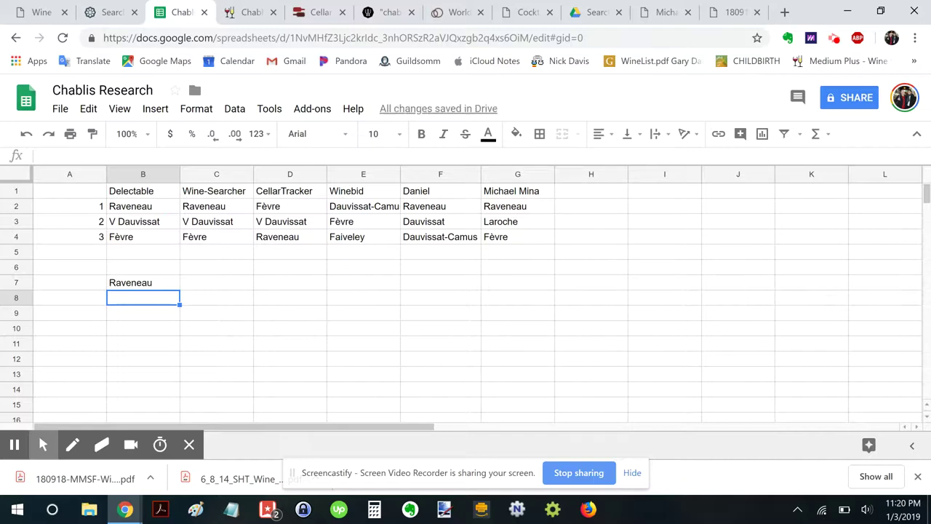
Open wine-searcher.com in a new browser window and search for chablis in the USA.
key("ctrl+n")
type("wine-searcher.com")
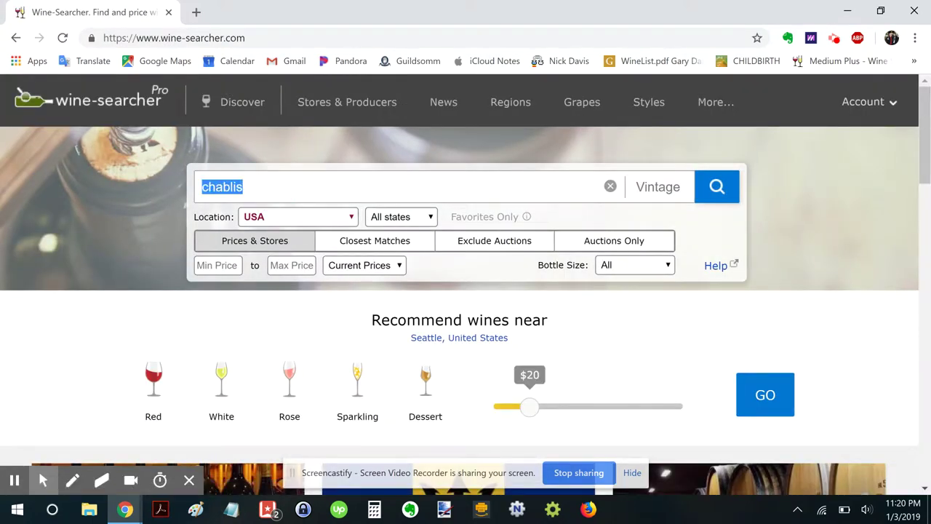
key("Return")
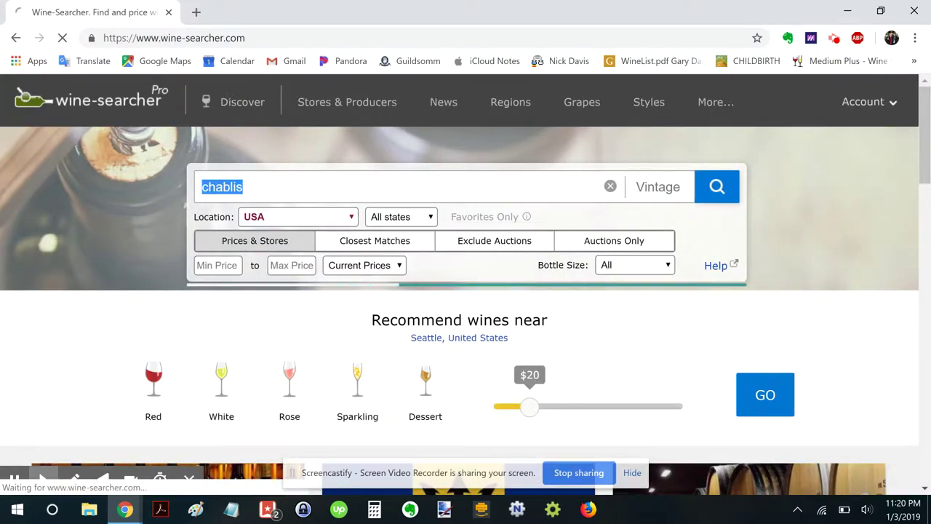
scroll(465, 291, "down", 2)
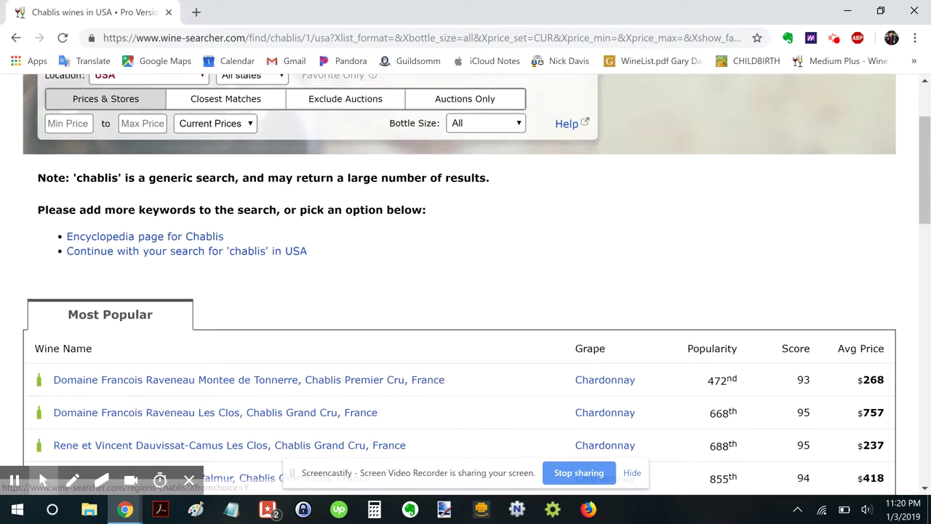
Open the Domaine Francois Raveneau Montee de Tonnerre listing and follow it to the producer's page.
left_click(130, 379)
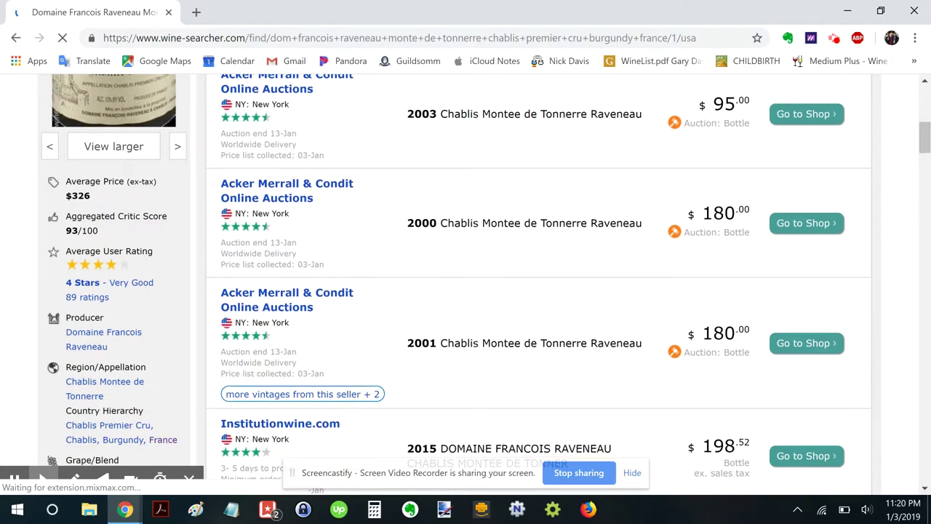
scroll(116, 372, "down", 7)
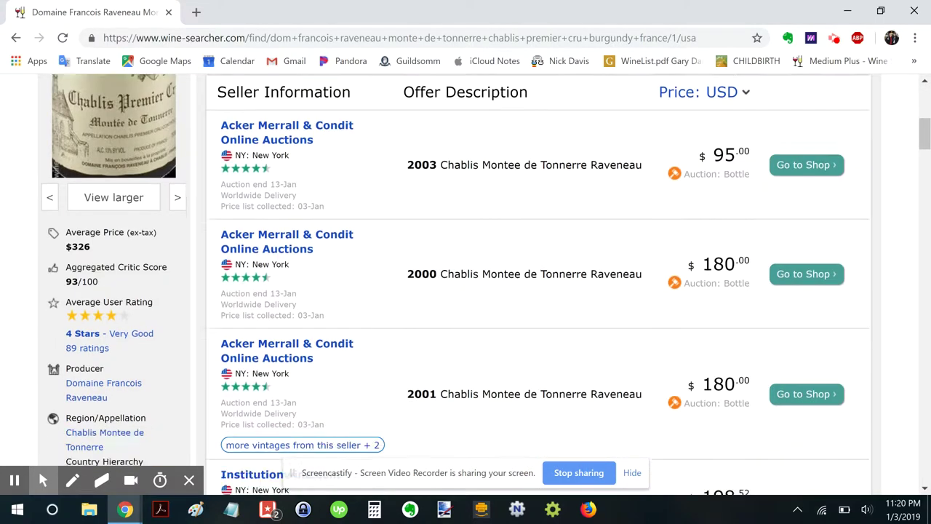
left_click(103, 304)
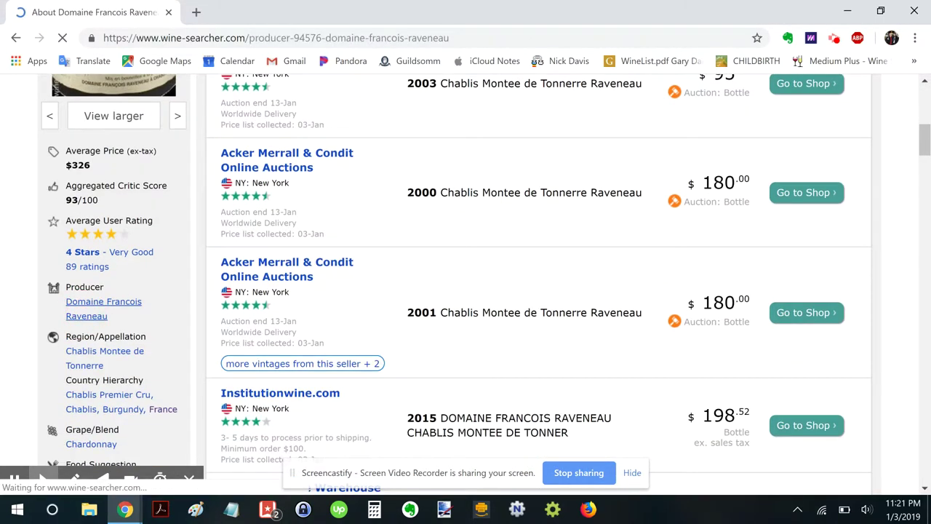
Copy the full table of wines produced by Domaine Francois Raveneau, from Montee de Tonnerre to Petit Chablis, including popularity, score and average price.
scroll(233, 287, "down", 15)
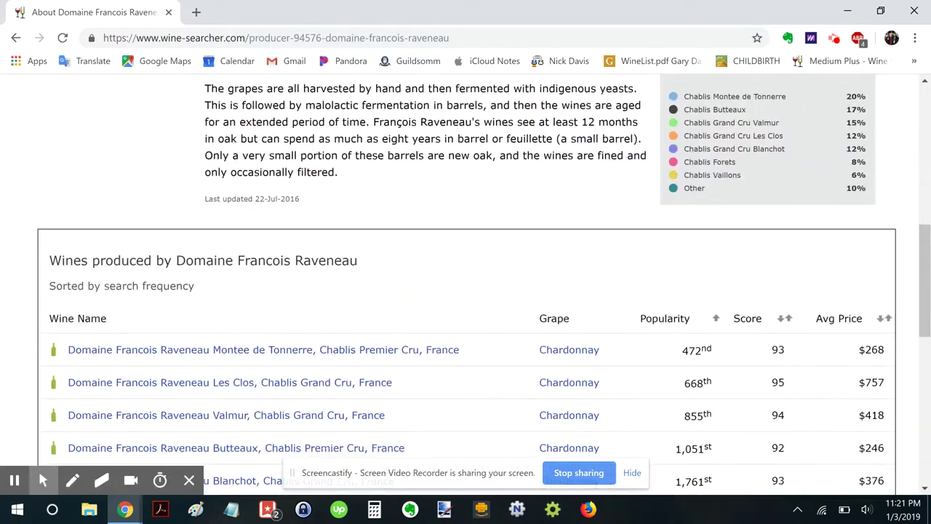
scroll(465, 284, "down", 3)
scroll(466, 283, "up", 2)
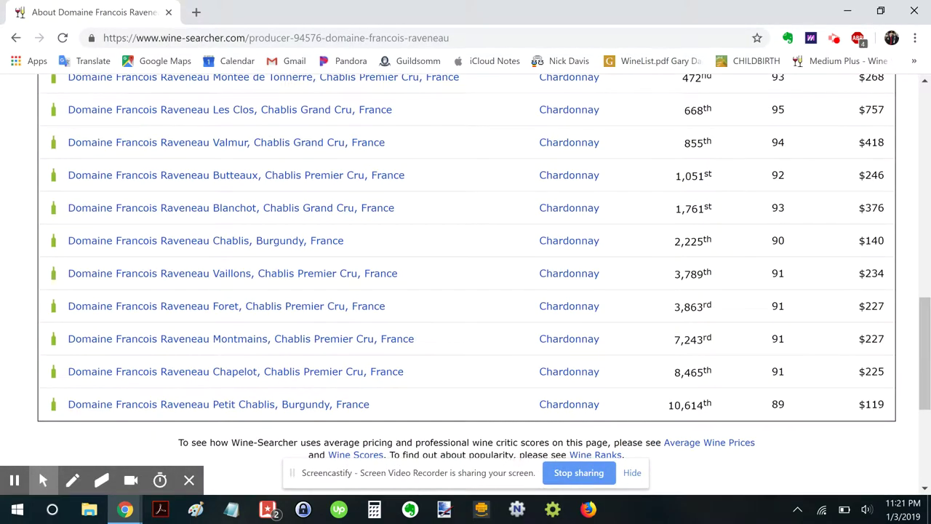
left_click_drag(885, 403, 68, 332)
key("ctrl+c")
scroll(429, 234, "up", 3)
scroll(465, 284, "down", 1)
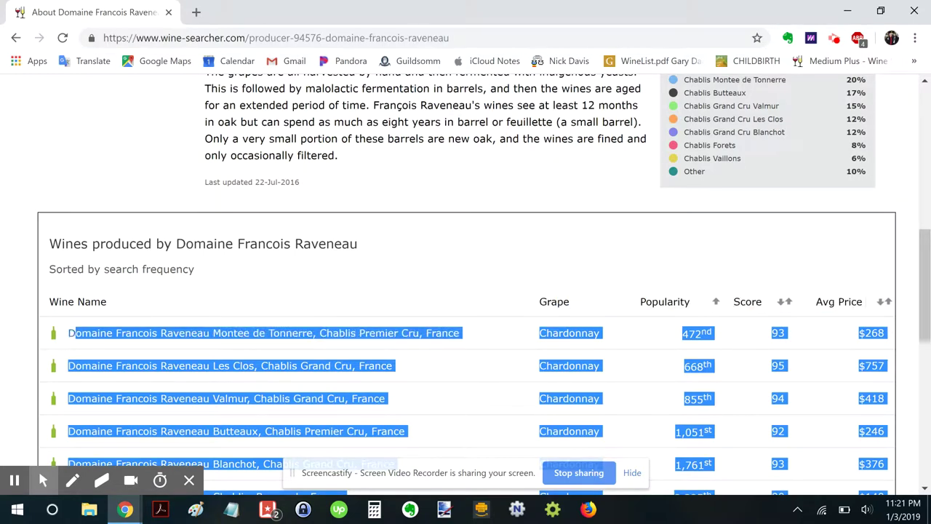
Paste the copied wine table into the Chablis Research spreadsheet from cell A9, keeping one wine per row and its source formatting.
key("alt+Tab")
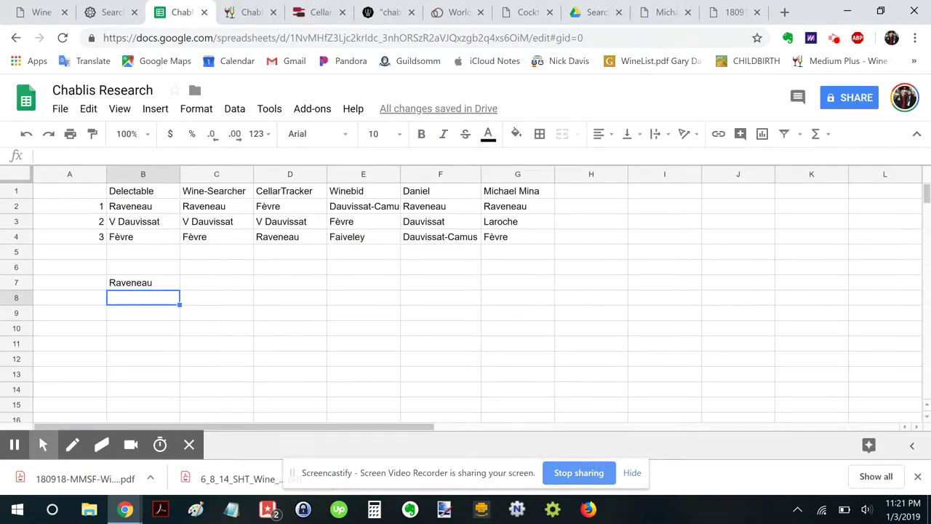
key("Left")
key("Down")
key("ctrl+v")
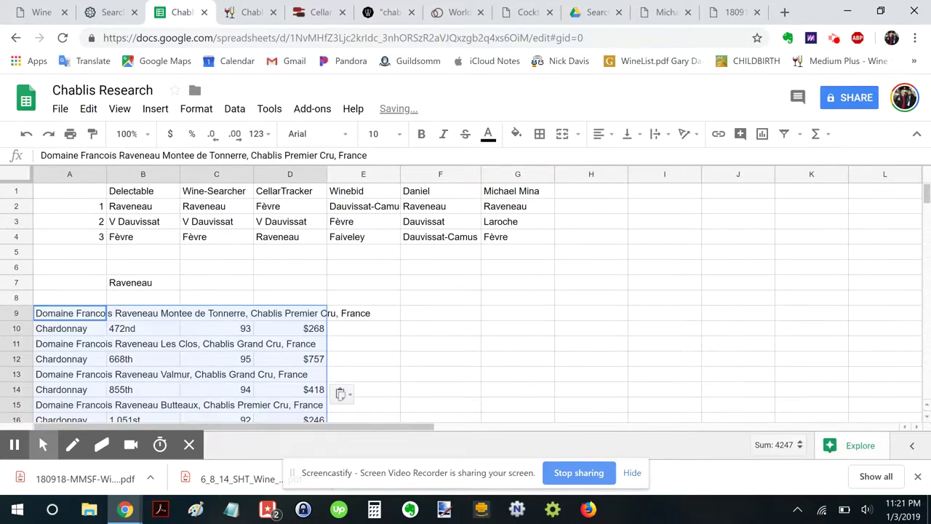
key("ctrl+z")
key("ctrl+v")
scroll(465, 291, "down", 2)
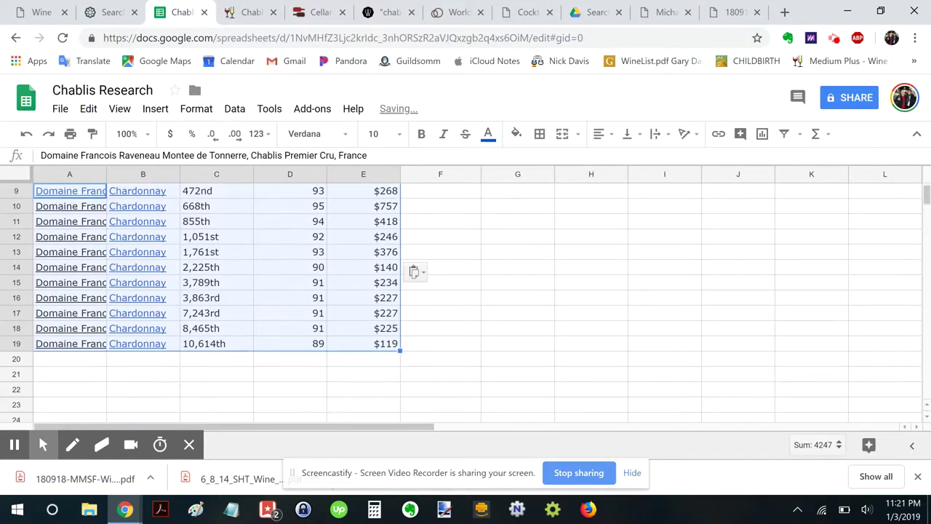
scroll(465, 291, "up", 2)
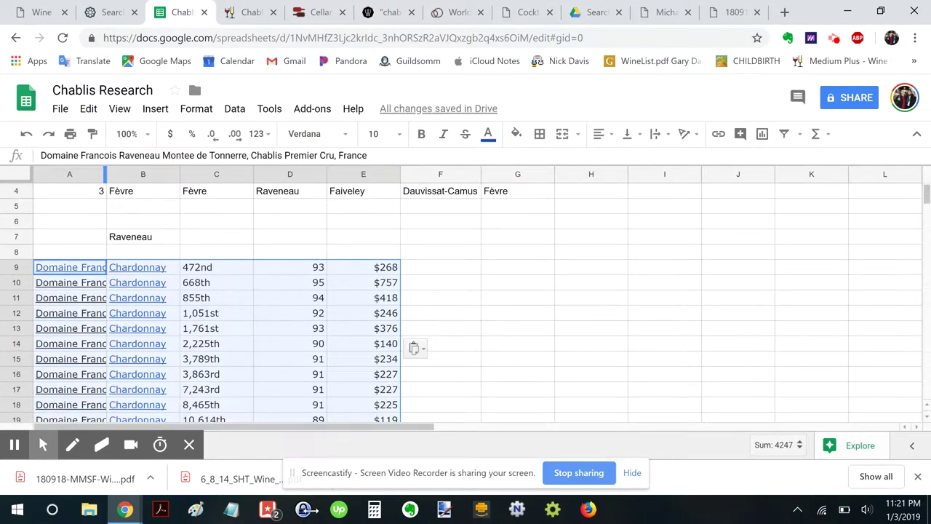
Fit the width of column A to the full wine names.
double_click(106, 174)
scroll(291, 291, "down", 2)
scroll(353, 299, "up", 1)
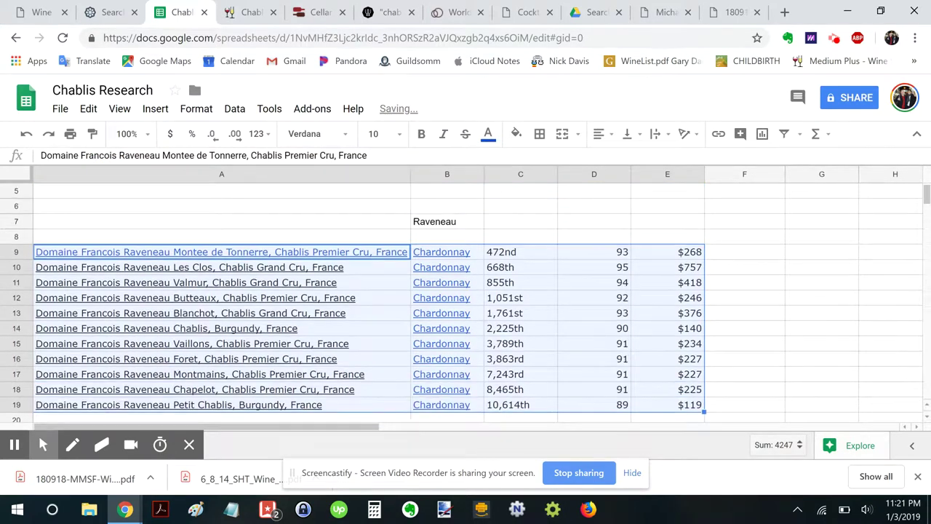
left_click(221, 221)
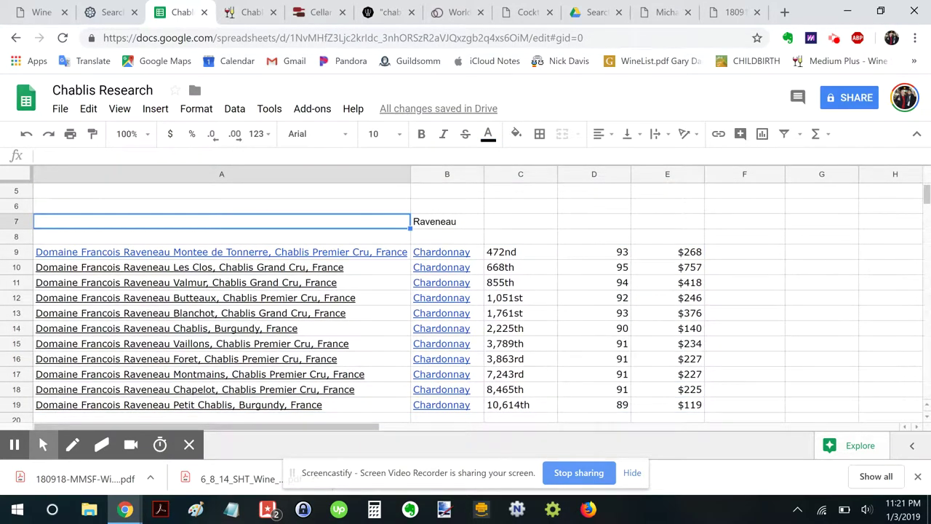
Clear the Chardonnay grape entries from B9:B19.
key("Down")
key("Down")
key("Right")
key("Right")
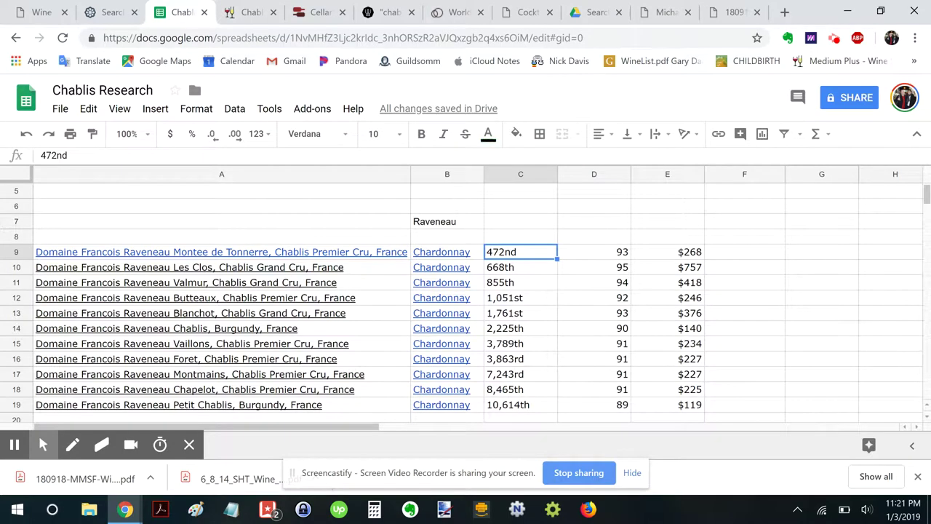
key("Left")
key("shift+Right")
key("shift+Down")
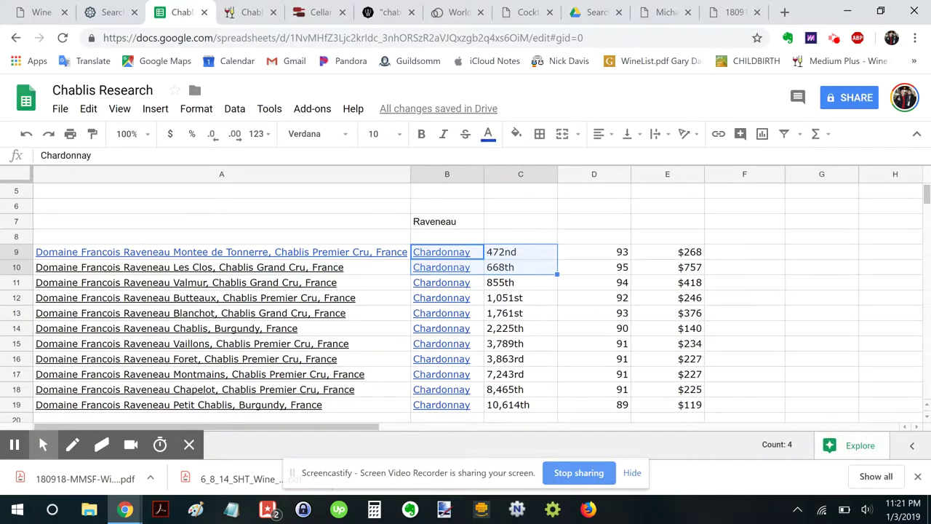
key("shift+Left")
key("shift+Up")
key("shift+Left")
key("shift+Right")
key("shift+Down")
key("shift+Down")
key("shift+Down")
key("shift+Down")
key("shift+Down")
key("shift+Down")
key("shift+Down")
key("shift+Down")
key("shift+Down")
key("shift+Down")
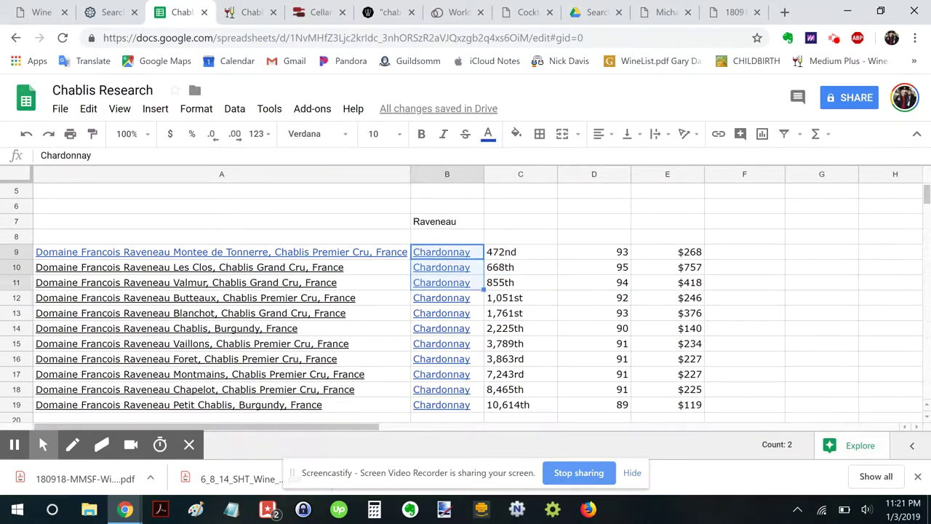
key("Delete")
Clear the critic scores from D9:D19.
key("Right")
key("Right")
key("shift+Down")
key("shift+Down")
key("shift+Down")
key("shift+Down")
key("shift+Down")
key("shift+Down")
key("shift+Down")
key("shift+Down")
key("shift+Down")
key("shift+Down")
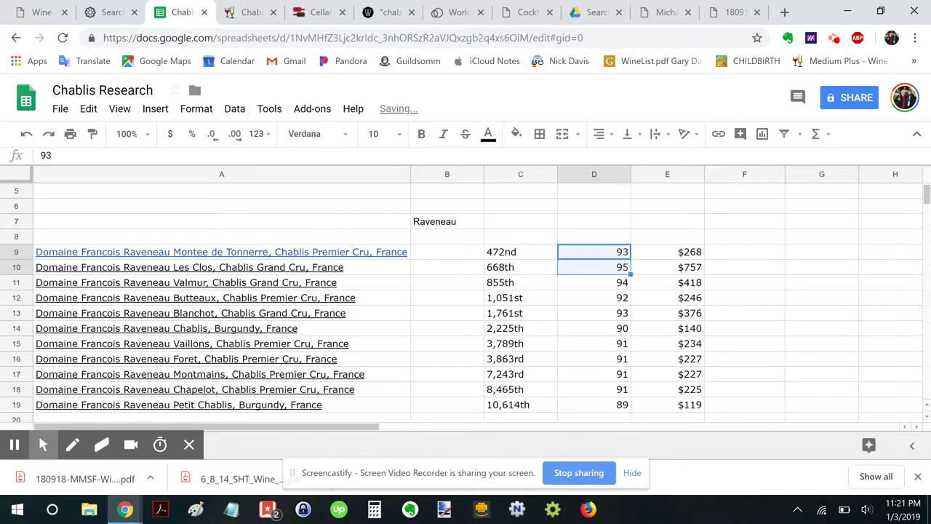
key("Delete")
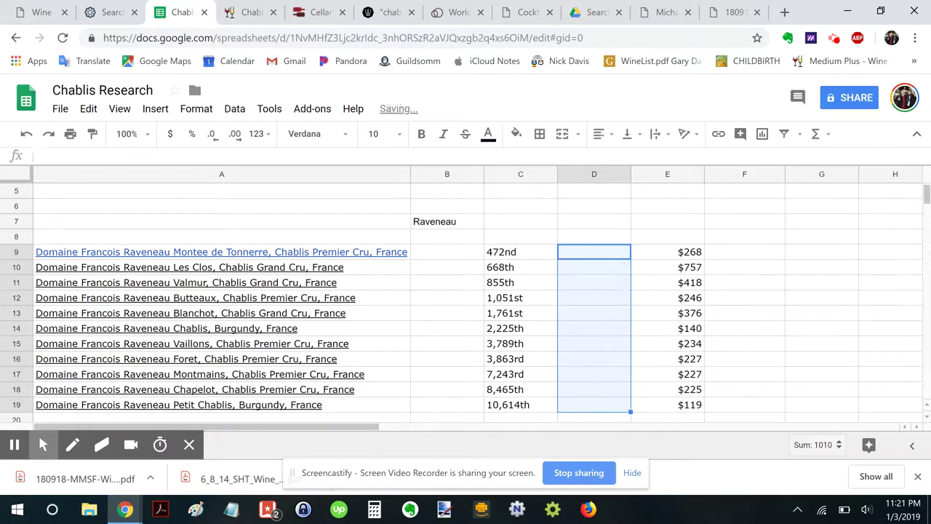
Move the average prices from E9:E19 into column D, starting at D9.
key("Right")
key("shift+Down")
key("shift+Down")
key("shift+Down")
key("shift+Down")
key("shift+Down")
key("shift+Down")
key("shift+Down")
key("shift+Down")
key("shift+Down")
key("shift+Down")
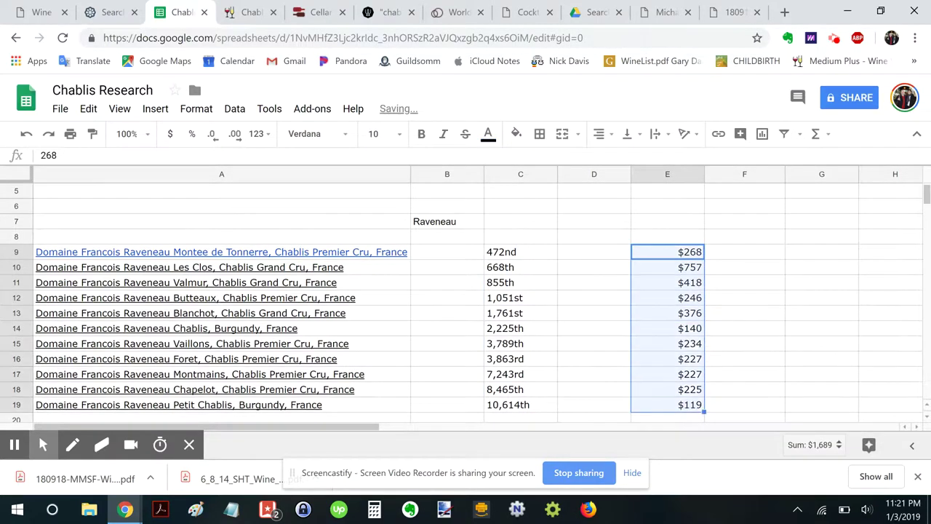
key("ctrl+x")
key("Left")
key("ctrl+v")
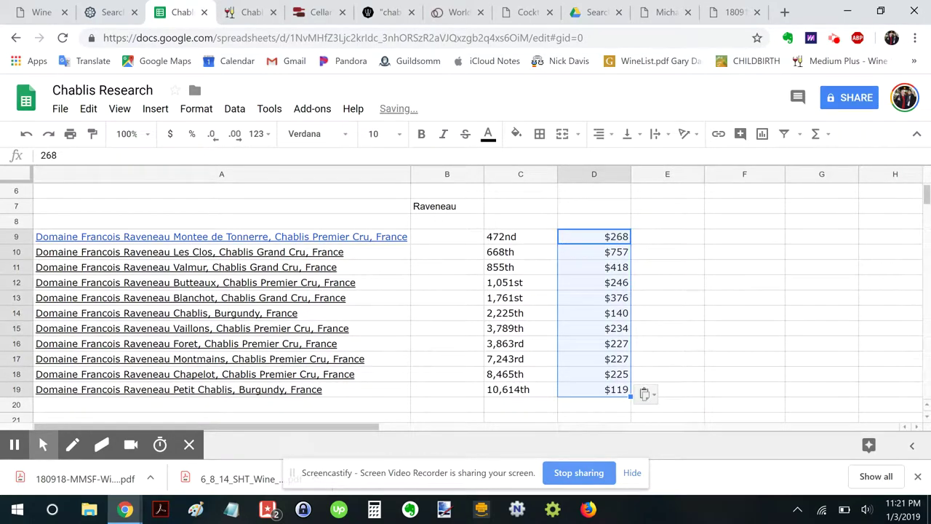
Move the popularity ranks and prices in C9:D19 one column over so they start at B9.
key("Left")
key("shift+Right")
key("shift+Down")
key("shift+Down")
key("shift+Down")
key("shift+Down")
key("shift+Down")
key("shift+Down")
key("shift+Down")
key("shift+Down")
key("shift+Down")
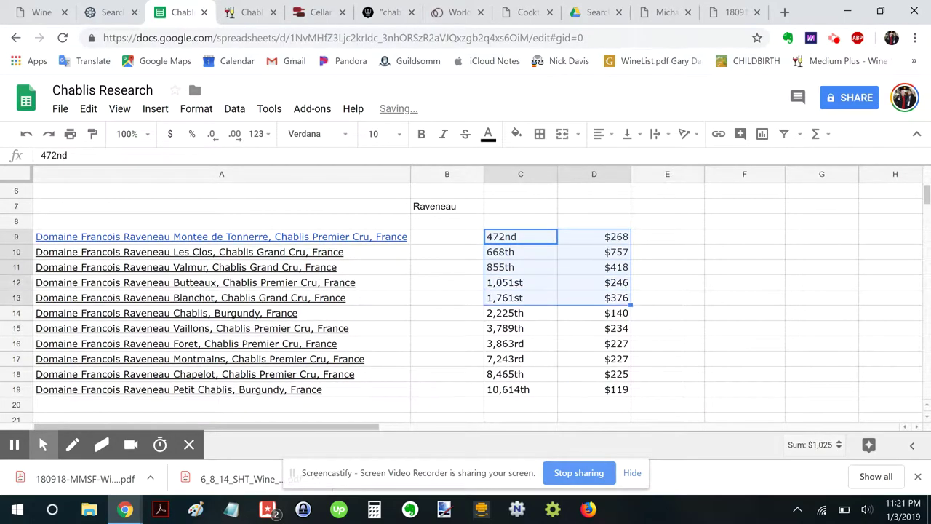
key("shift+Down")
key("ctrl+x")
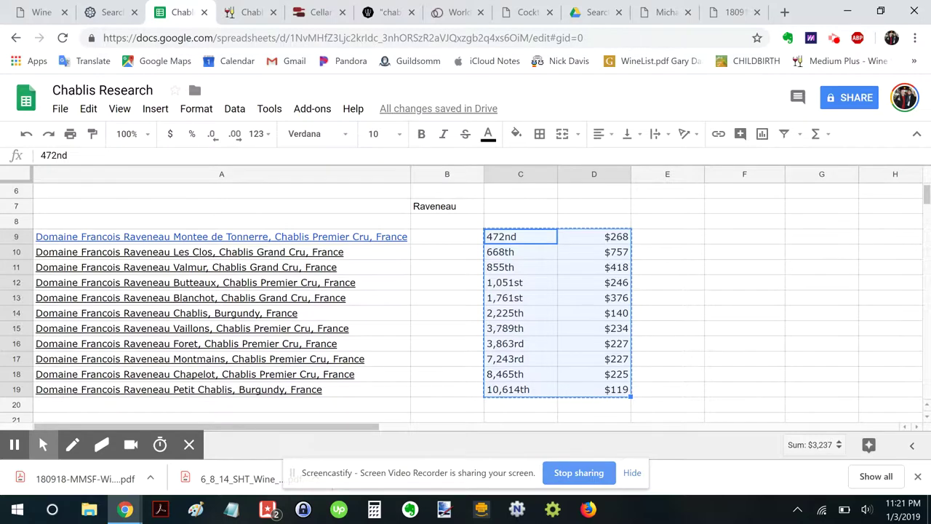
key("Left")
key("ctrl+v")
Clear the Raveneau label from cell B7.
key("Up")
key("Up")
key("Delete")
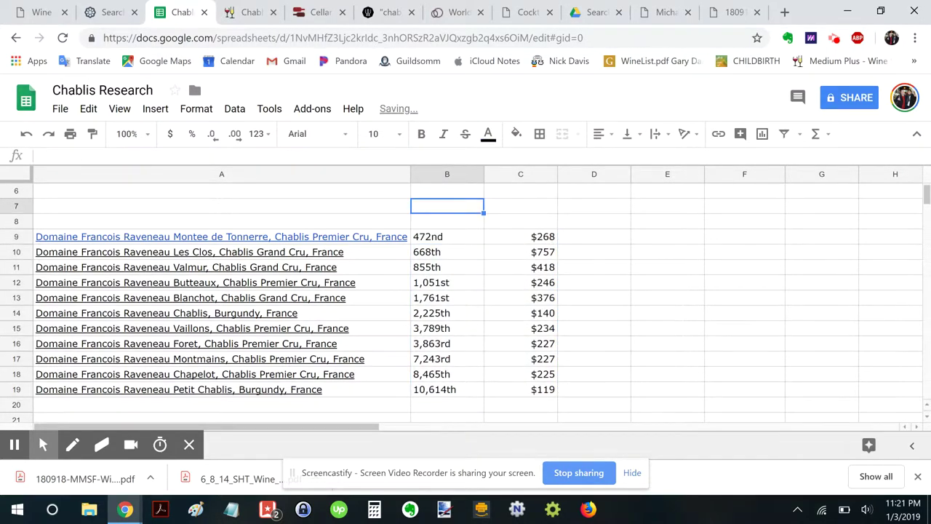
Delete the blank rows 6 to 8 between the comparison table and the wine list.
key("Left")
key("Up")
key("Up")
key("Up")
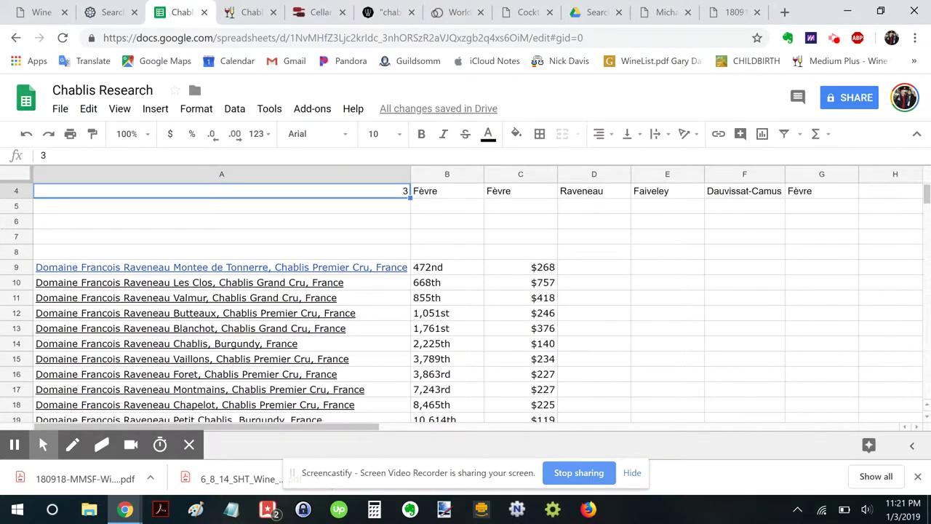
key("Down")
key("Down")
key("shift+space")
left_click(22, 248, "shift")
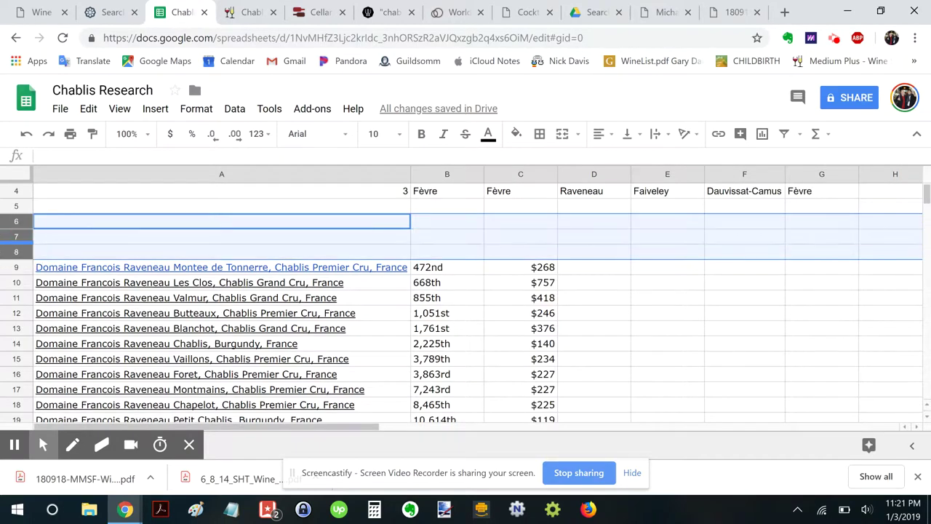
left_click_drag(22, 249, 25, 391)
scroll(437, 291, "up", 6)
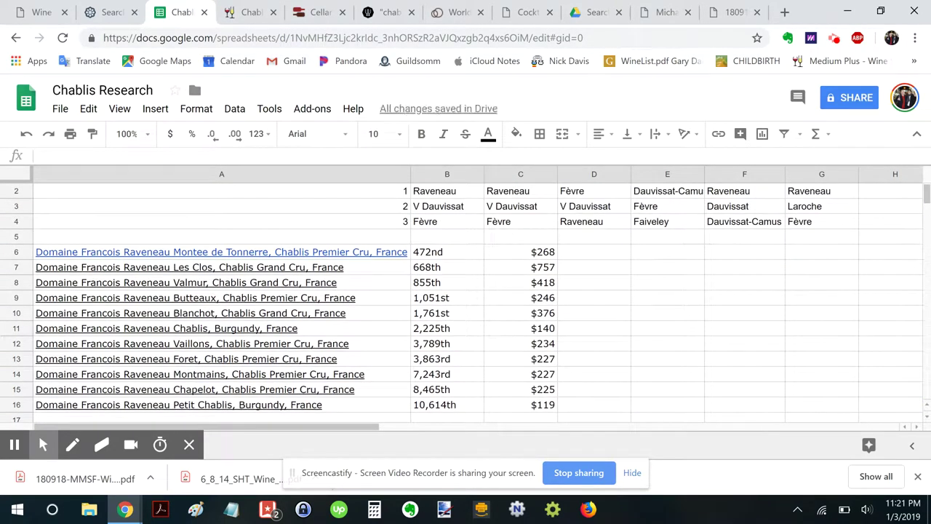
scroll(291, 291, "down", 2)
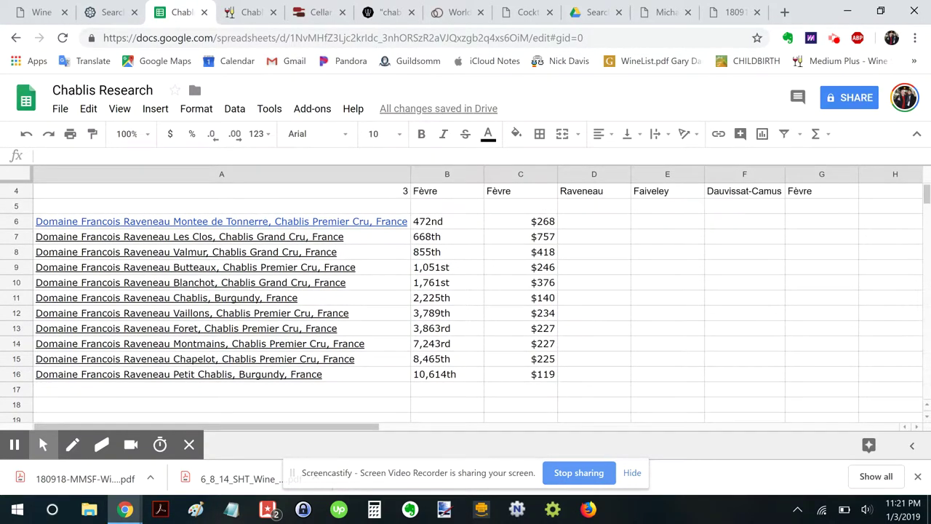
Enter 1, 2 and 3 in cells D6 to D8 beside the first three Raveneau wines.
left_click(604, 226)
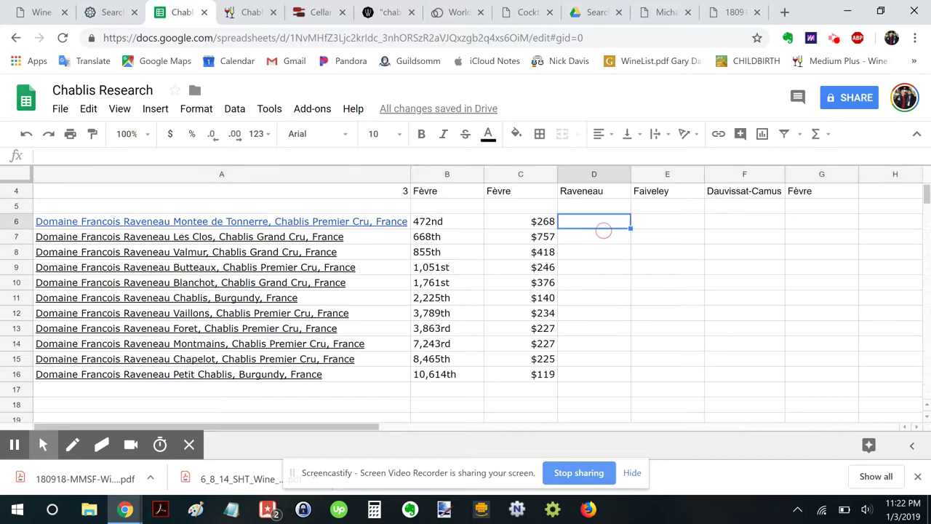
type("1")
key("Return")
type("2")
key("Return")
type("3")
Extend the number series in D6:D8 down to D16 so the wines are ranked 1 to 11.
key("Up")
key("Up")
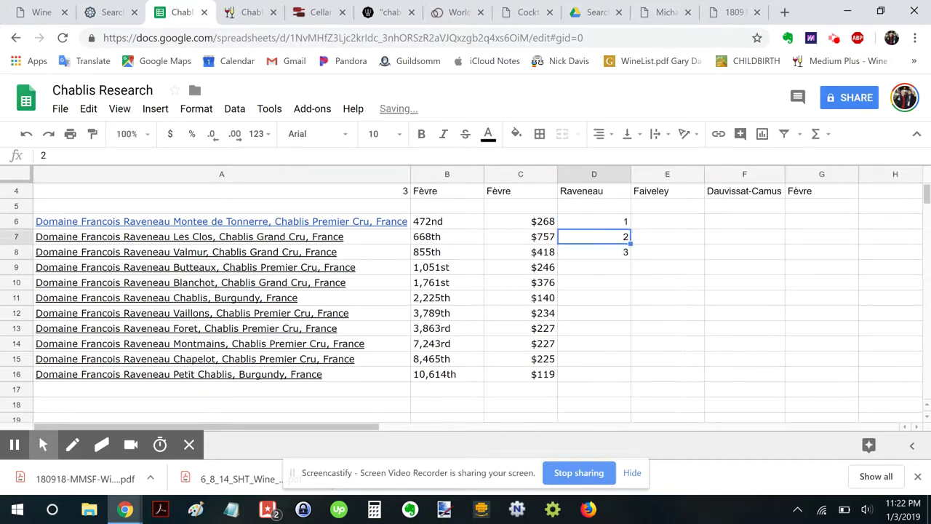
key("shift+Down")
key("shift+Down")
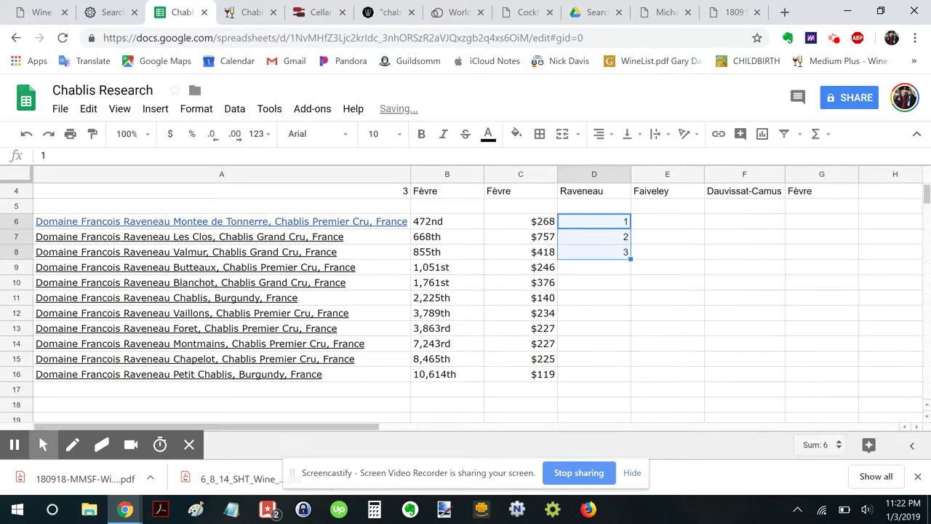
left_click_drag(630, 259, 614, 378)
scroll(613, 379, "up", 1)
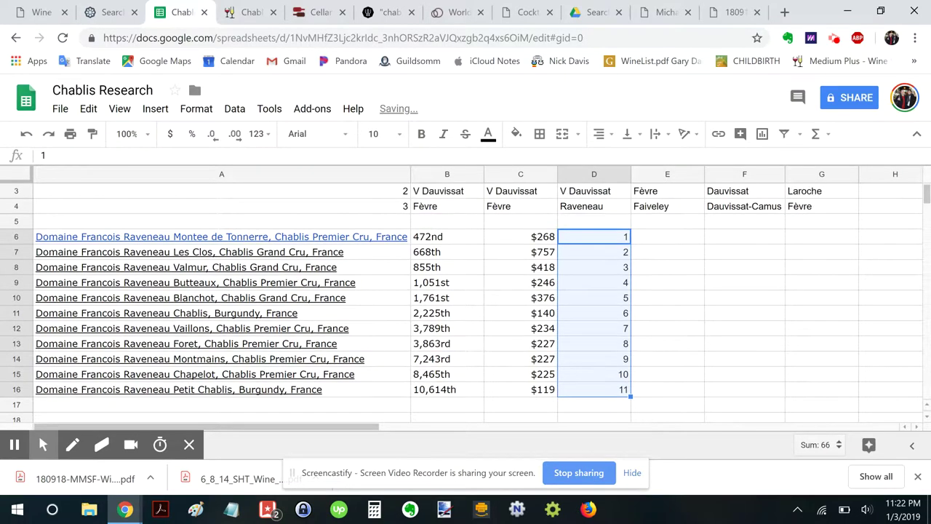
scroll(411, 291, "up", 1)
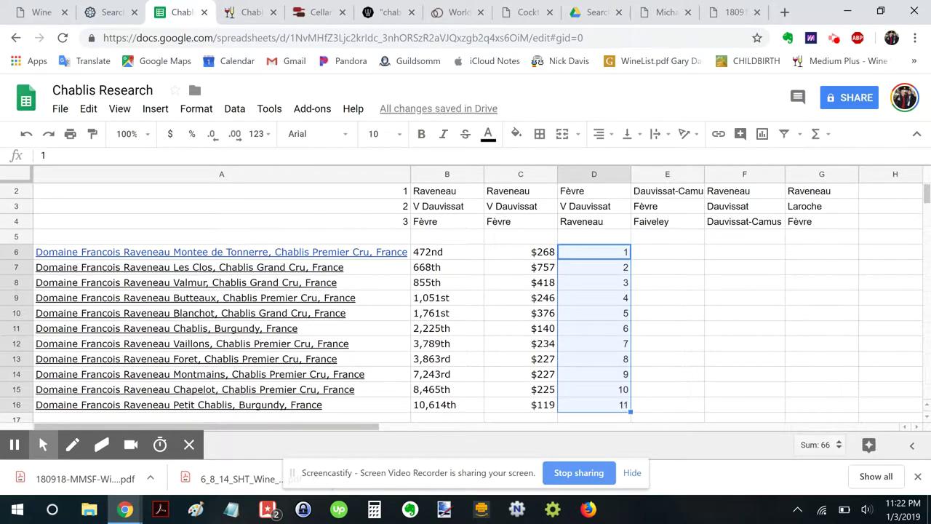
Insert one row above the blank row 5 and enter the heading wine-searcher in D6 over the rankings.
left_click(16, 236)
right_click(16, 236)
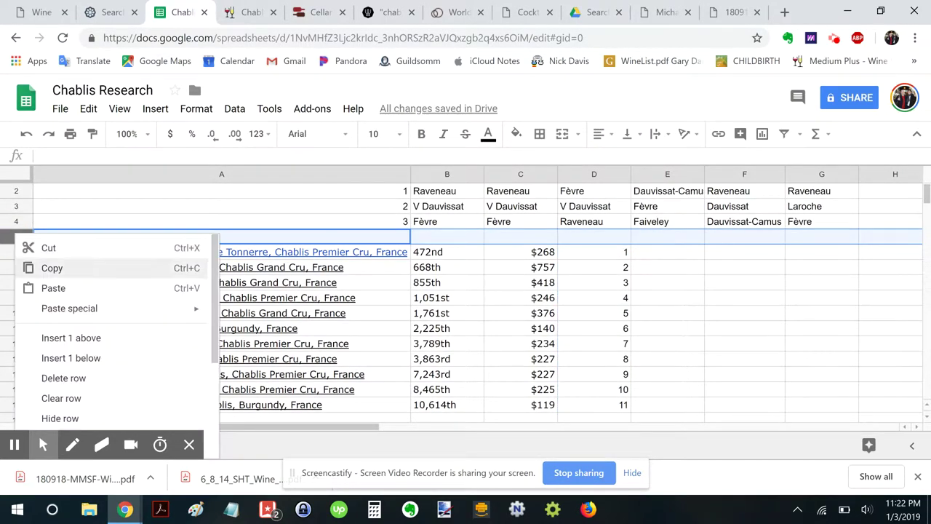
left_click(62, 337)
left_click(594, 251)
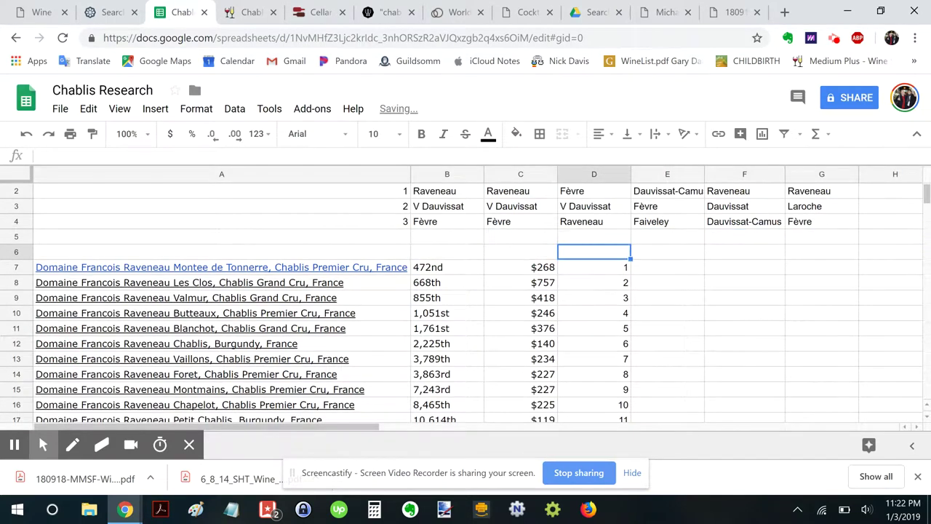
type("wine-searcher")
key("Return")
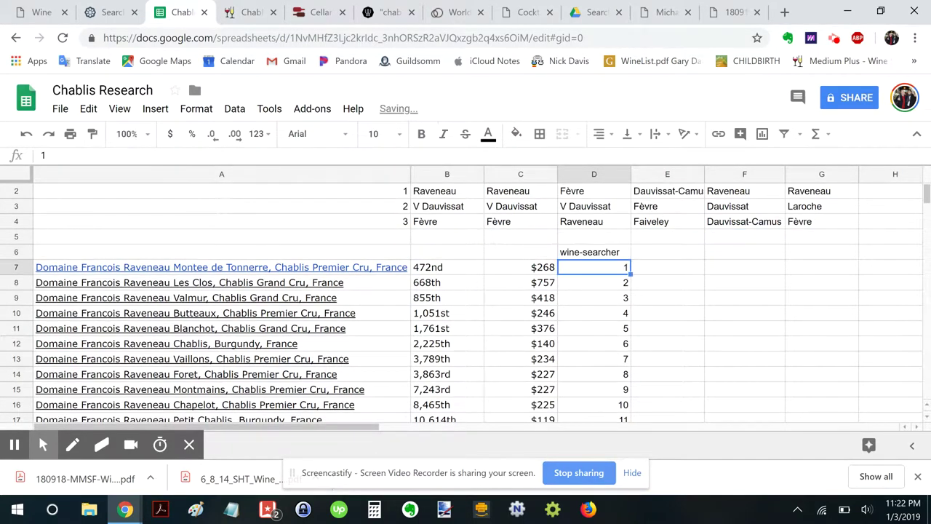
key("Right")
key("Down")
key("Down")
key("Down")
scroll(415, 305, "down", 1)
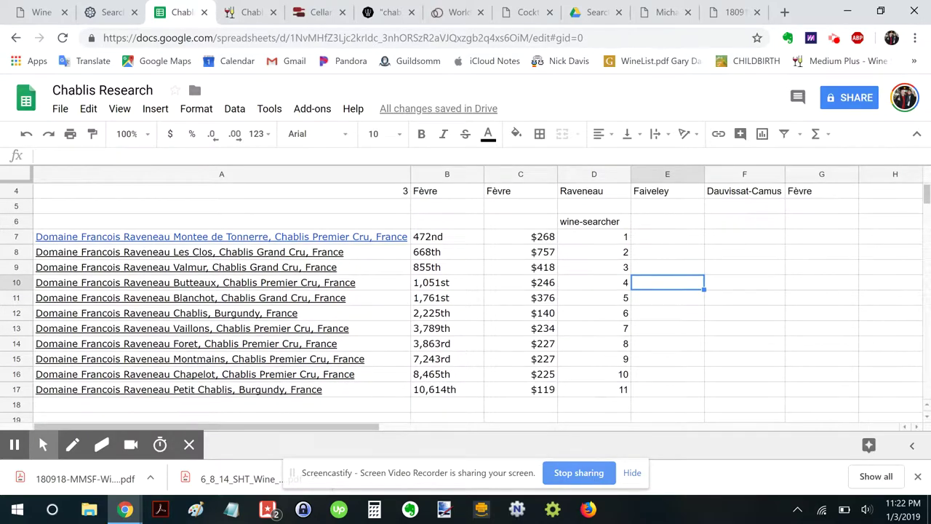
Return to the Wine-Searcher browser window and open the CellarTracker home page in a new tab.
key("alt+Tab")
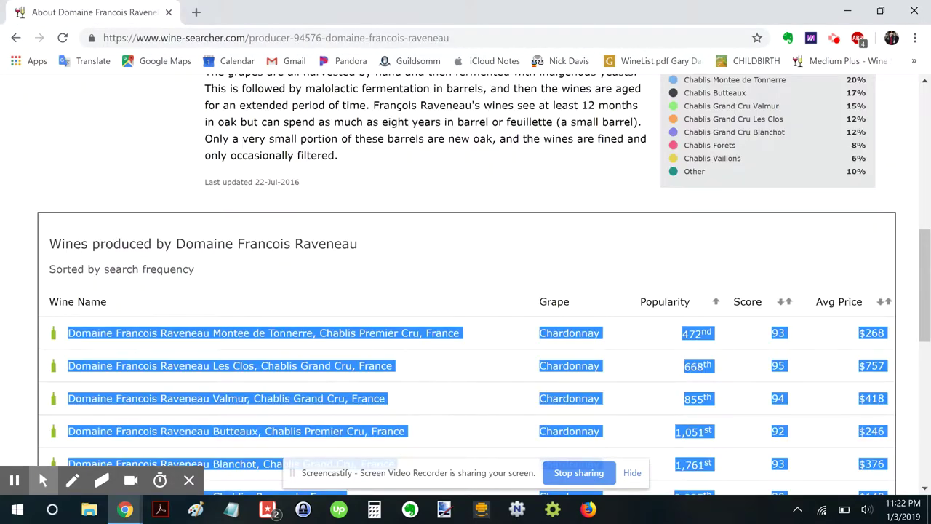
key("ctrl+l")
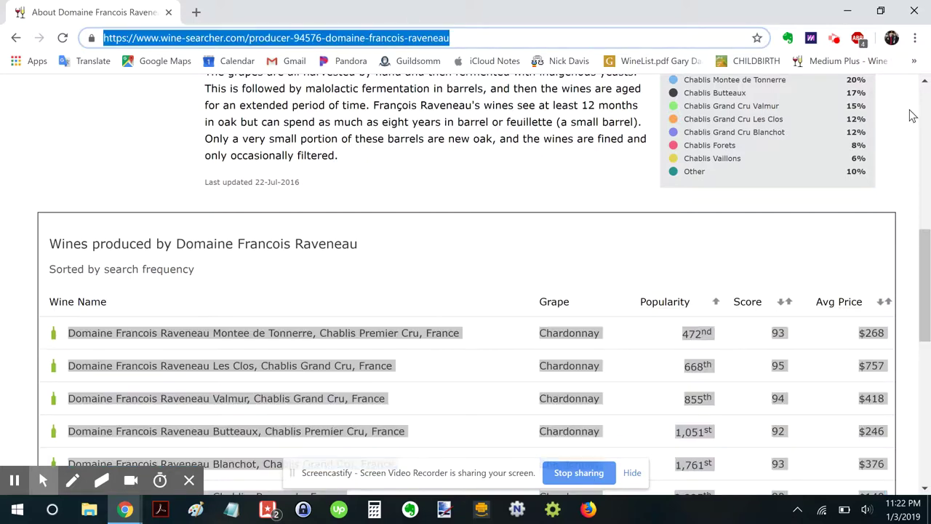
key("ctrl+t")
type("cel")
key("Return")
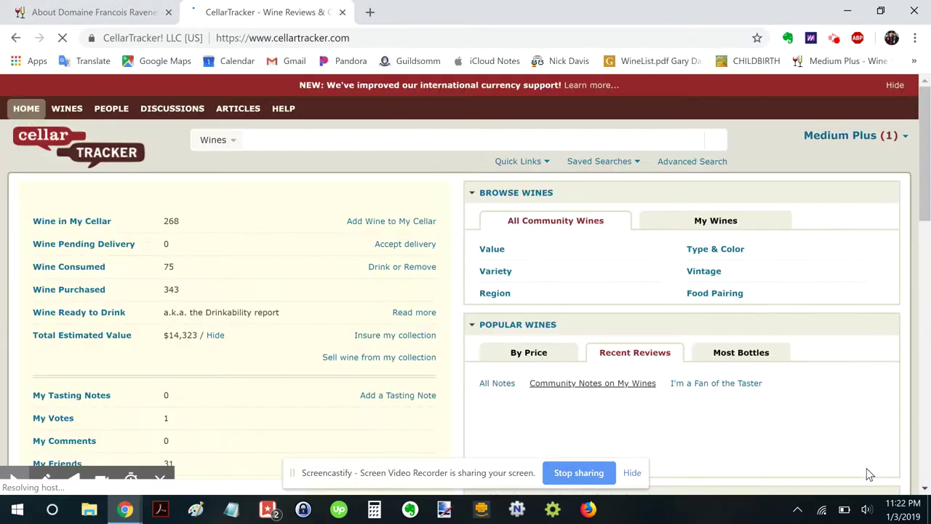
Look up raveneau in CellarTracker's wine search and go through the first three suggested wines.
type("raveneau")
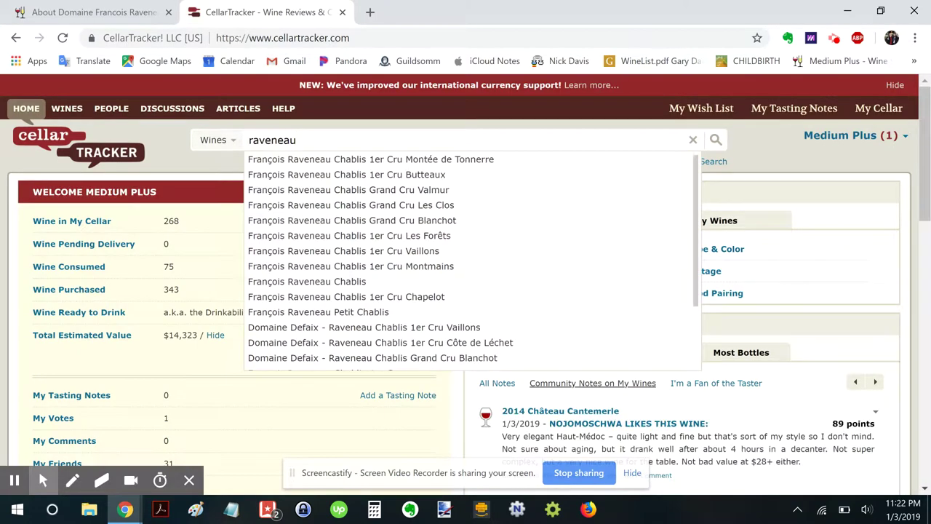
key("Down")
key("Down")
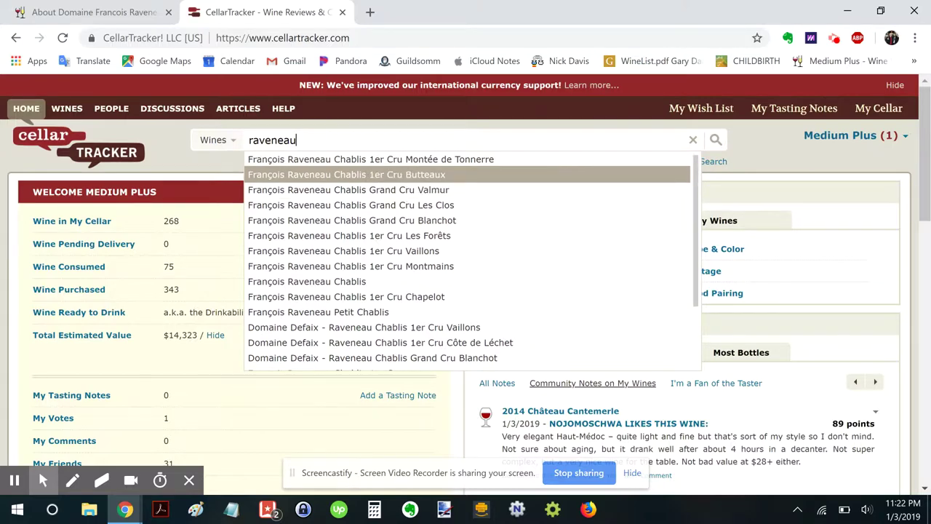
key("Down")
Switch to the Chablis Research spreadsheet and enter CellarTracker rank 1 for Montee de Tonnerre in E7.
key("alt+Tab")
key("Up")
key("Up")
key("Up")
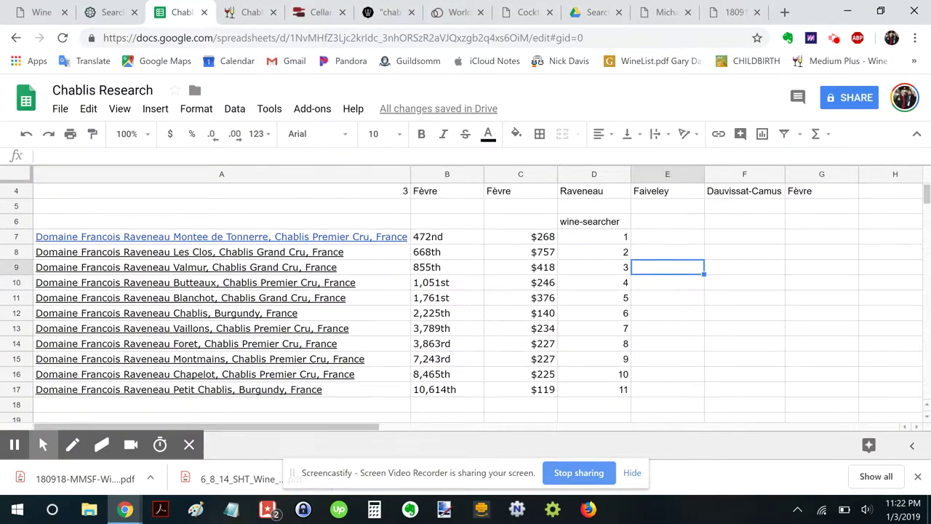
type("1")
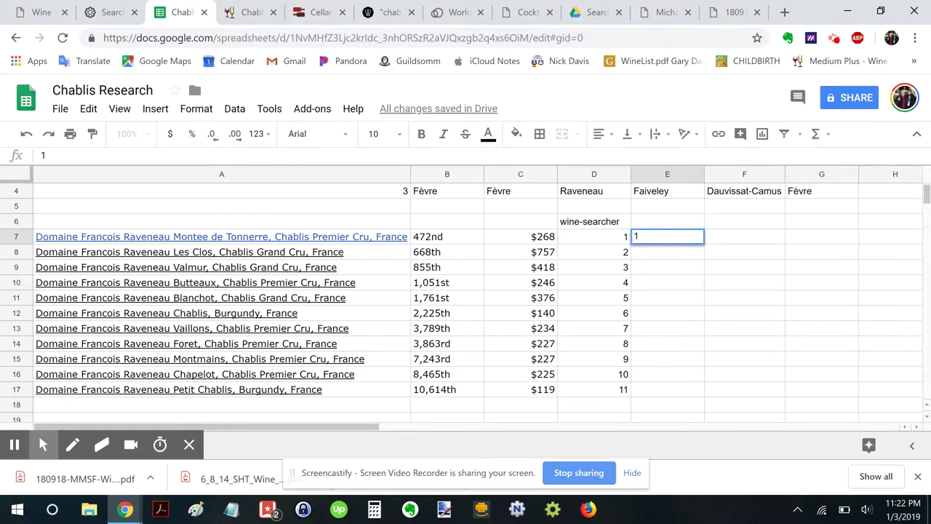
key("Return")
Enter CellarTracker rank 2 for Butteaux in E10 and rank 3 for Valmur in E9.
key("Down")
key("Down")
key("Down")
key("Up")
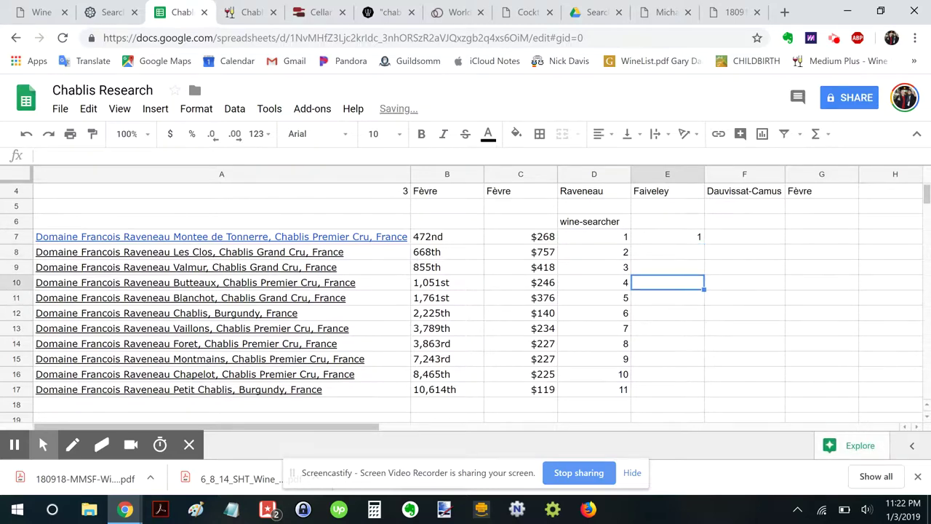
type("2")
key("Up")
type("3")
key("Return")
Check the fourth suggestion in CellarTracker's raveneau list and enter rank 4 for Les Clos in E8 of the spreadsheet.
key("alt+Tab")
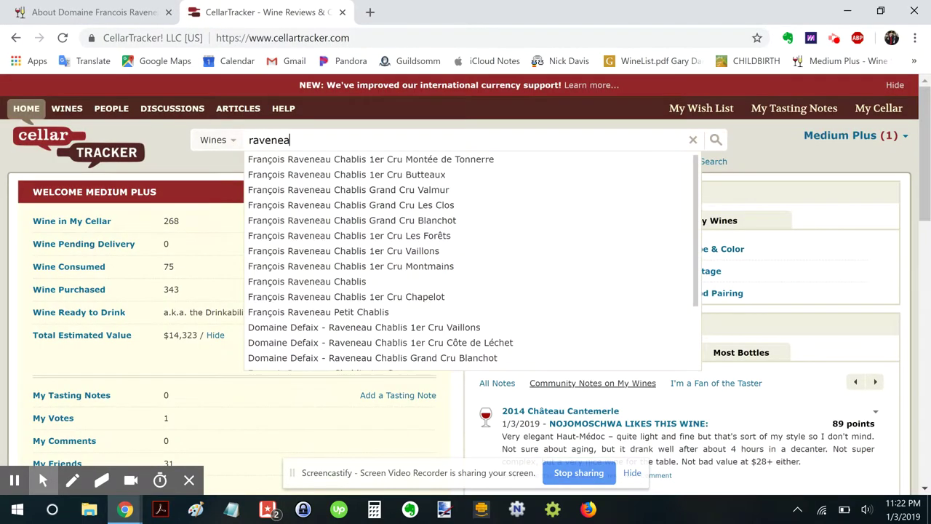
key("Down")
key("Down")
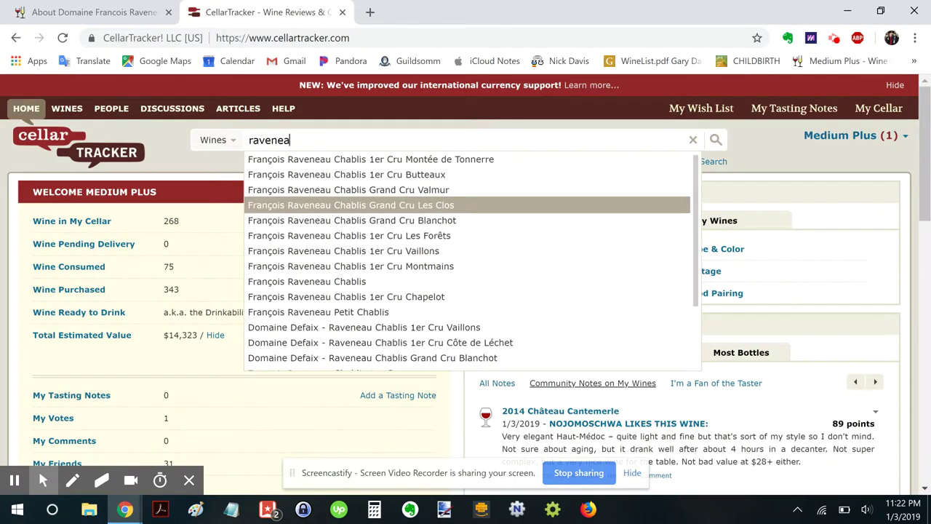
key("alt+Tab")
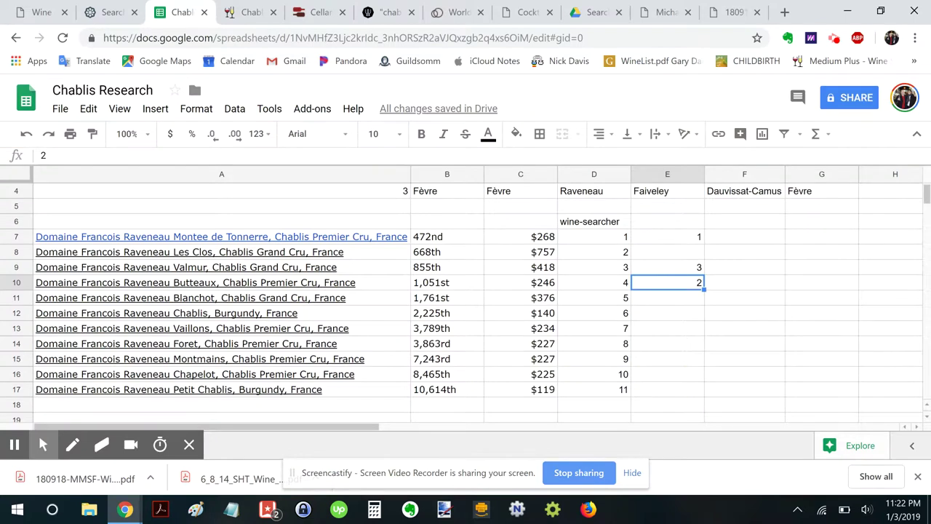
key("Down")
key("Down")
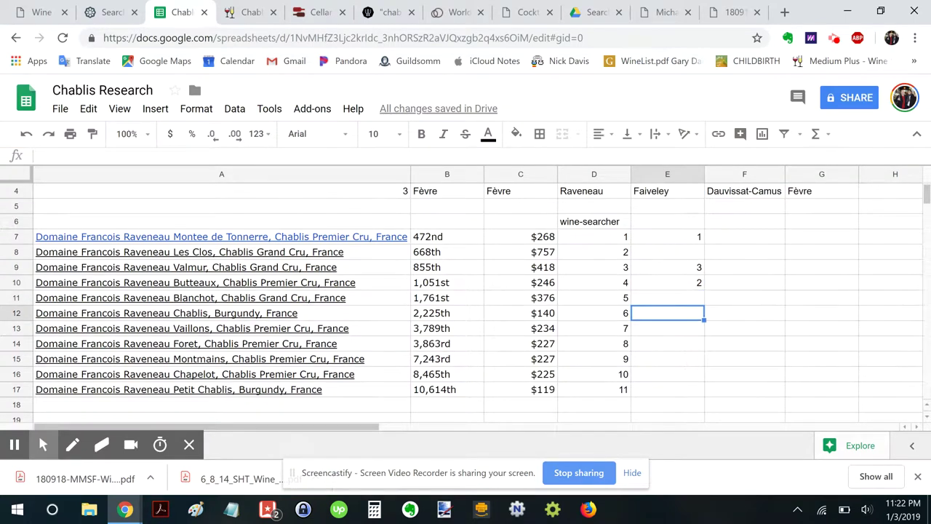
key("Up")
key("Up")
key("Up")
key("Up")
type("4")
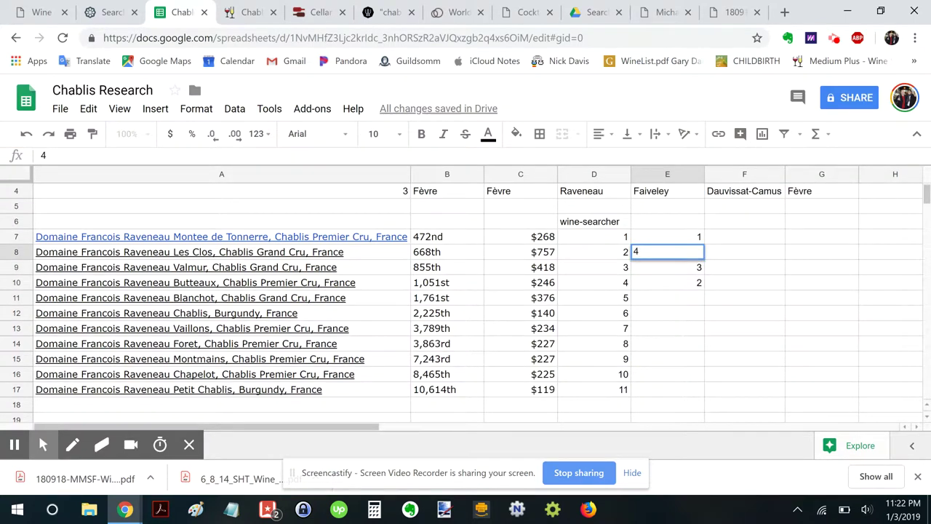
key("Return")
Enter CellarTracker rank 5 for Blanchot in E11 and rank 6 for Foret in E14.
key("Down")
key("Down")
type("5")
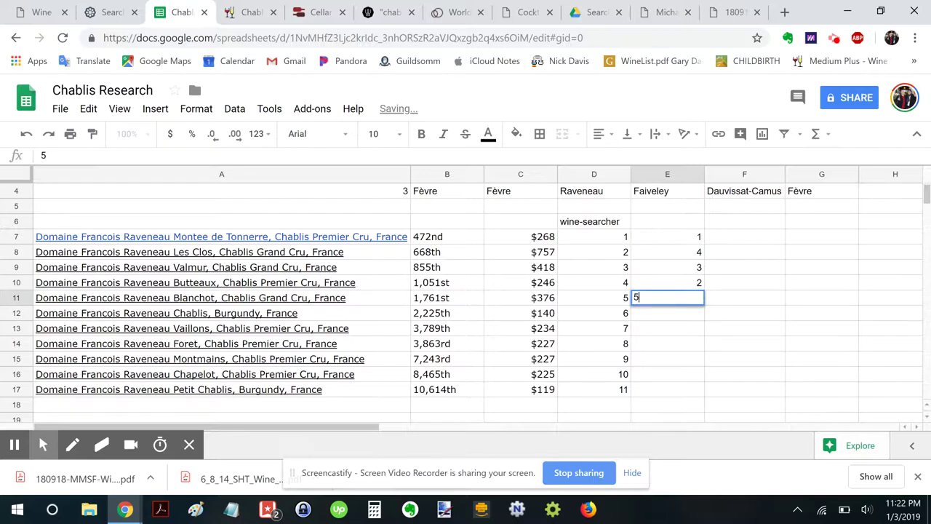
key("Return")
key("Down")
key("Down")
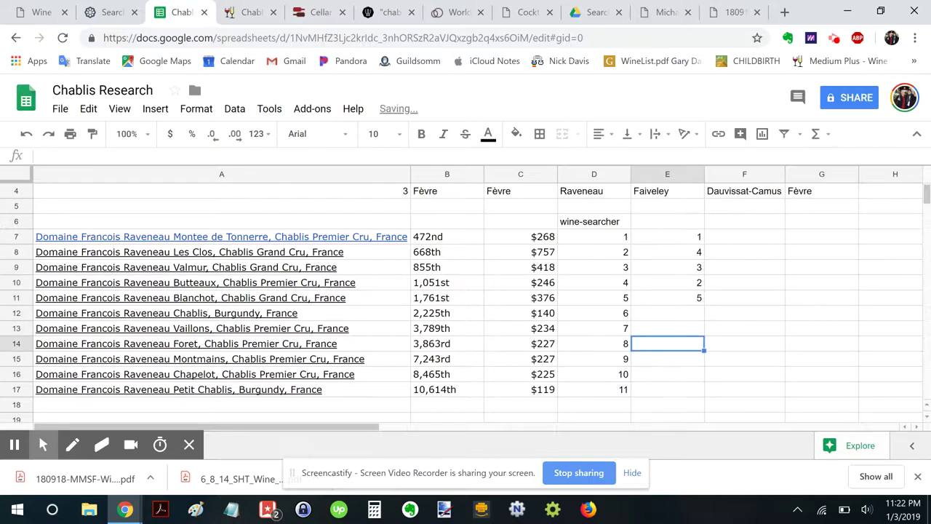
type("7")
key("BackSpace")
type("6")
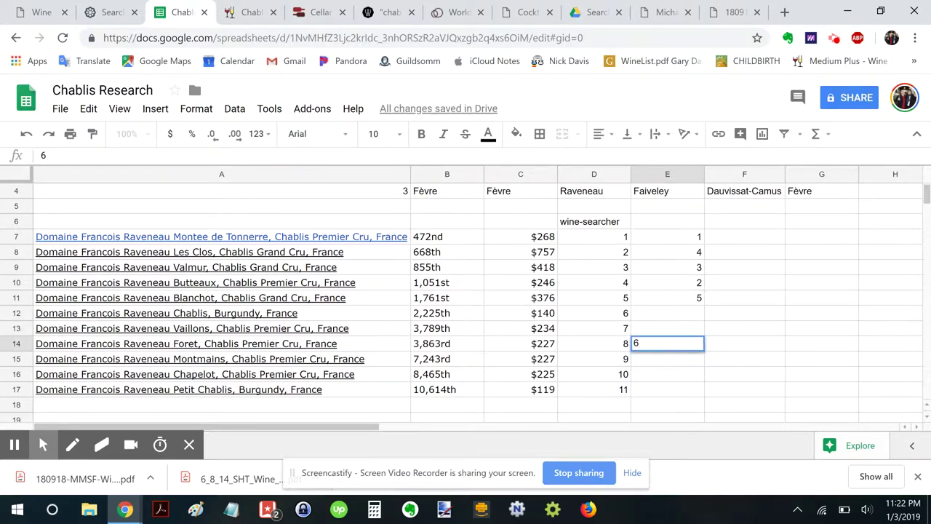
key("Up")
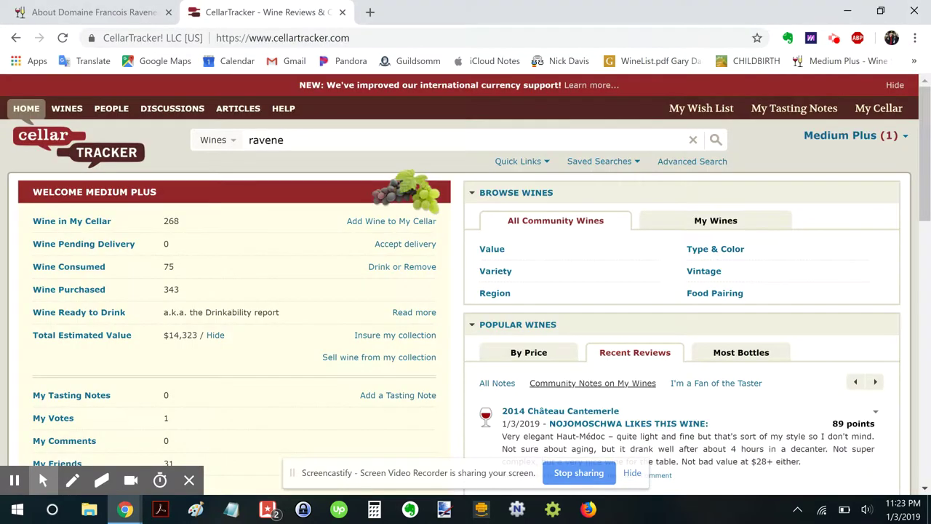
Check the next wines in CellarTracker's raveneau suggestions and enter rank 7 for Vaillons in E13 of the spreadsheet.
type("au")
key("Down")
key("Down")
key("Down")
key("Down")
key("Down")
key("Down")
key("Down")
key("Down")
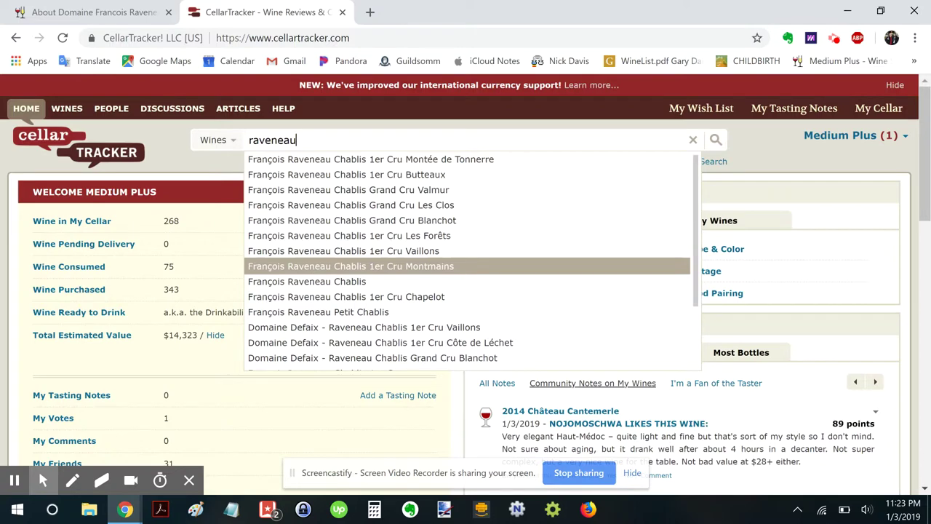
key("alt+Tab")
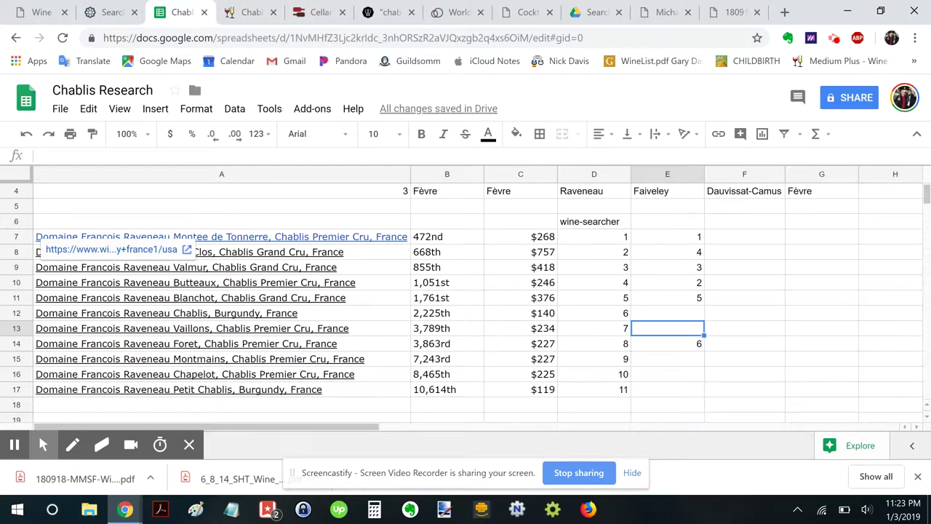
type("7")
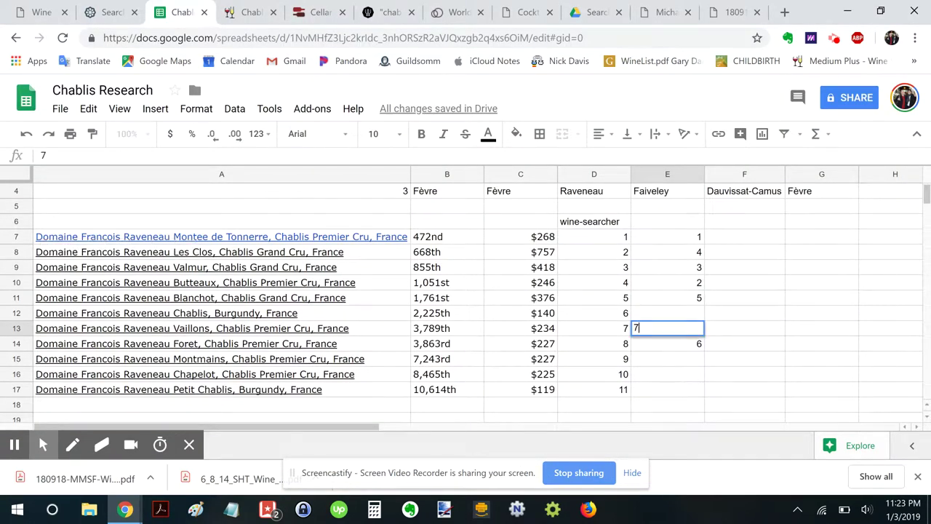
key("Down")
Enter CellarTracker rank 8 for Montmains in E15.
key("Down")
type("8")
key("Tab")
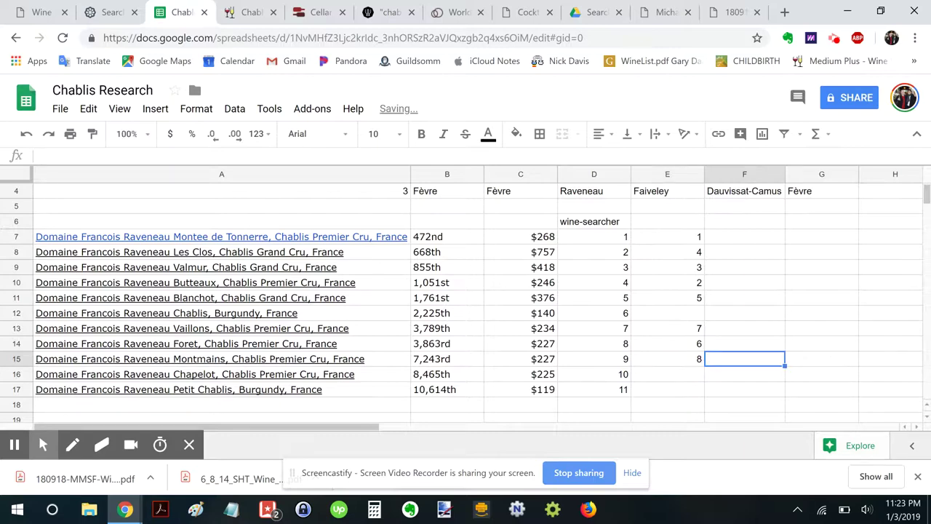
Check the ninth suggestion in CellarTracker and enter rank 9 for the basic Raveneau Chablis in E12 of the spreadsheet.
key("alt+Tab")
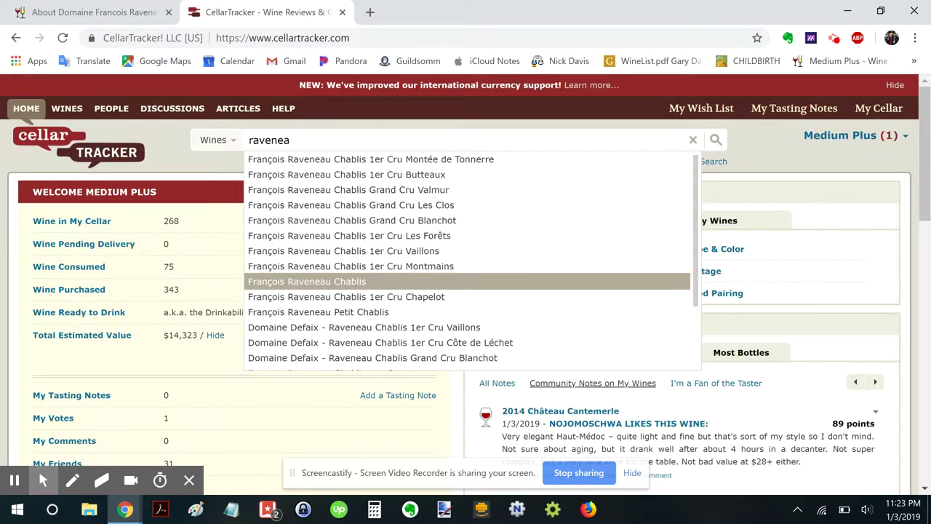
key("alt+Tab")
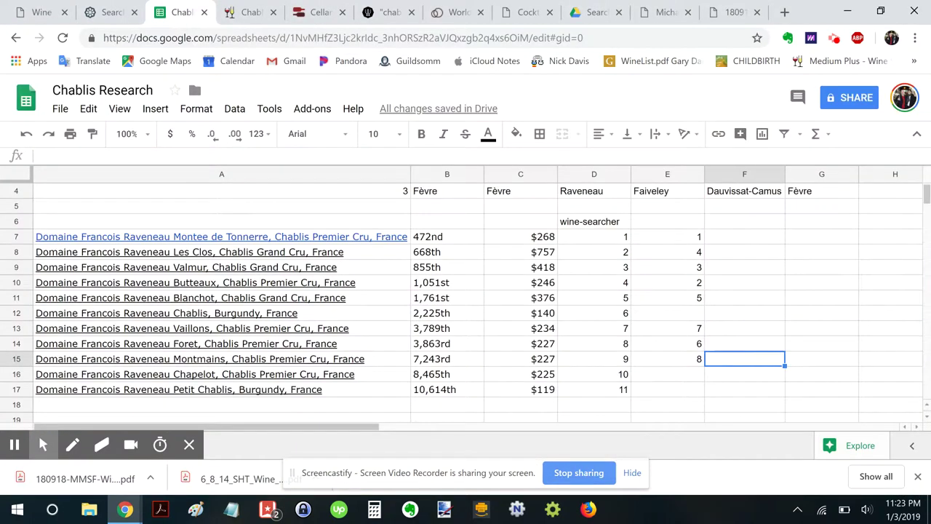
key("Left")
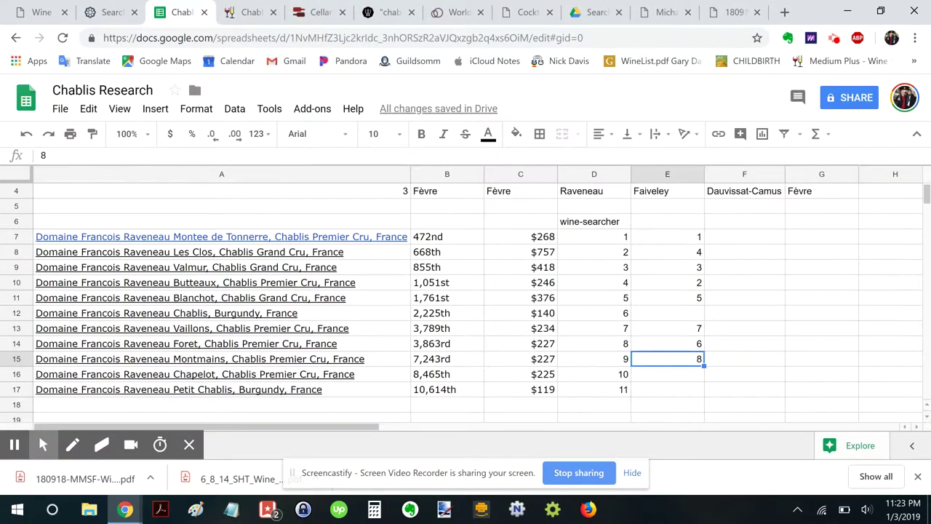
key("Up")
key("Up")
key("Up")
type("9")
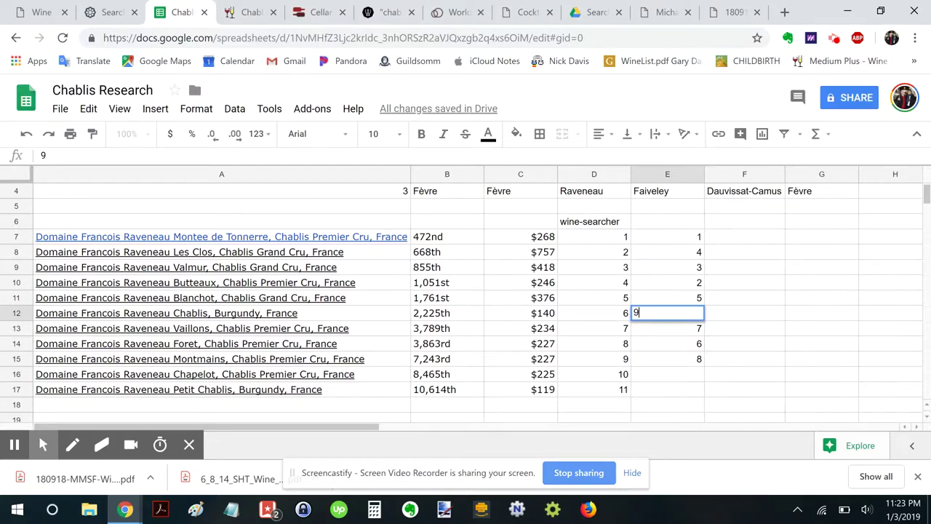
key("Return")
Enter CellarTracker rank 10 for Chapelot in E16.
key("Down")
key("Down")
key("Down")
type("10")
key("Return")
Check the wine after Chapelot in CellarTracker's suggestions and enter rank 11 for Petit Chablis in E17 of the spreadsheet.
key("alt+Tab")
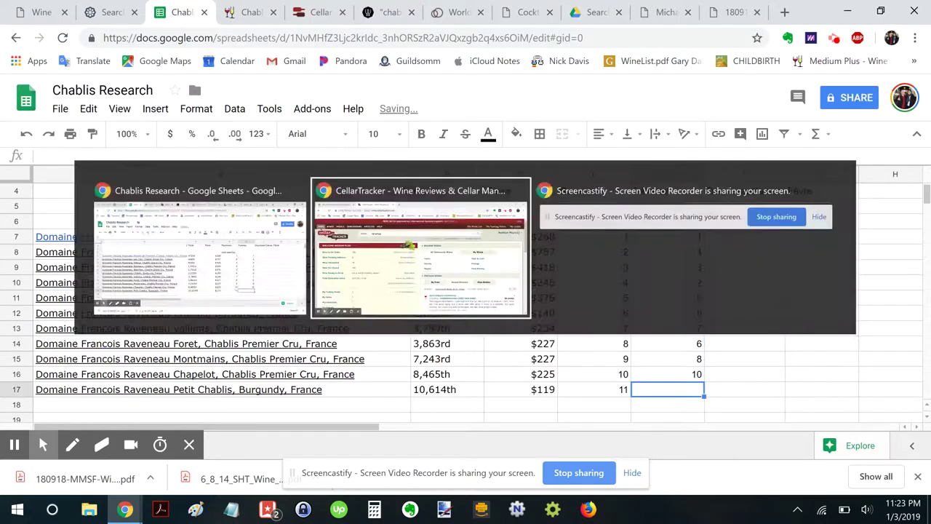
type("u")
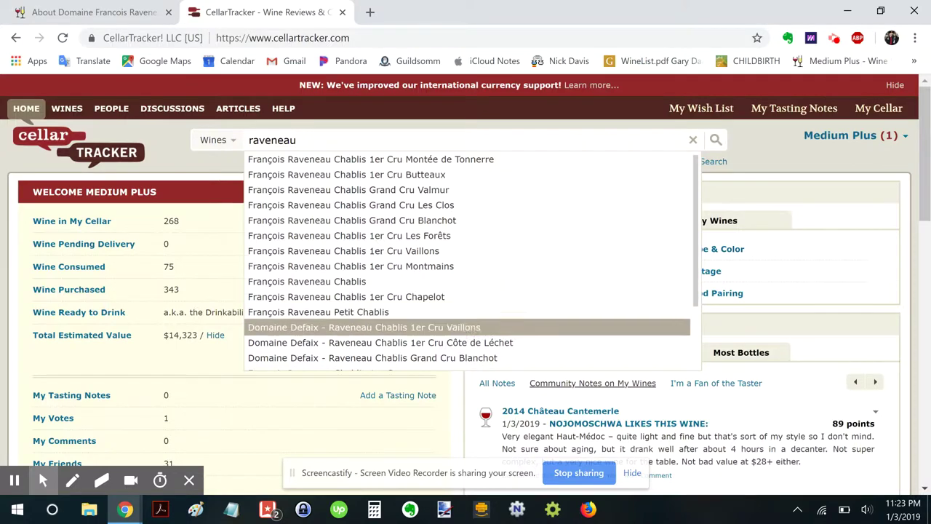
key("alt+Tab")
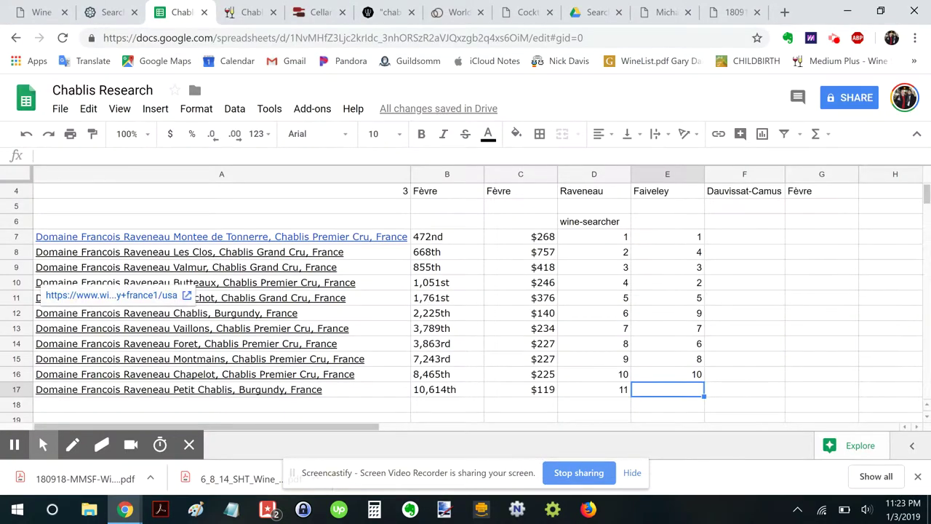
type("11")
key("Return")
Return to CellarTracker, refine the wine search to raveneau francois and examine the remaining suggestions at the end of the list.
key("alt+Tab")
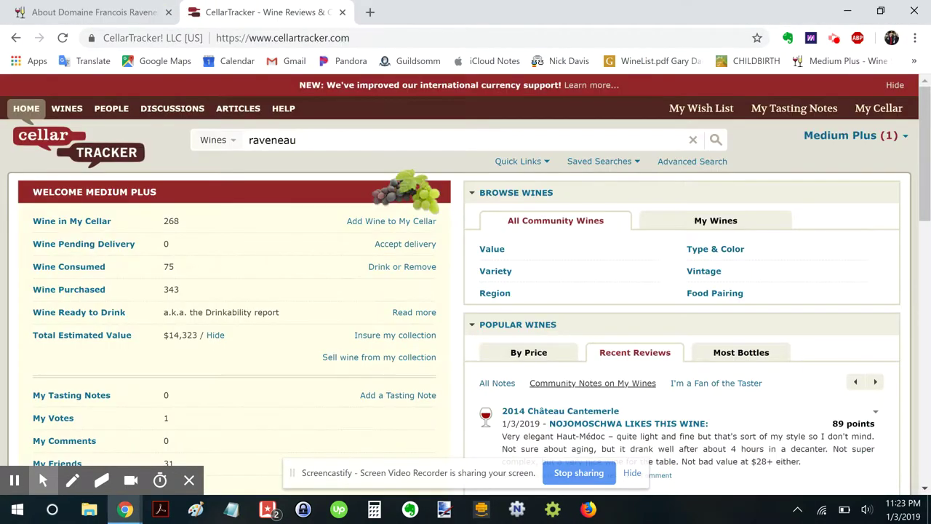
type("u")
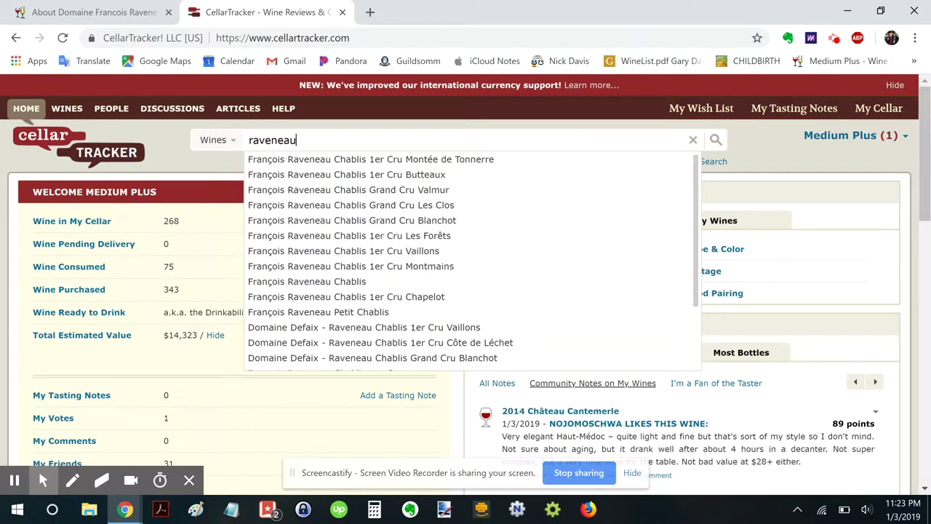
scroll(471, 261, "down", 1)
scroll(473, 262, "down", 2)
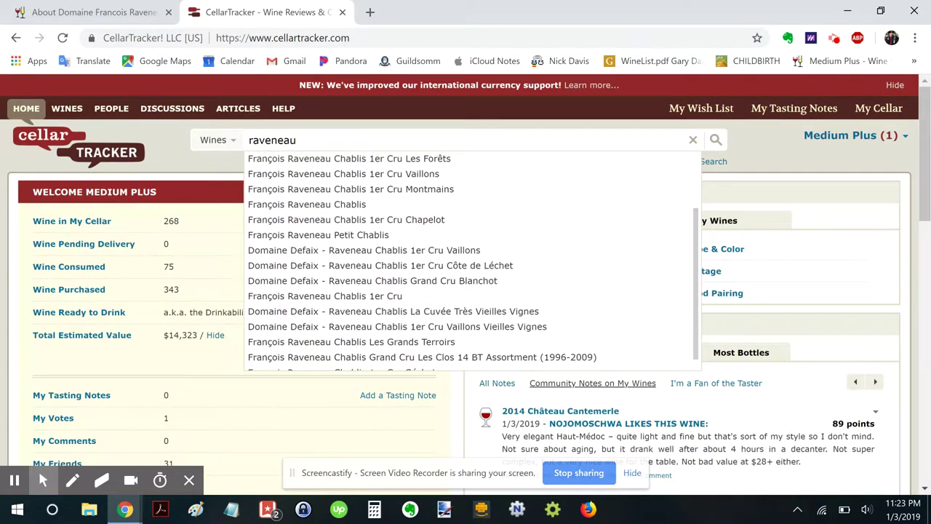
type("francois")
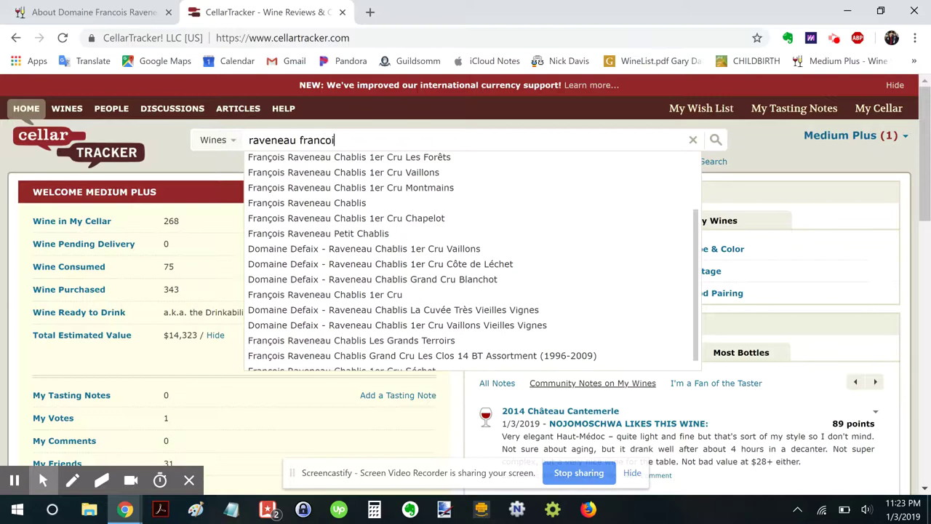
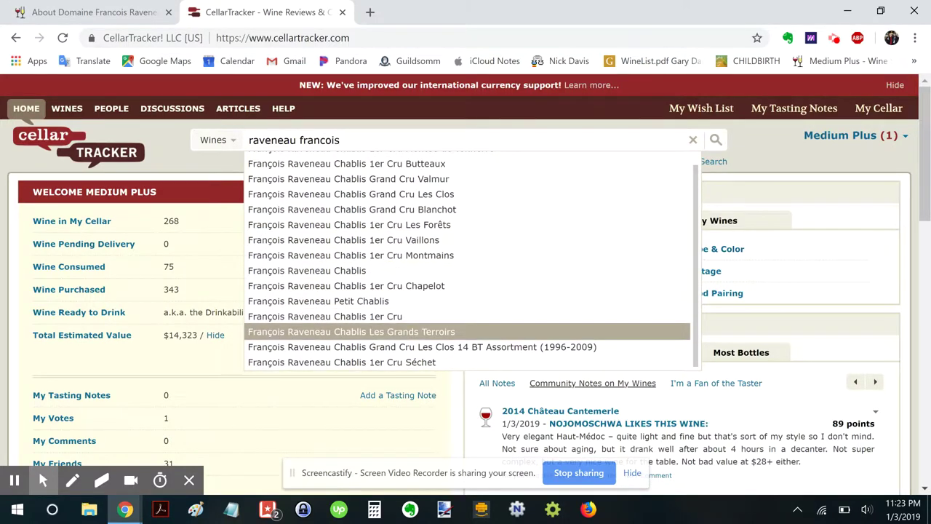
scroll(466, 301, "down", 1)
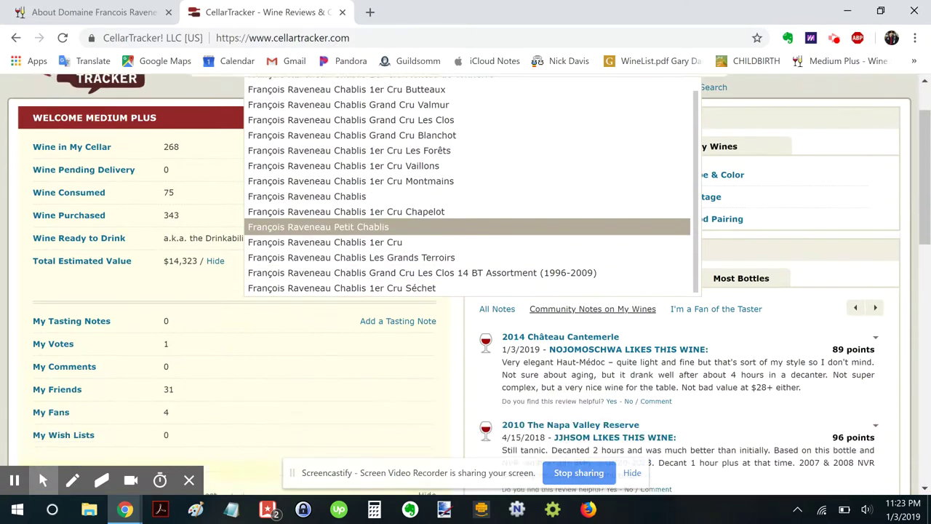
scroll(465, 255, "up", 2)
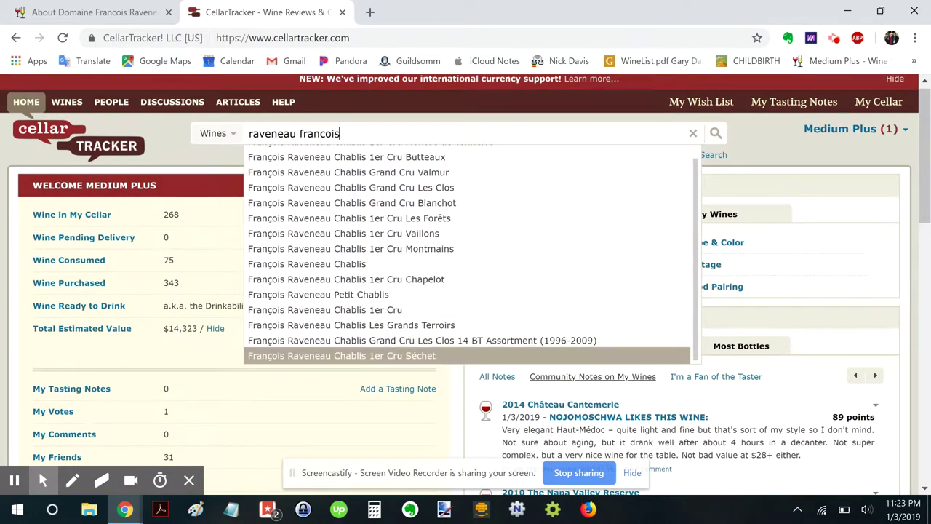
scroll(466, 347, "up", 1)
scroll(466, 347, "down", 1)
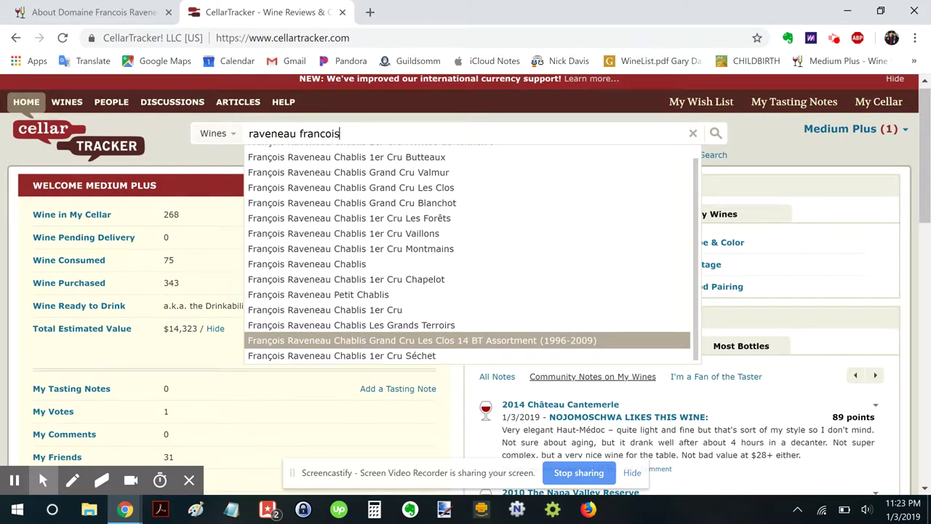
Open Google Images in a new browser tab.
key("ctrl+t")
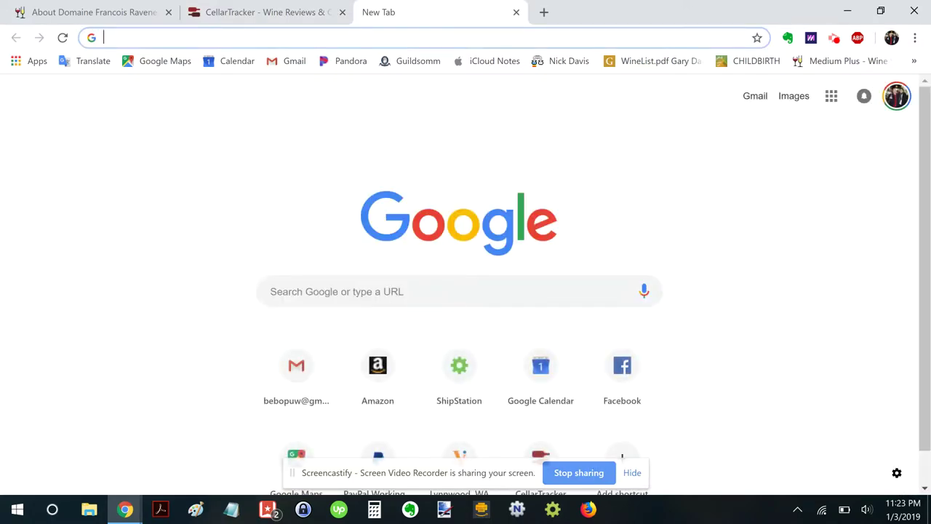
type("ins")
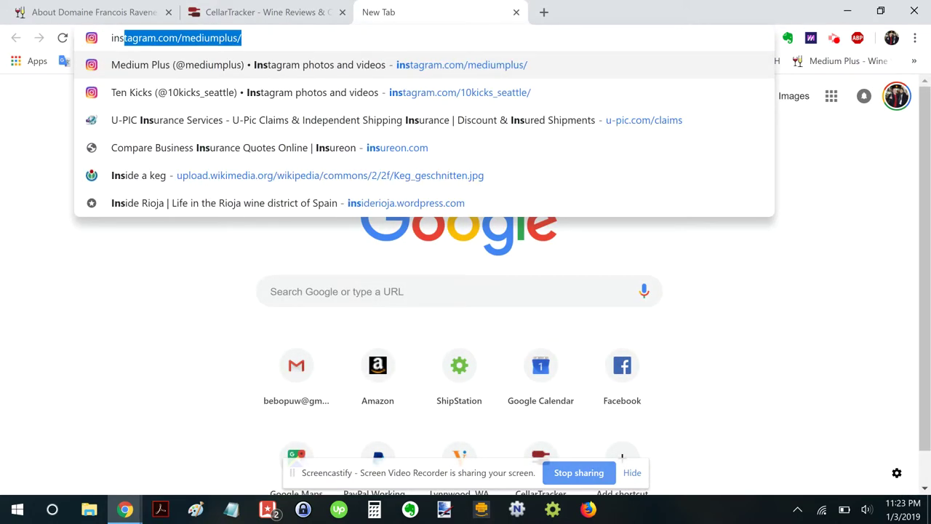
key("BackSpace")
key("BackSpace")
key("BackSpace")
type("imn")
key("BackSpace")
key("BackSpace")
key("BackSpace")
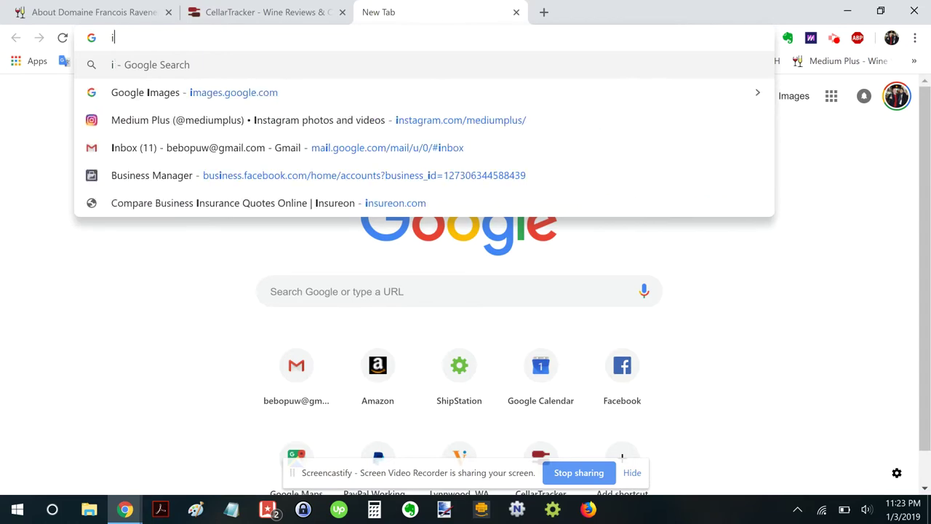
type("mages.google.com")
key("Return")
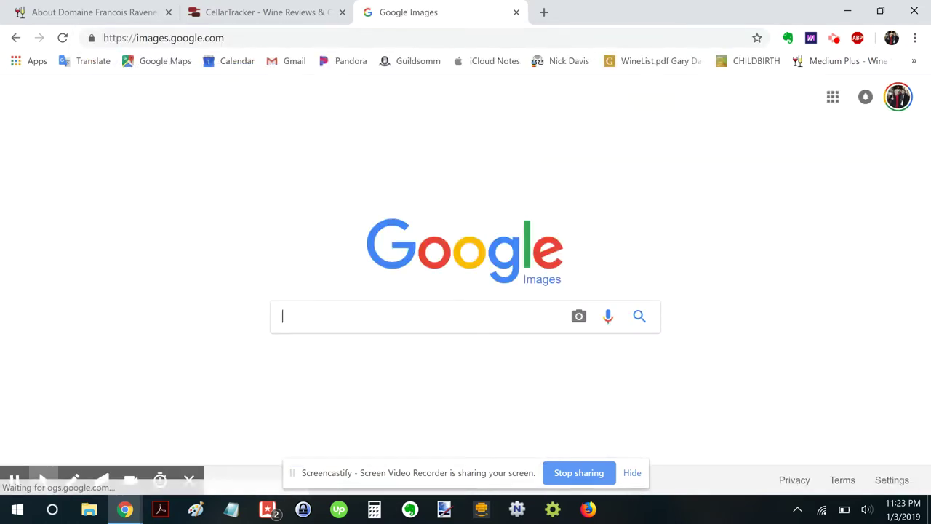
Search Google Images for raveneau sechet.
type("r")
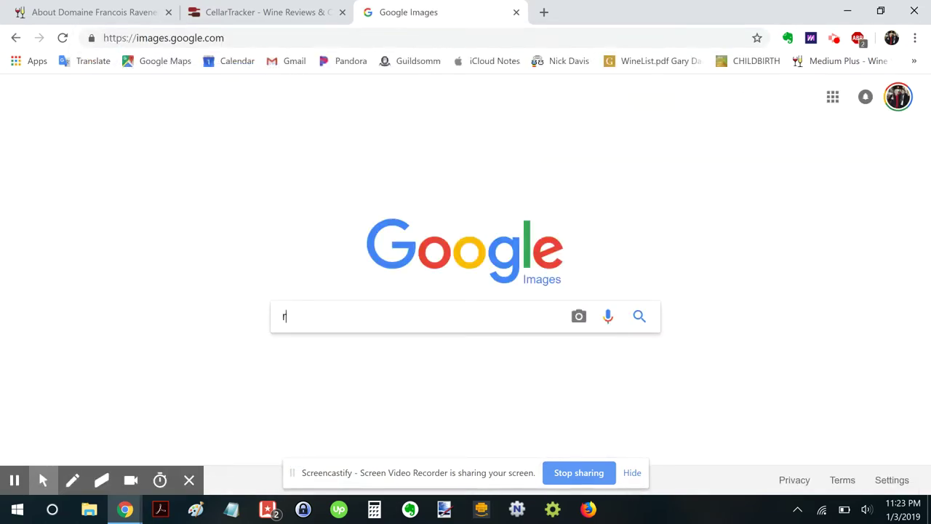
type("aveneau seche")
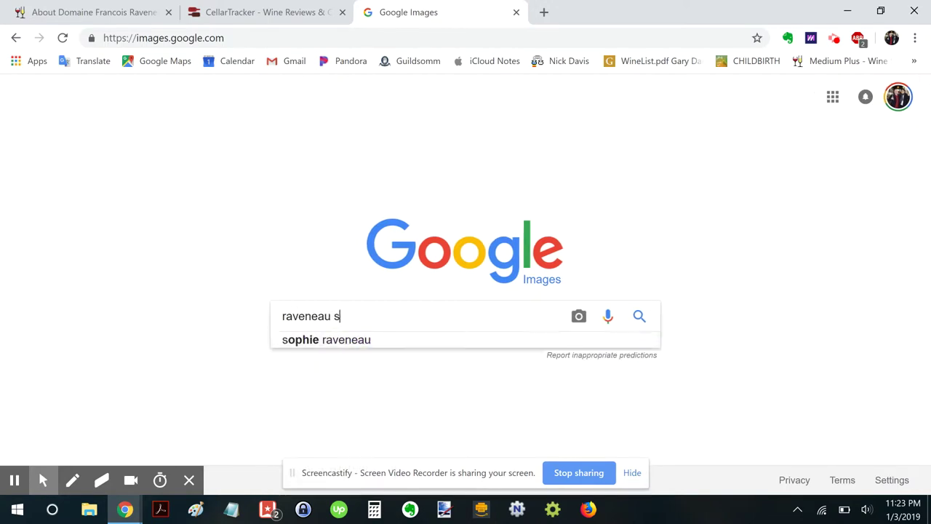
type("t")
key("Return")
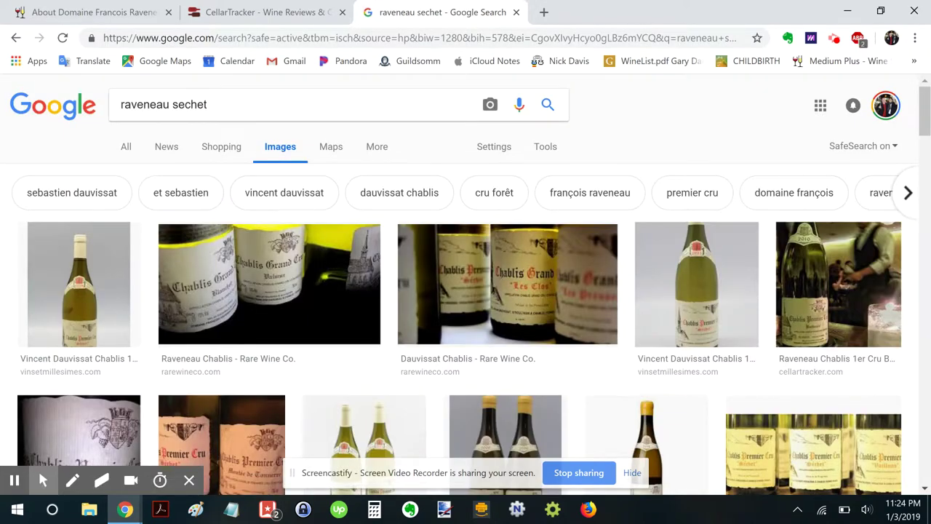
Examine the bottle photos in the image results, including an enlarged view of the Vivino Séchet label.
scroll(465, 287, "down", 3)
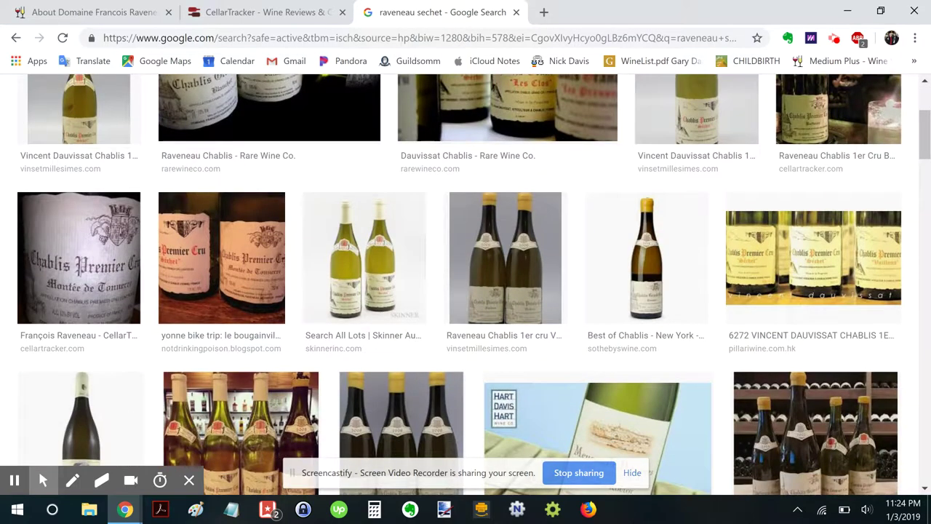
scroll(465, 284, "down", 4)
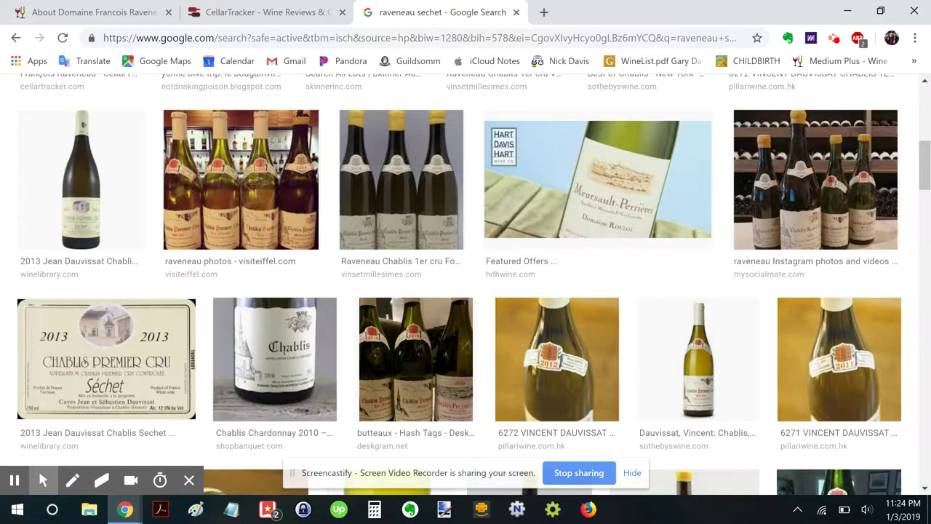
scroll(466, 284, "up", 4)
scroll(466, 283, "down", 10)
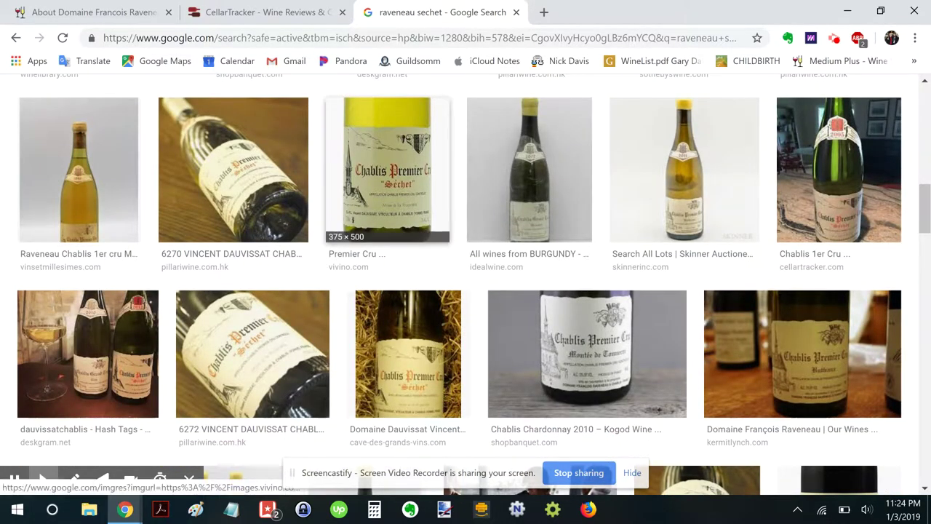
left_click(386, 176)
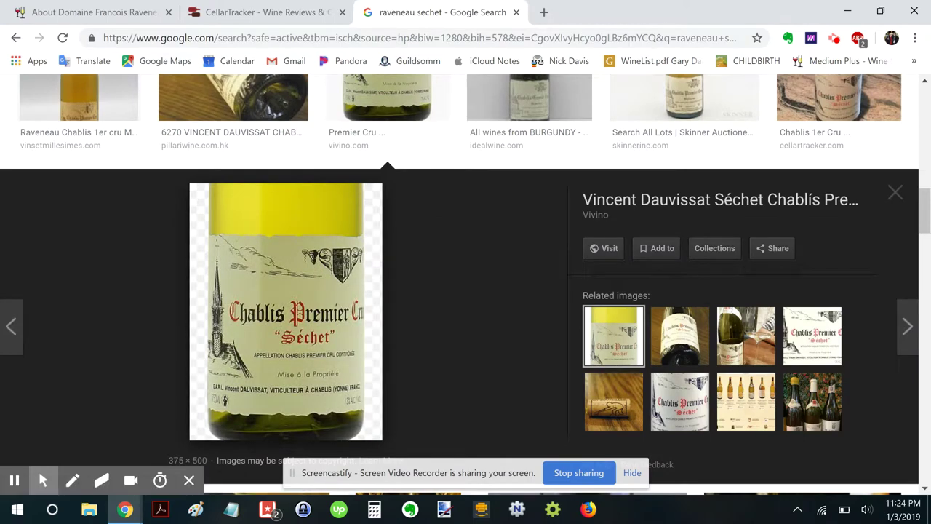
key("Escape")
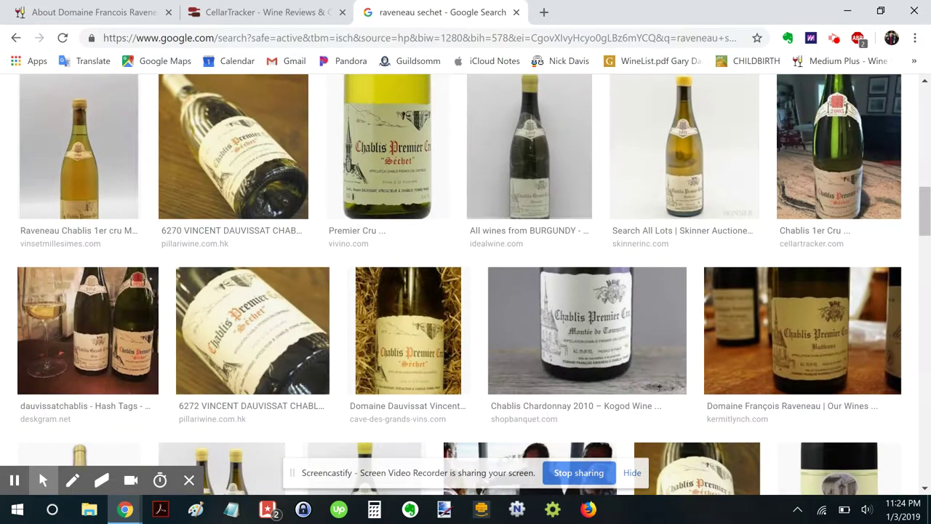
Return to the Chablis Research spreadsheet and bold Valmur's ranks in D9:E9.
left_click(311, 7)
key("alt+Tab")
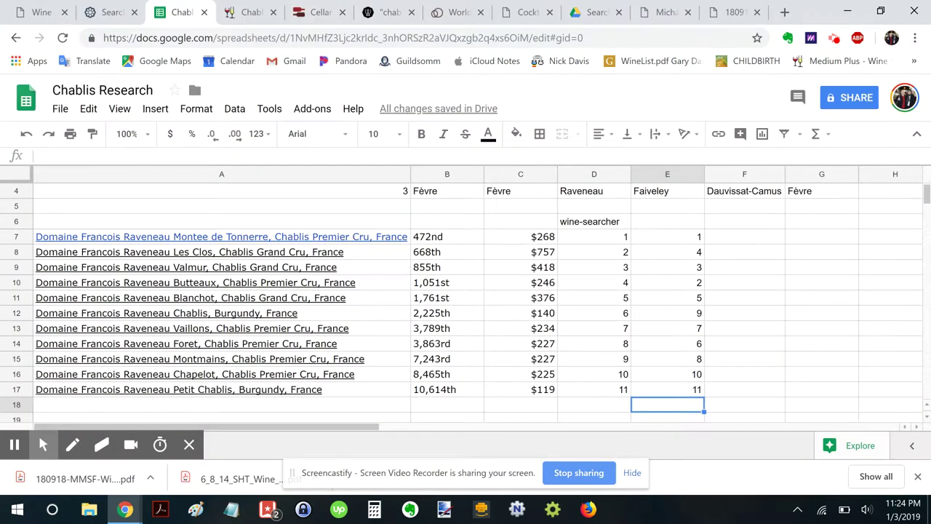
left_click(622, 237)
key("Left")
key("Right")
key("shift+Right")
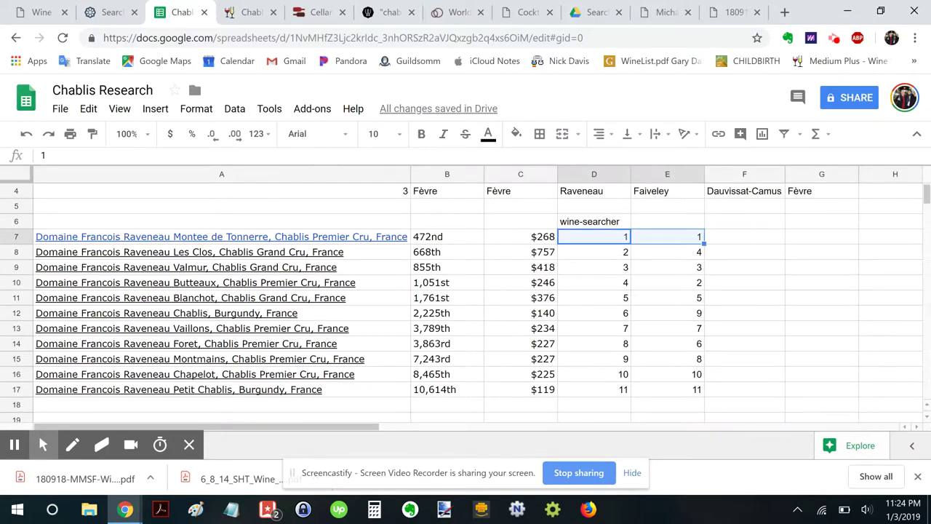
key("Down")
key("Down")
key("shift+Right")
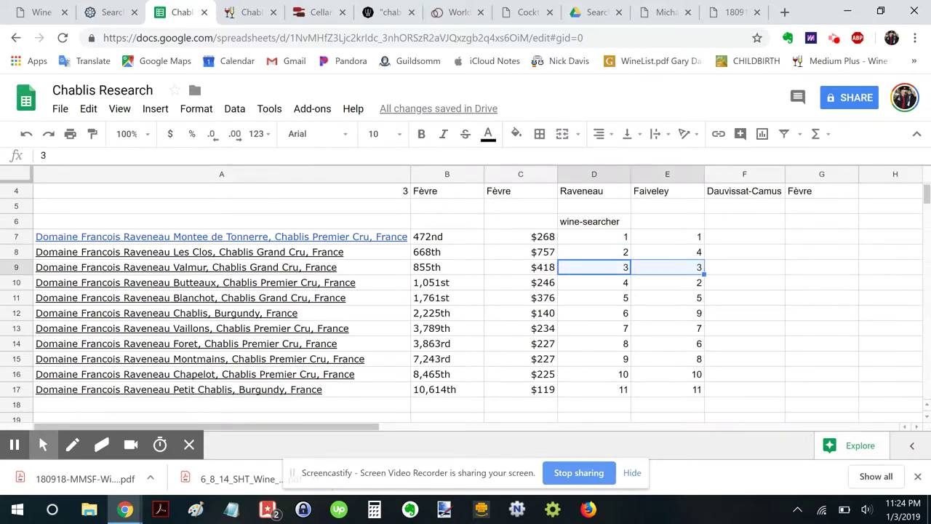
key("ctrl+b")
Bold the Montee de Tonnerre ranks in D7:E7 and the Les Clos through Butteaux ranks in D8:E10.
key("Up")
key("Up")
key("shift+Right")
key("ctrl+b")
key("Down")
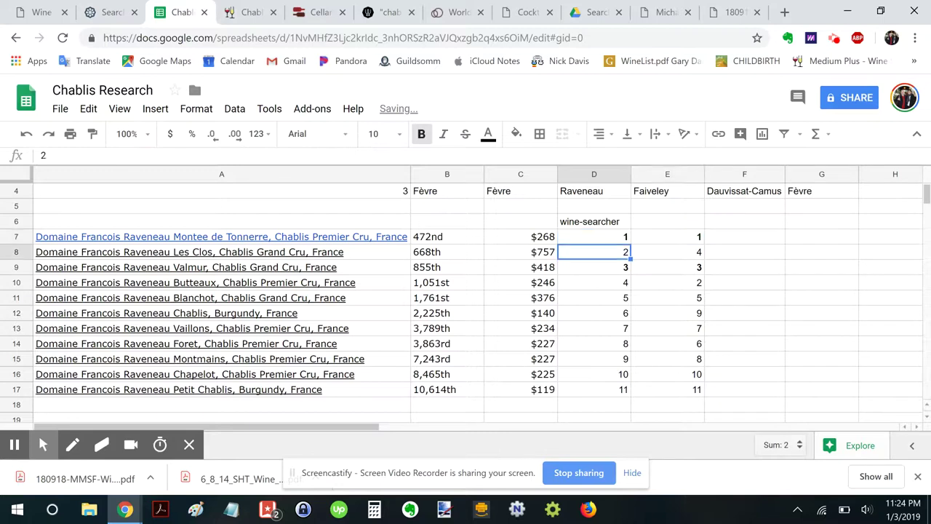
key("shift+Right")
key("shift+Down")
key("shift+Down")
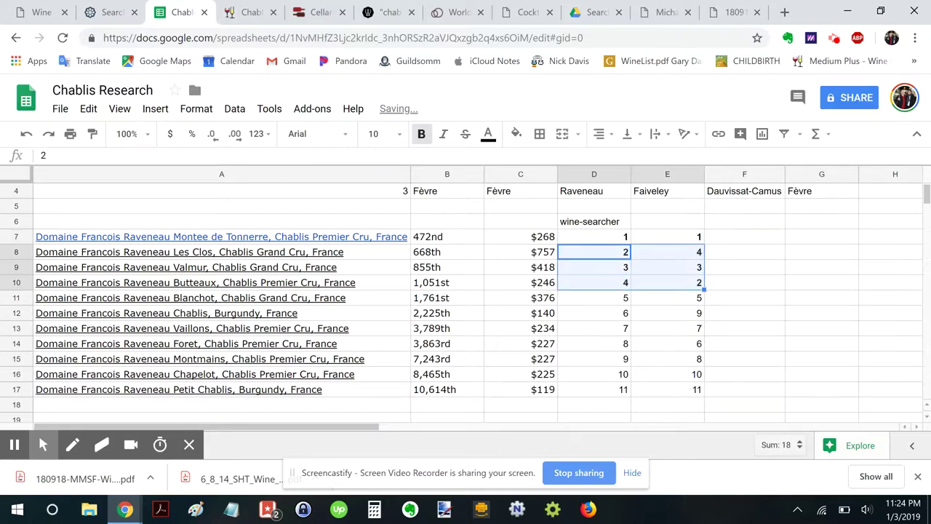
key("ctrl+b")
Bold Blanchot's ranks in D11:E11.
key("Down")
key("Down")
key("Down")
key("shift+Right")
key("ctrl+b")
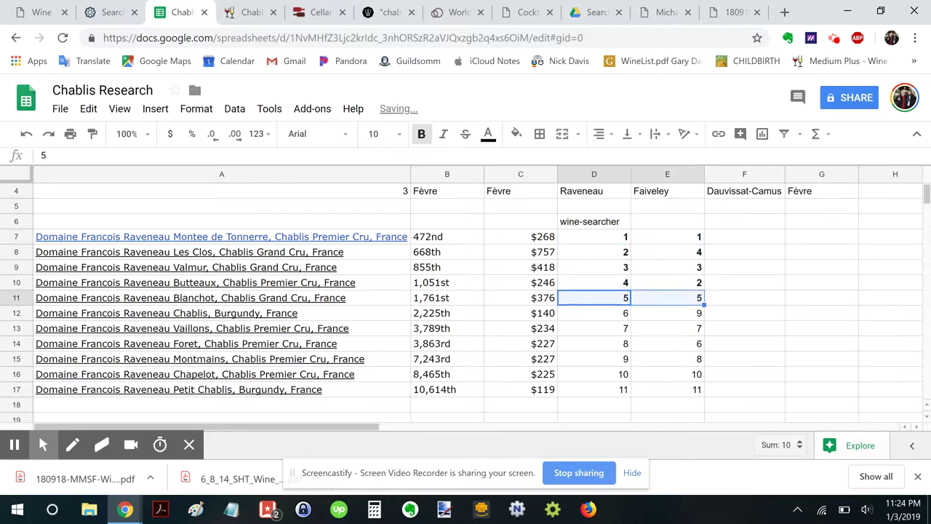
Review the CellarTracker rank of Les Clos in E8 and the name and price of Butteaux in row 10.
key("Up")
key("Right")
key("Up")
key("Up")
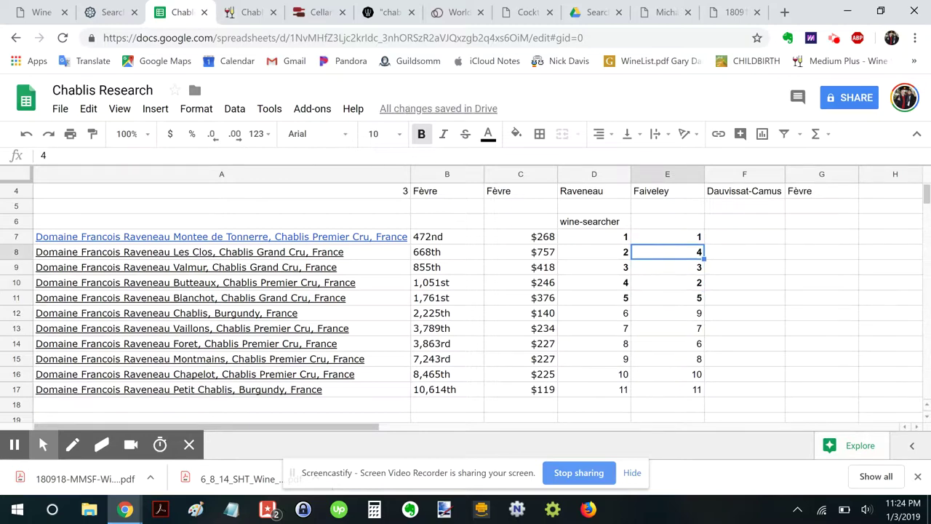
key("Home")
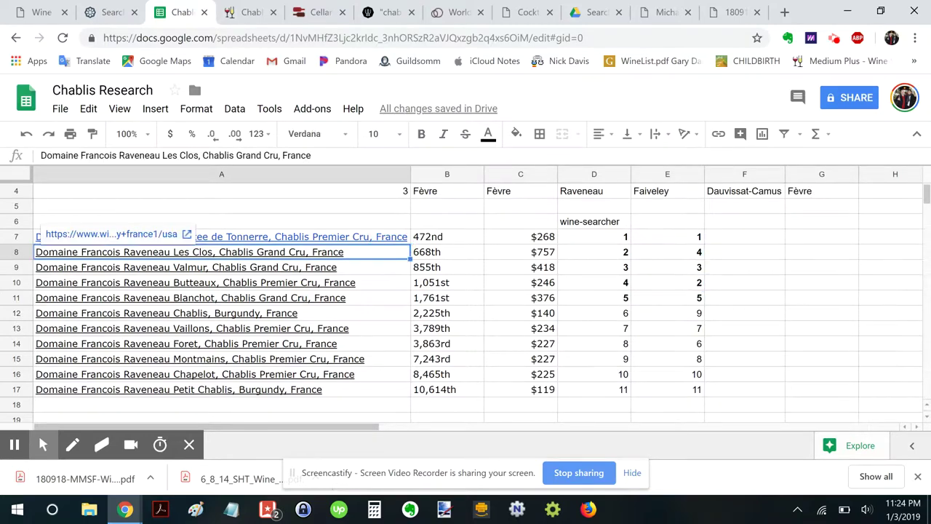
key("Down")
key("Down")
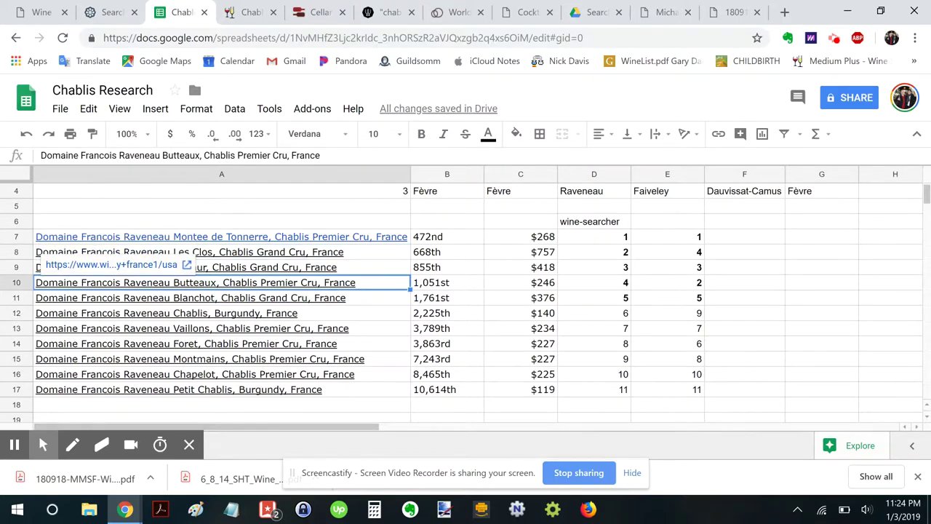
left_click(516, 288)
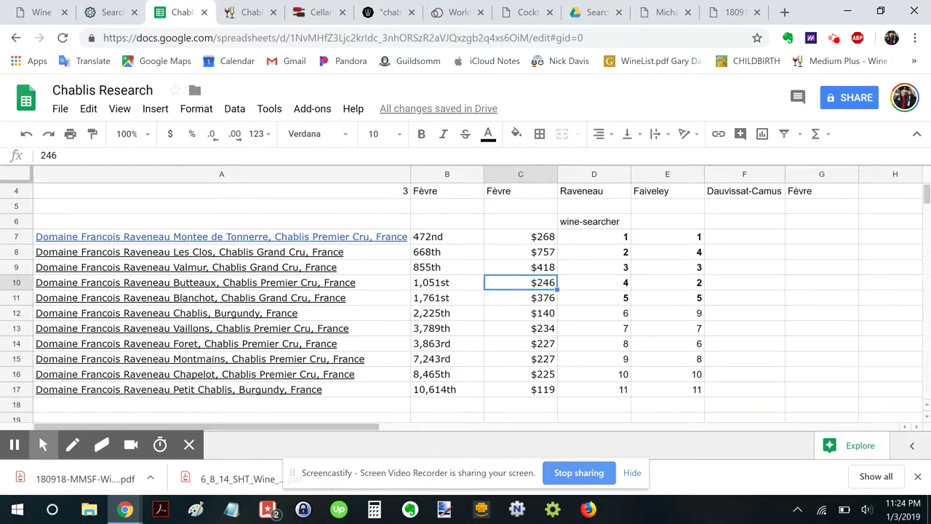
Select F6 in the spreadsheet, open delectable.com in the CellarTracker tab and search it for raveneau.
left_click(720, 227)
key("alt+Tab")
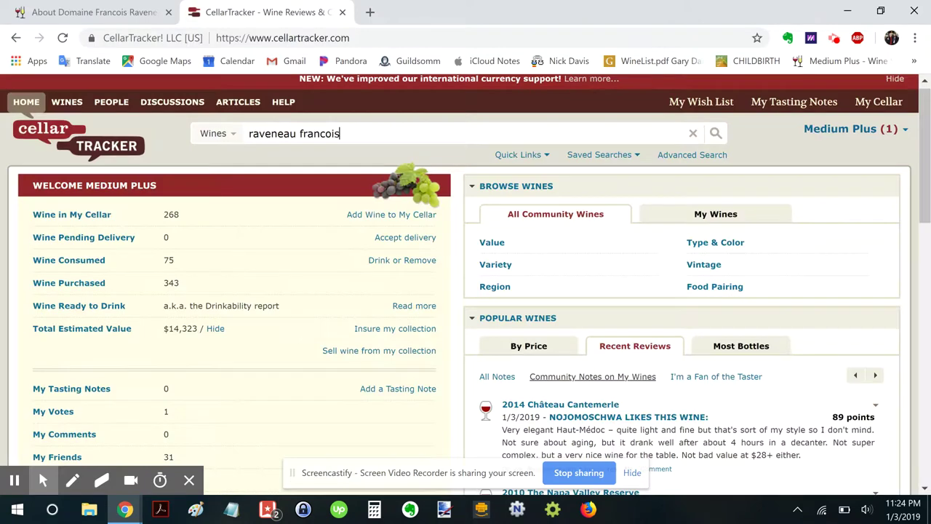
key("ctrl+l")
type("dele")
key("Return")
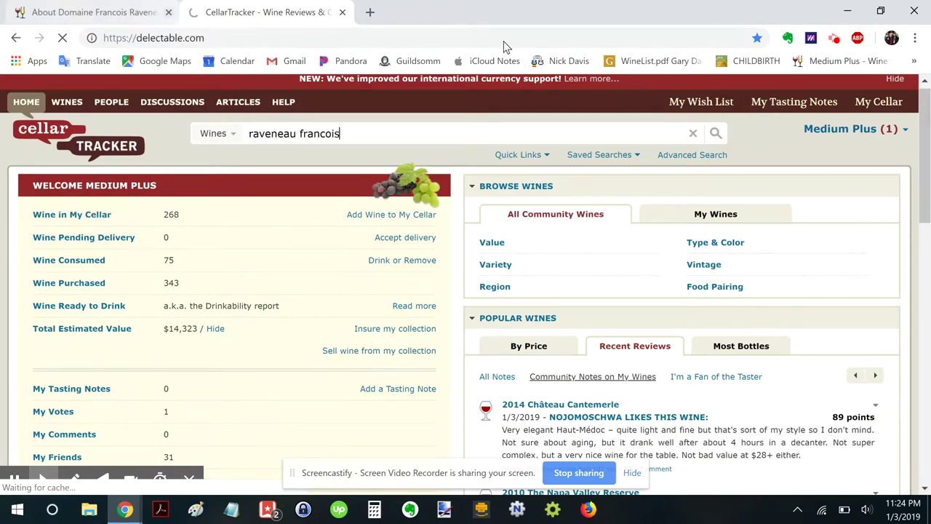
key("alt+Tab")
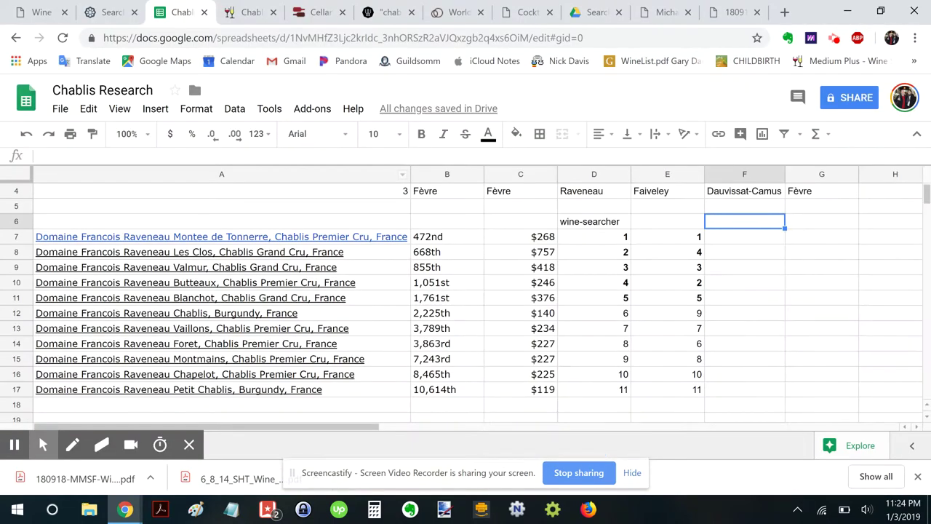
key("alt+Tab")
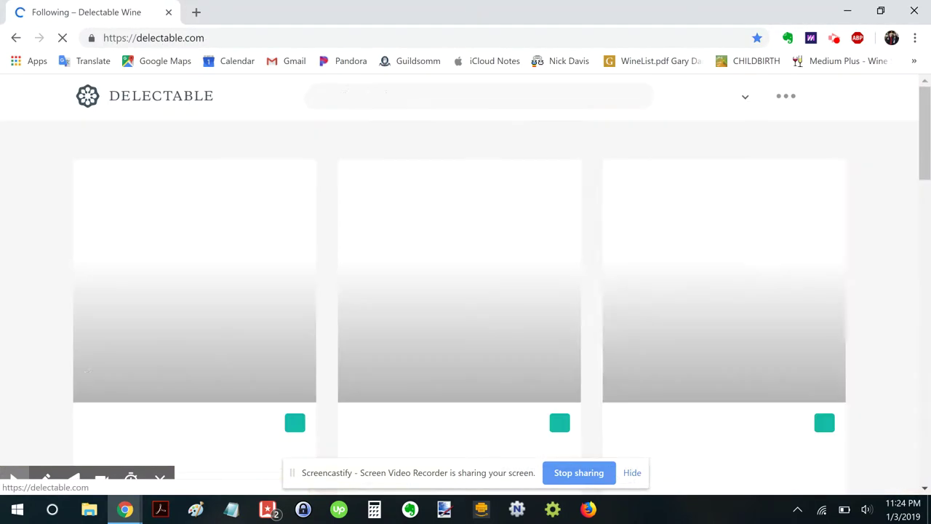
type("raveneau")
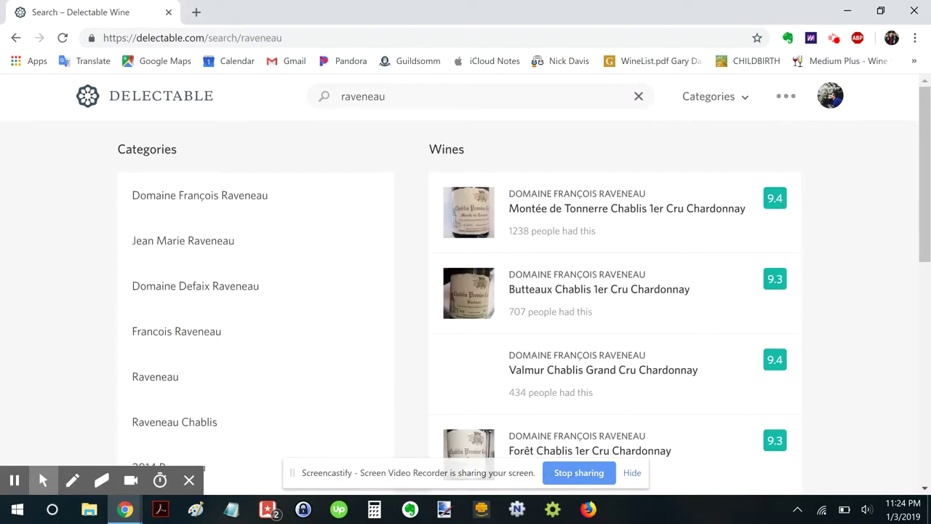
scroll(466, 291, "down", 1)
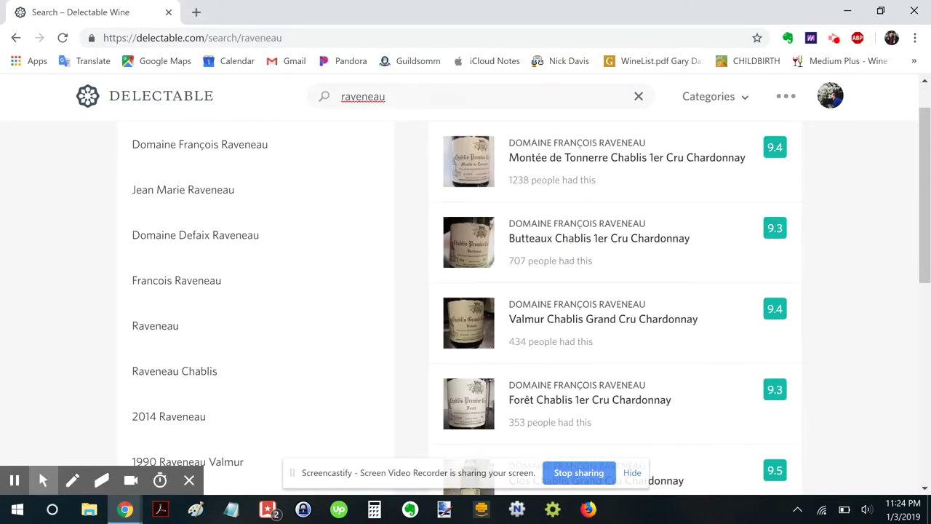
Enter Delectable rank 1 for Montee de Tonnerre in F7 of the spreadsheet.
key("alt+Tab")
key("Down")
type("1")
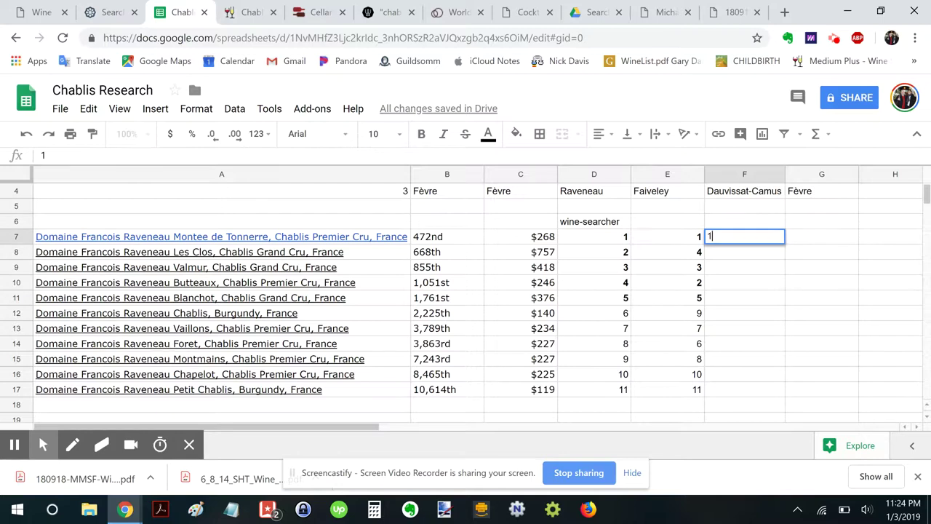
key("Return")
key("Down")
type("2")
key("Up")
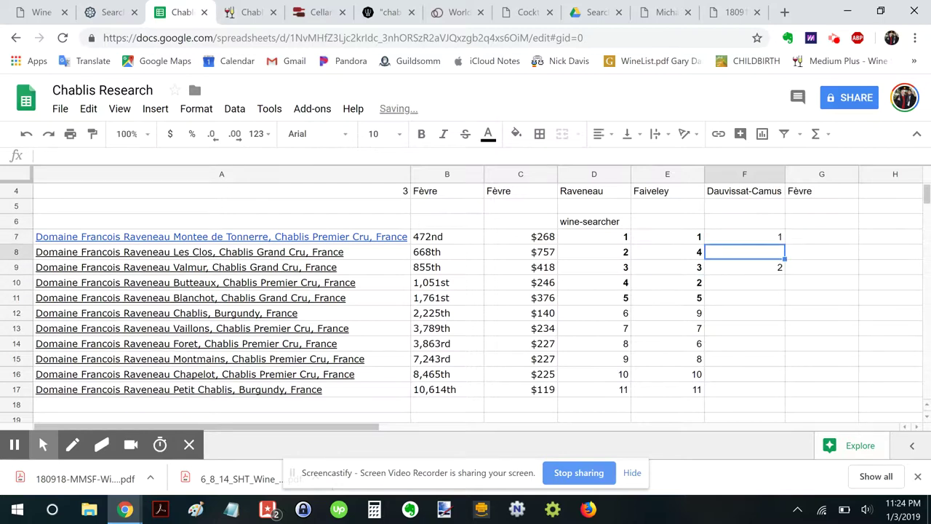
Enter Delectable rank 2 for Butteaux in F10 and rank 3 for Valmur in F9.
key("Down")
key("Down")
type("2")
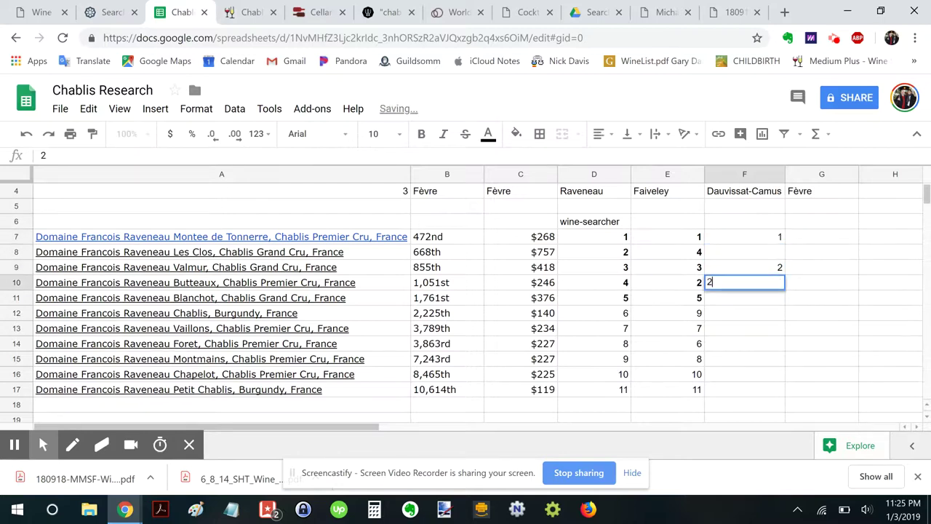
key("Up")
type("3")
key("Return")
Set Valmur's Delectable rank in F9 to 3 and enter rank 4 for Foret in F14.
key("alt+Tab")
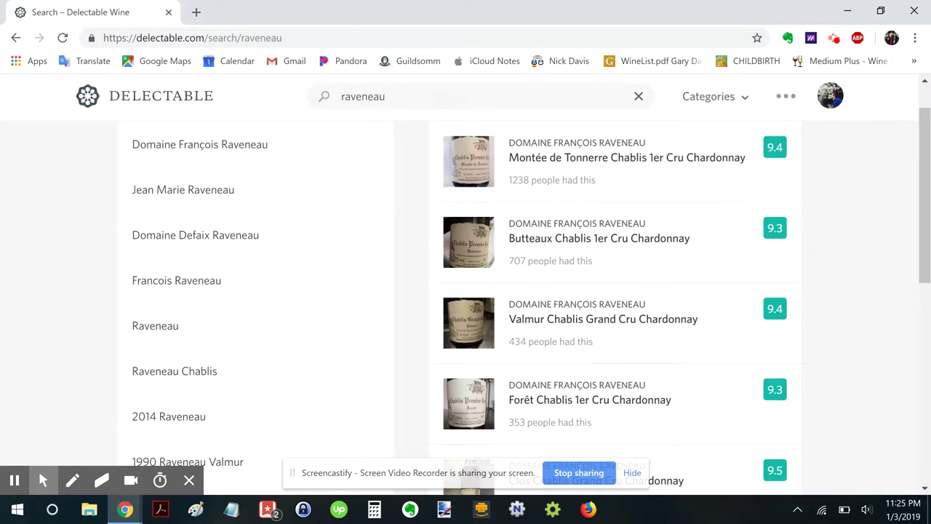
scroll(531, 302, "down", 2)
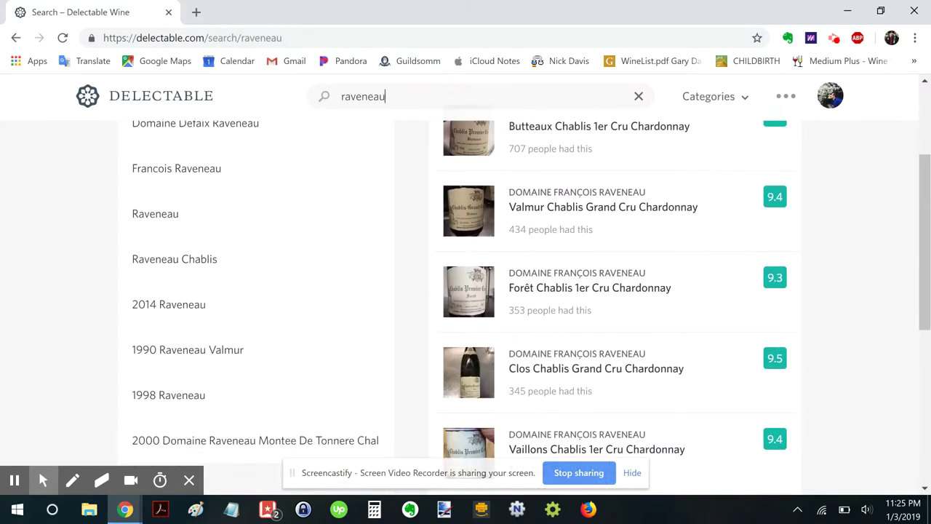
key("alt+Tab")
key("Down")
key("Down")
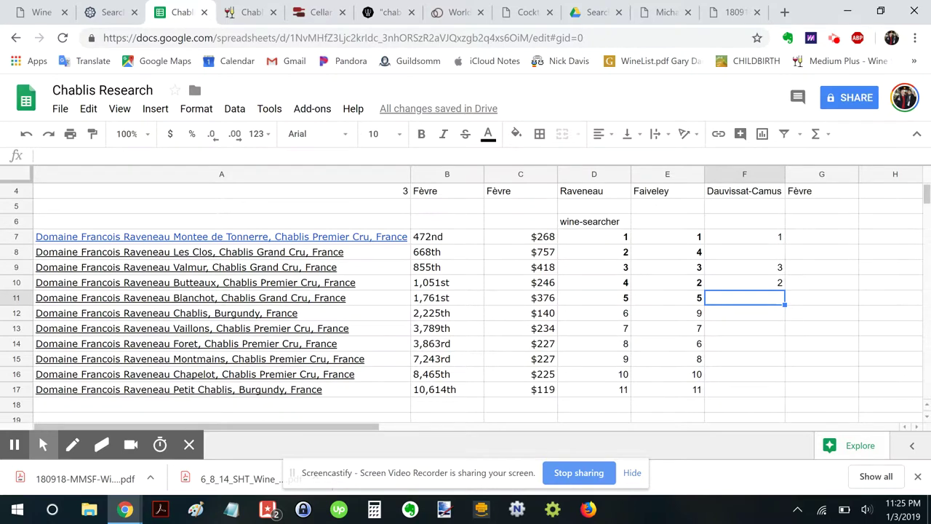
key("Down")
key("Down")
key("Down")
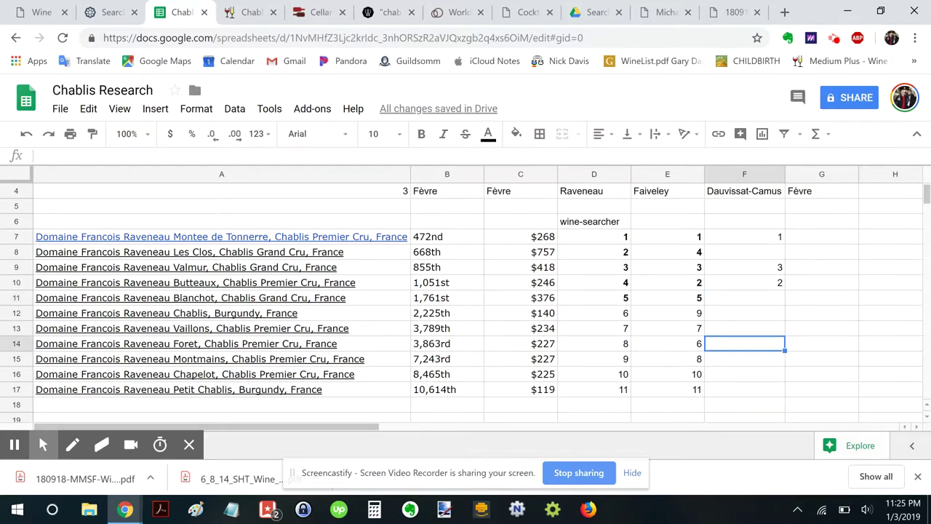
type("4")
Enter Delectable rank 5 for Les Clos in F8 of the spreadsheet.
key("Up")
key("Up")
key("Up")
key("Up")
key("Up")
key("Up")
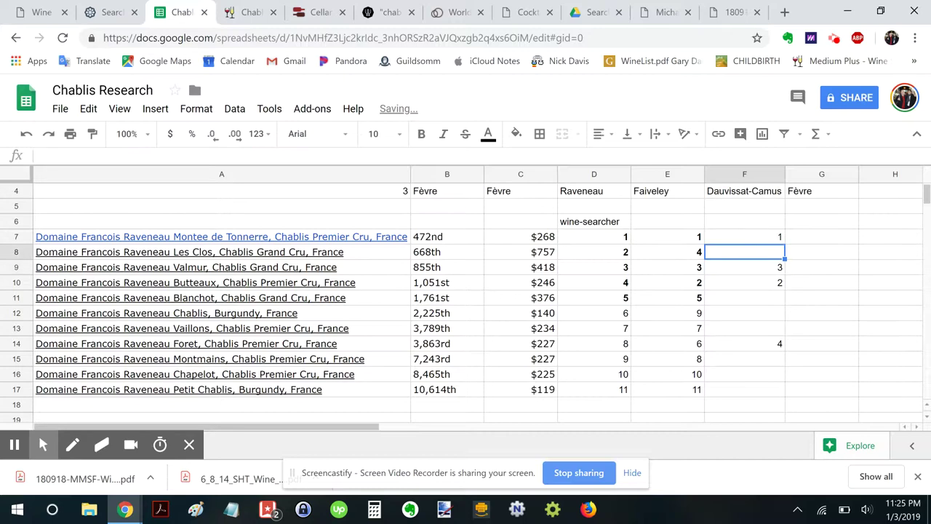
type("5")
key("Down")
key("Down")
key("Down")
Check the next wines on Delectable and enter rank 6 for Vaillons in F13 and rank 7 for Blanchot in F11.
key("alt+Tab")
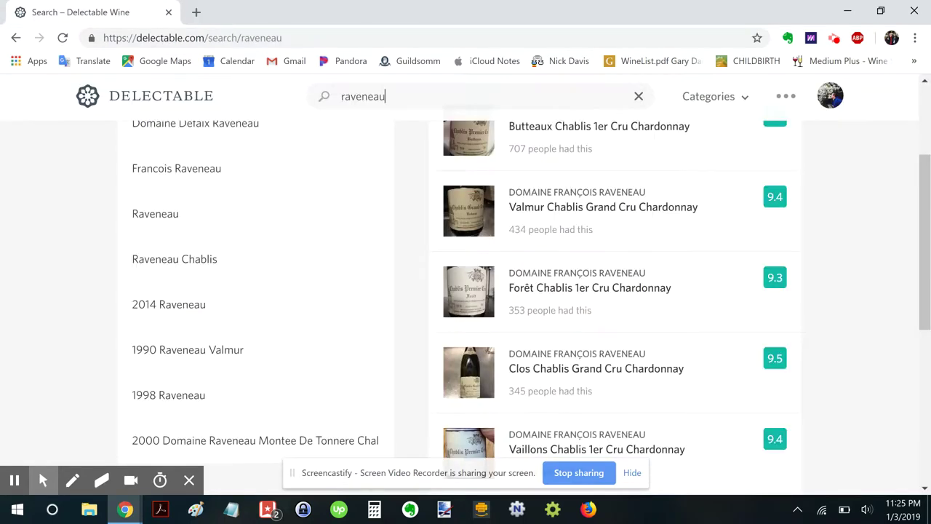
scroll(615, 305, "down", 1)
scroll(615, 291, "down", 3)
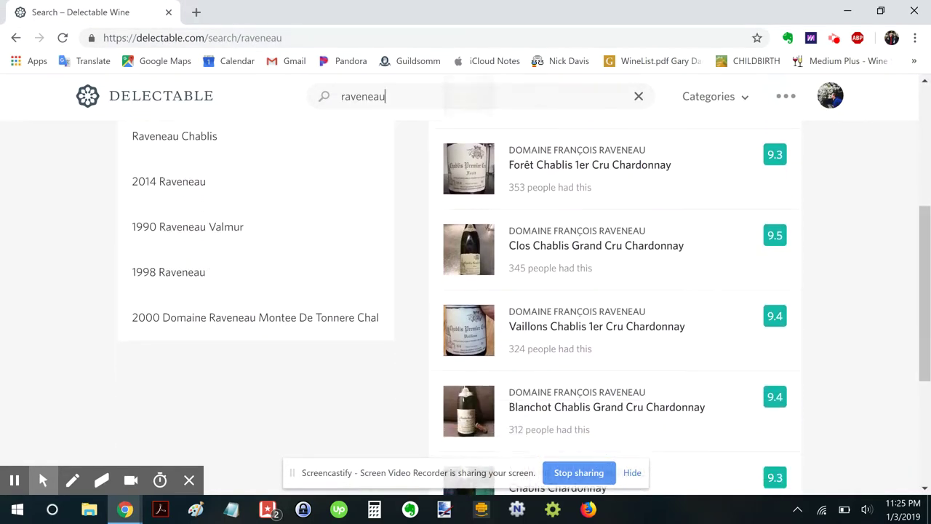
key("alt+Tab")
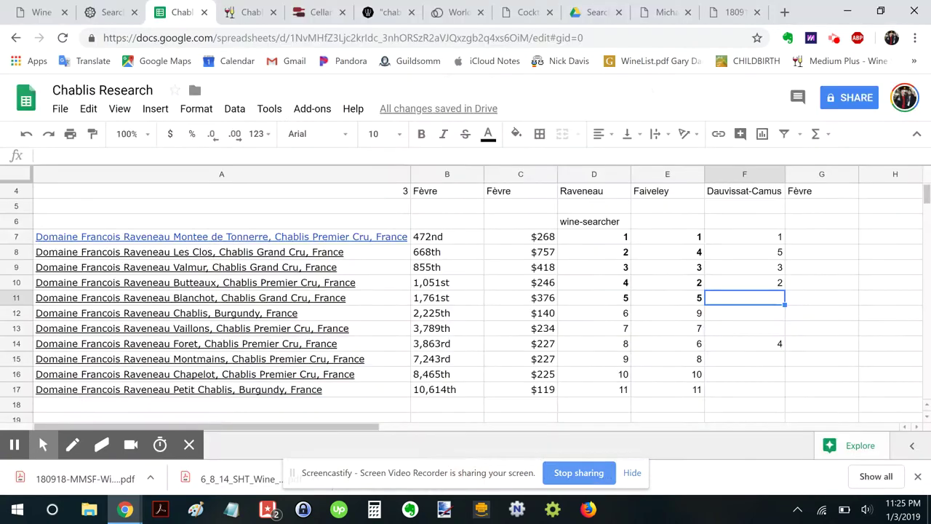
key("Down")
key("Down")
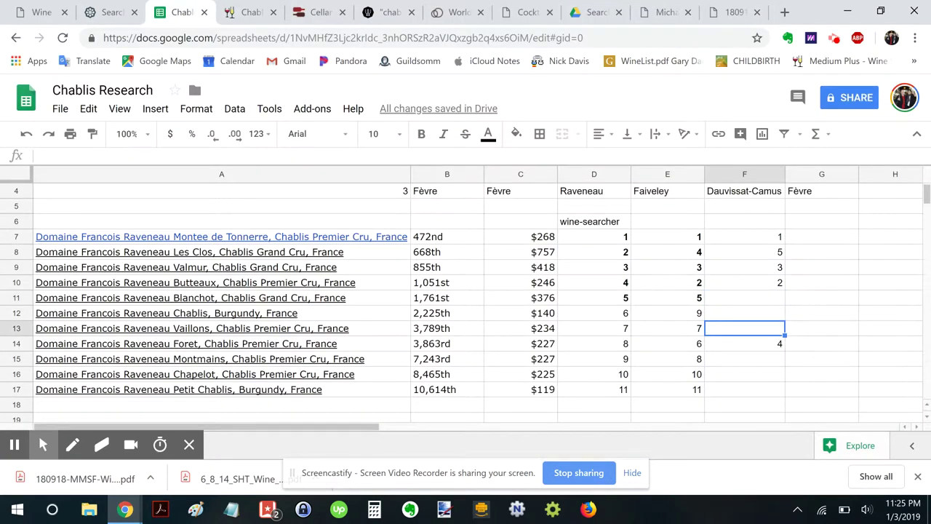
type("6")
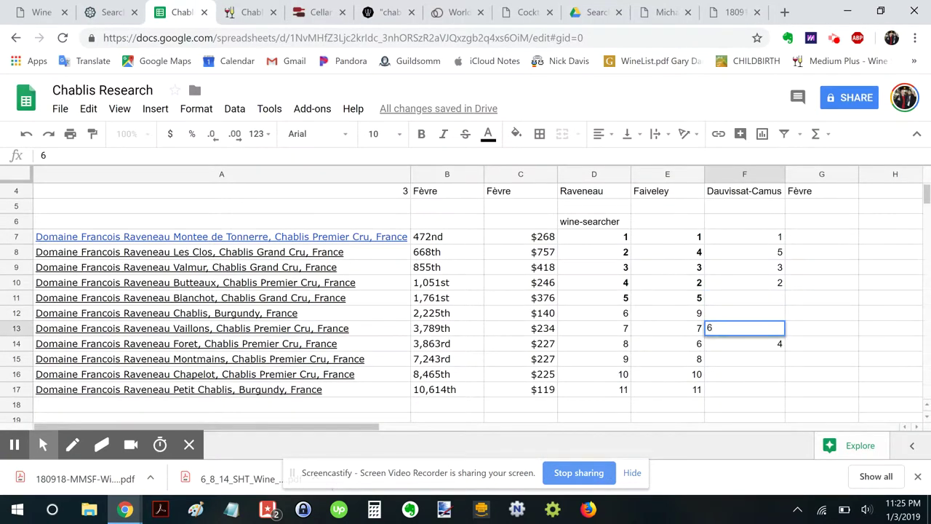
key("Up")
key("Up")
type("7")
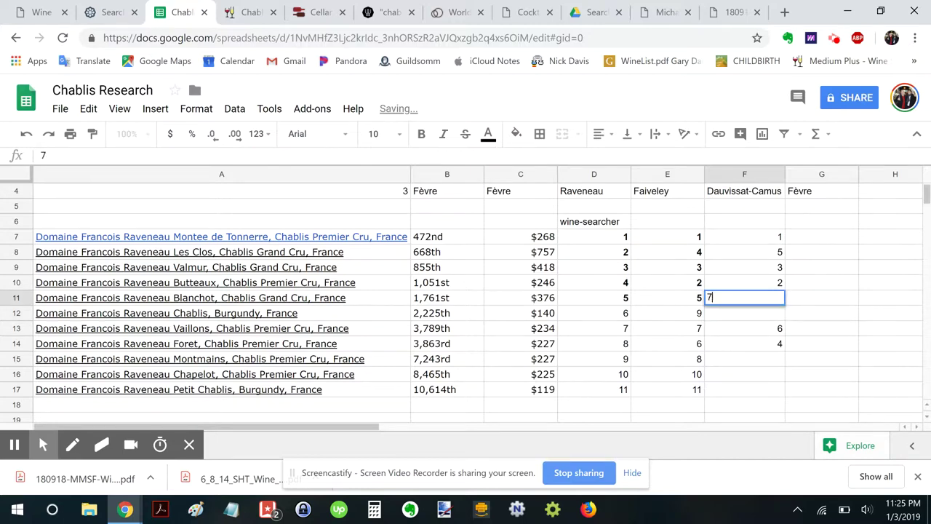
Check the next Delectable result and enter rank 8 for Raveneau's basic Chablis in F12.
key("alt+Tab")
scroll(524, 305, "down", 1)
scroll(524, 305, "down", 2)
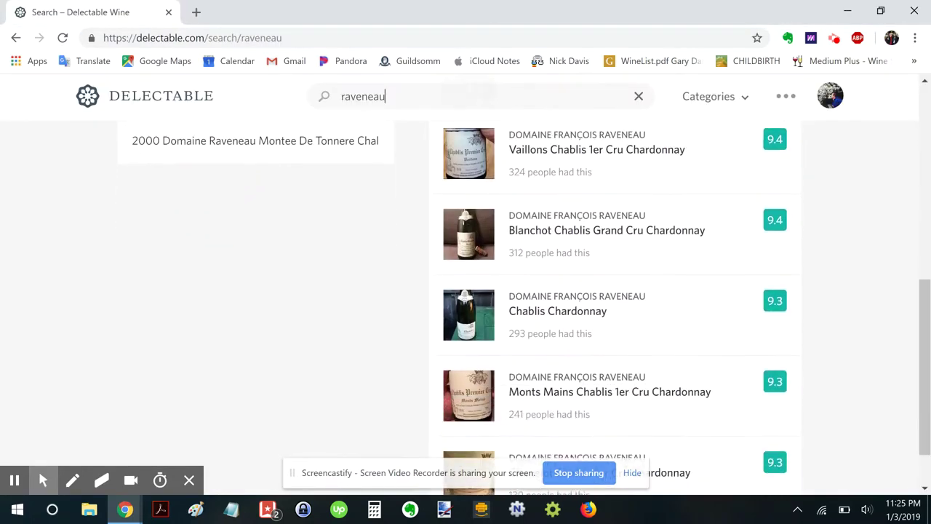
key("alt+Tab")
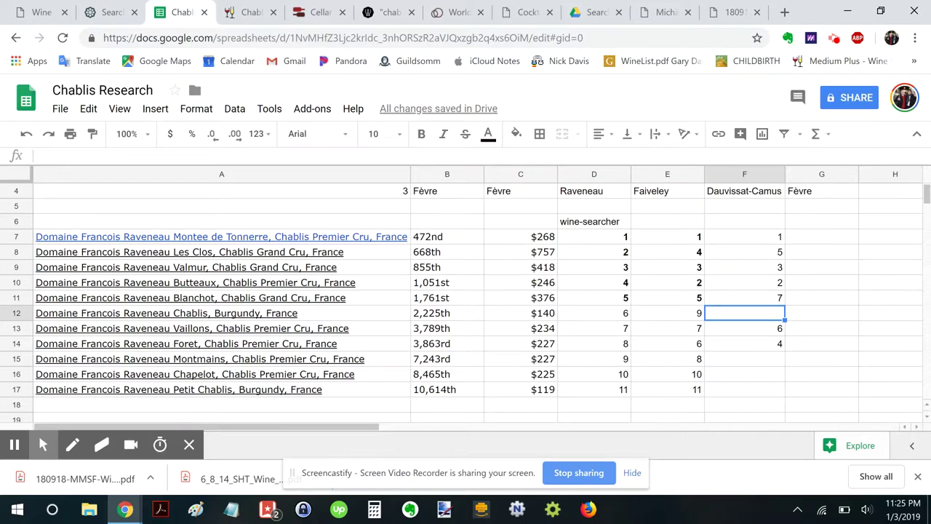
type("8")
key("Down")
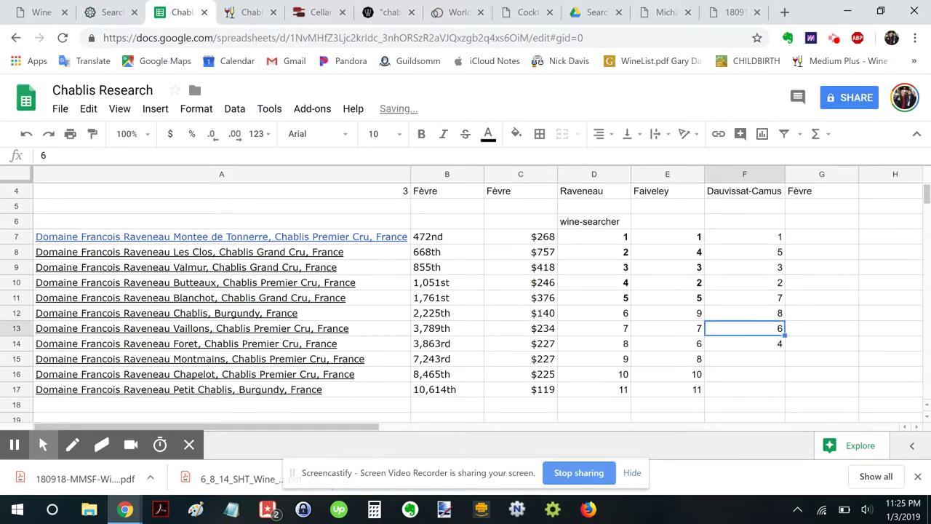
key("Down")
key("Down")
Check the last Delectable results and enter rank 9 for Montmains in F15 and rank 10 for Chapelot in F16.
key("alt+Tab")
scroll(524, 305, "down", 1)
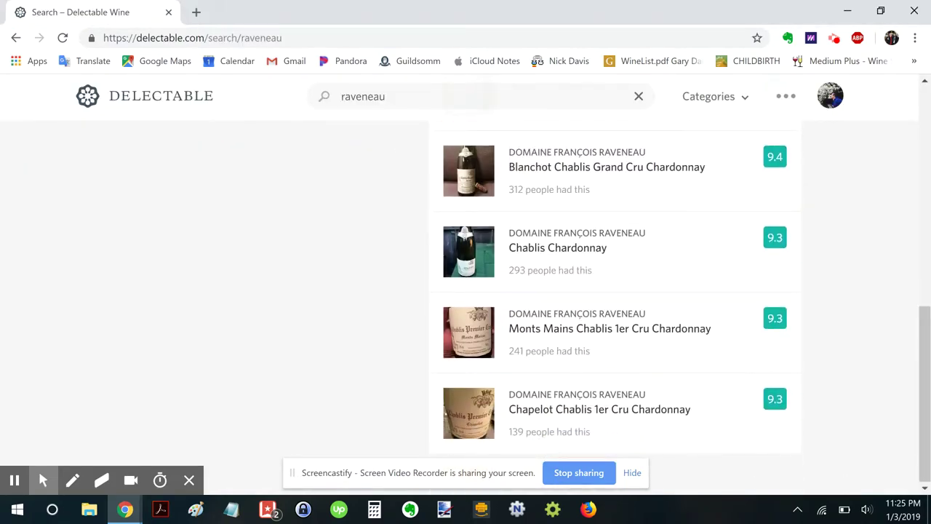
key("alt+Tab")
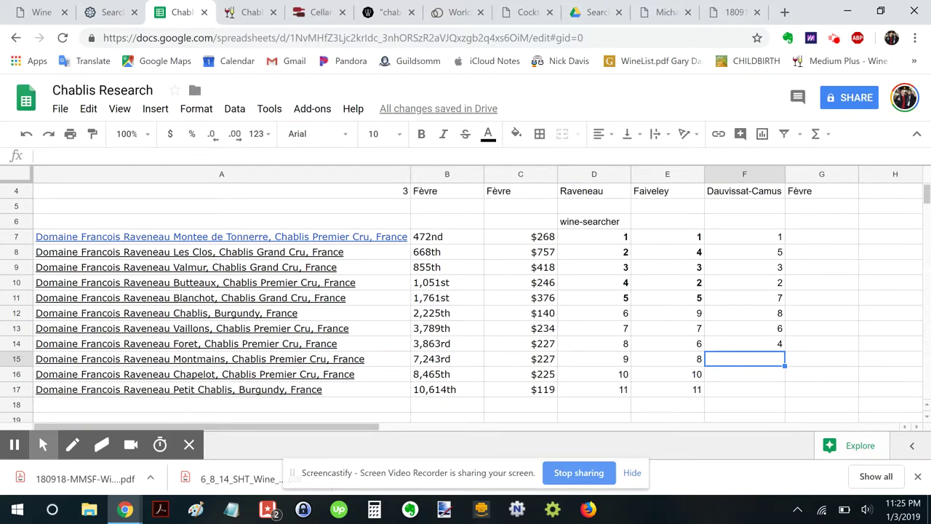
key("alt+Tab")
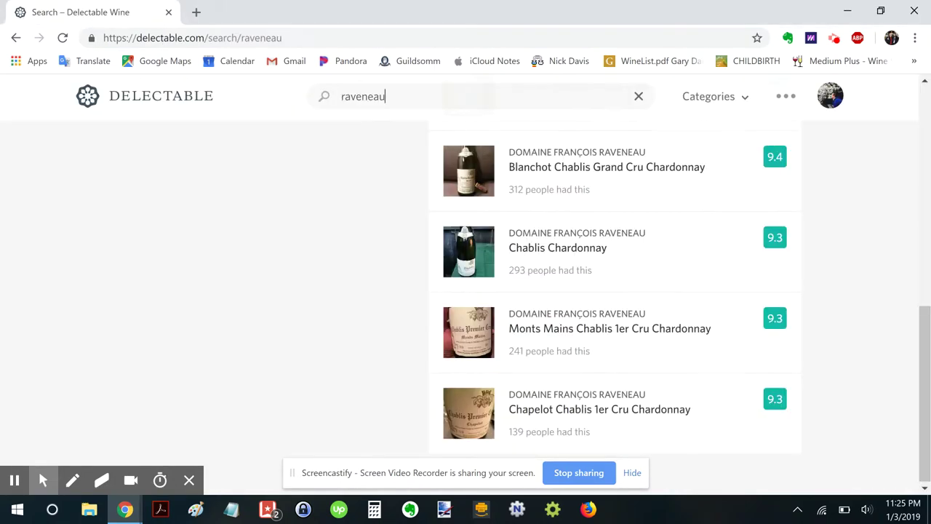
key("alt+Tab")
type("9")
key("Down")
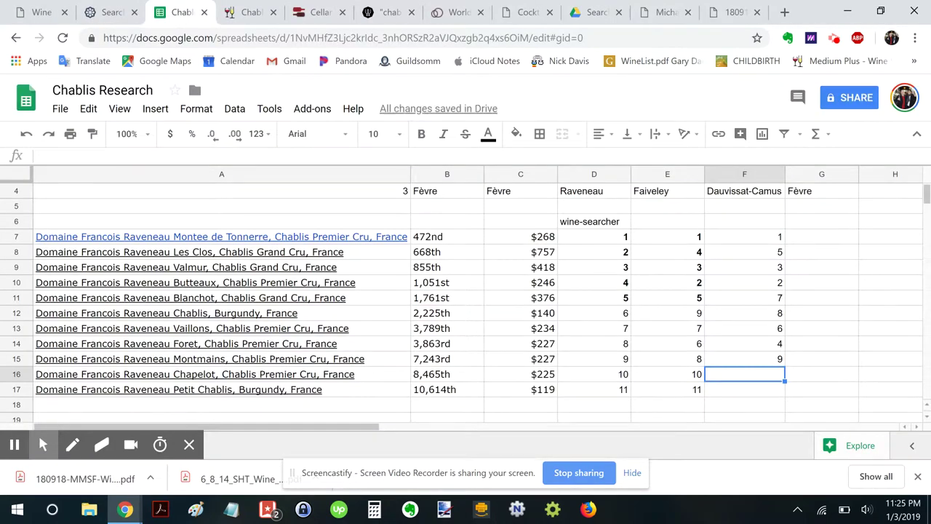
type("10")
key("Down")
Search Delectable for raveneau petit and open the Petit Chablis Chardonnay to examine its entry.
key("alt+Tab")
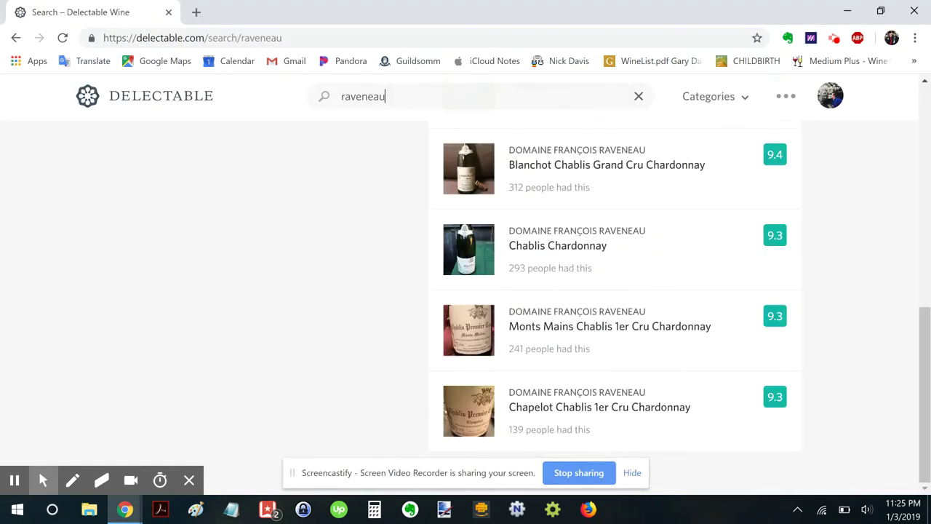
scroll(615, 291, "up", 1)
scroll(614, 306, "up", 5)
type("petit")
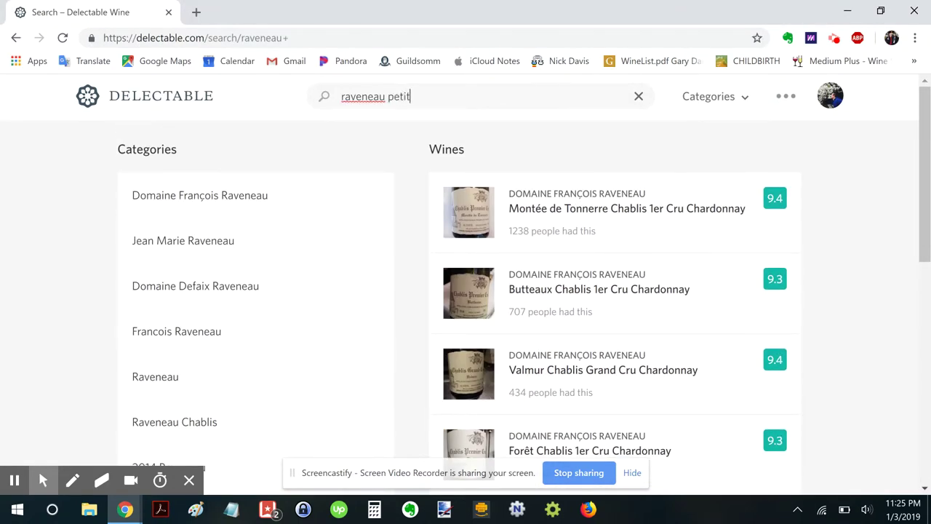
key("Return")
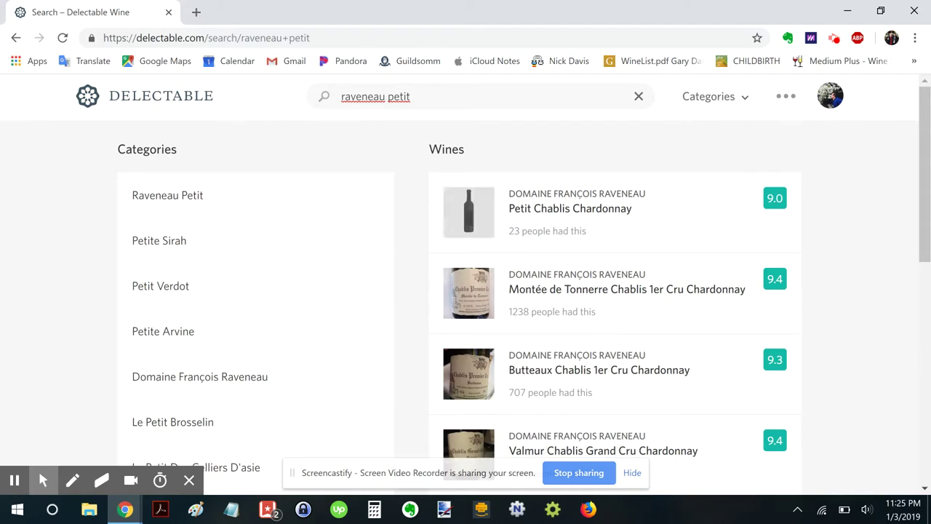
left_click(556, 209)
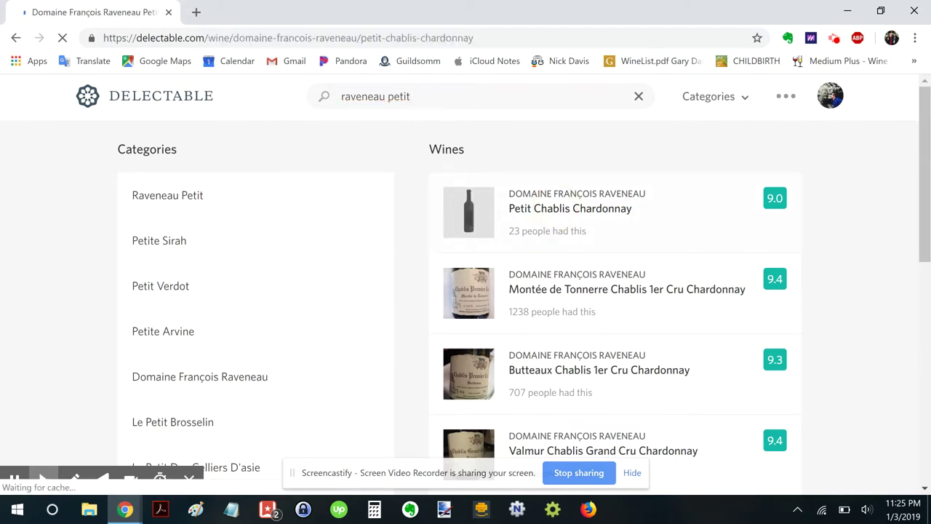
scroll(340, 291, "down", 5)
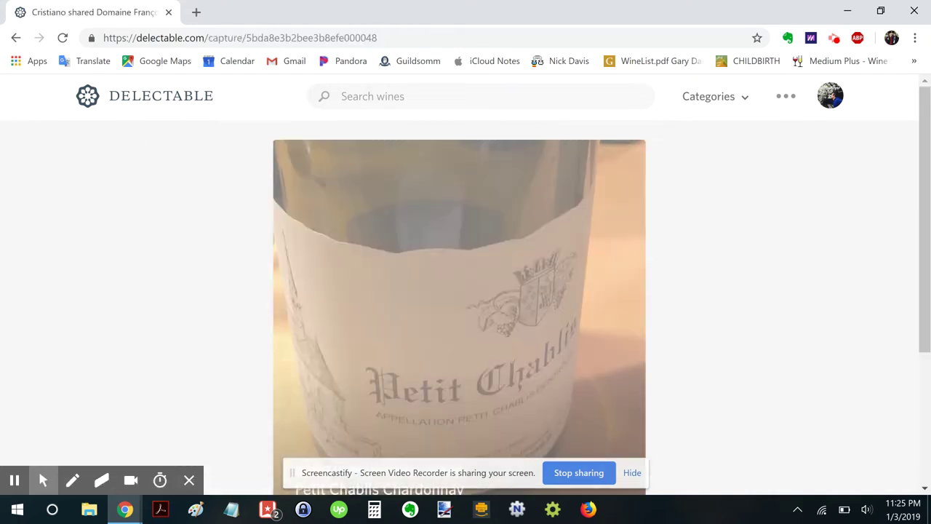
scroll(459, 291, "down", 2)
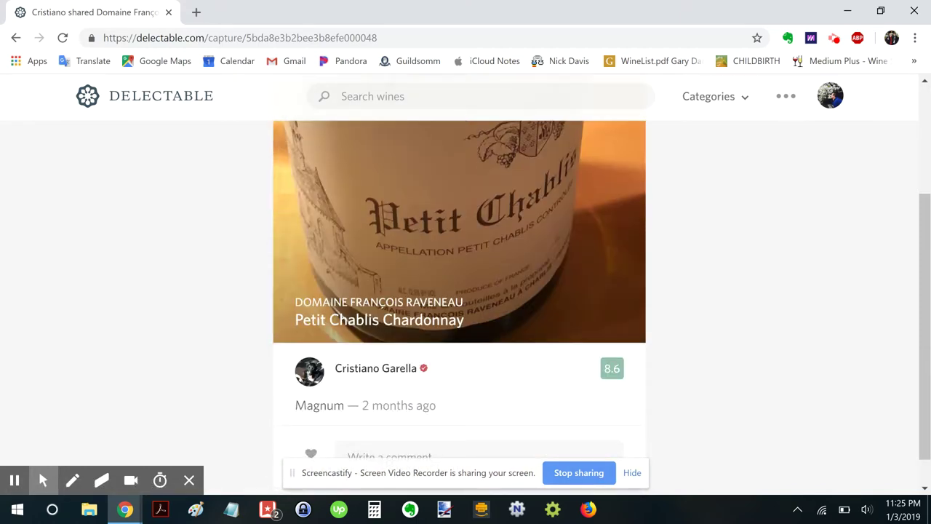
Return to the spreadsheet and enter Delectable rank 11 for Petit Chablis in F17.
key("alt+Tab")
type("11")
key("Tab")
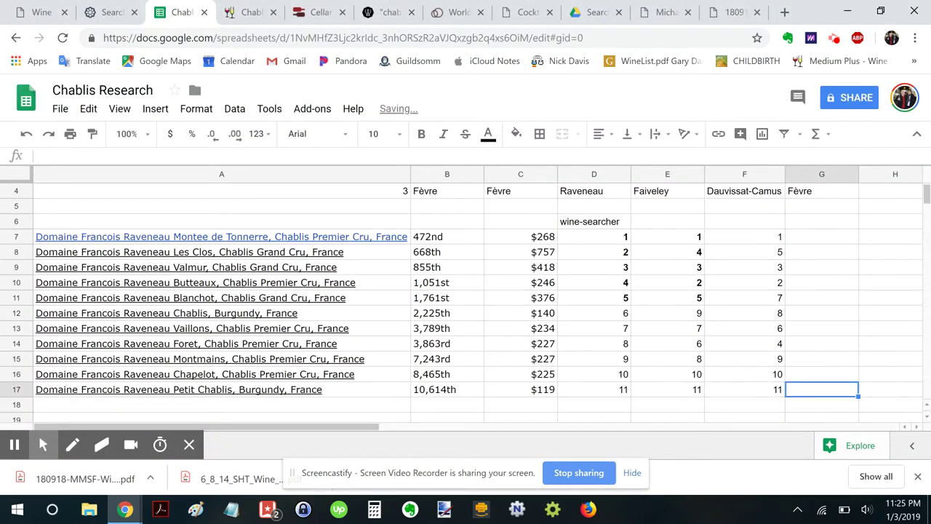
Bold the Delectable rank of Montee de Tonnerre in F7.
key("Up")
key("Up")
key("Up")
key("Up")
key("Up")
key("Left")
key("Up")
key("Up")
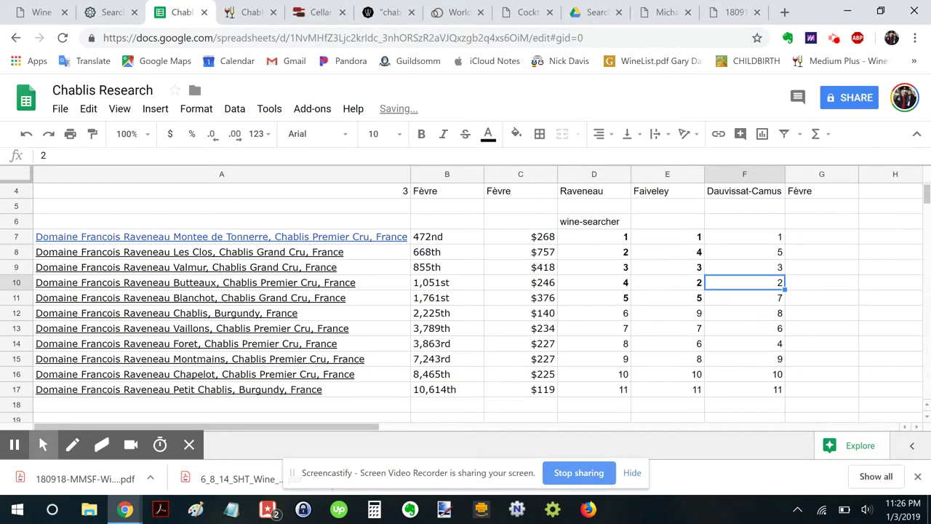
key("Up")
key("Up")
key("Up")
key("Down")
key("Up")
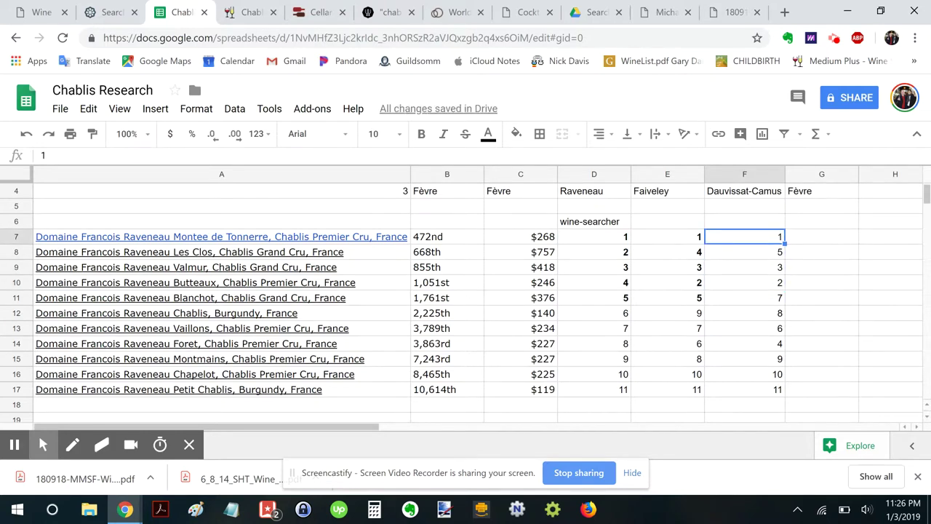
key("Left")
key("Left")
key("Right")
key("Right")
key("Right")
key("ctrl+b")
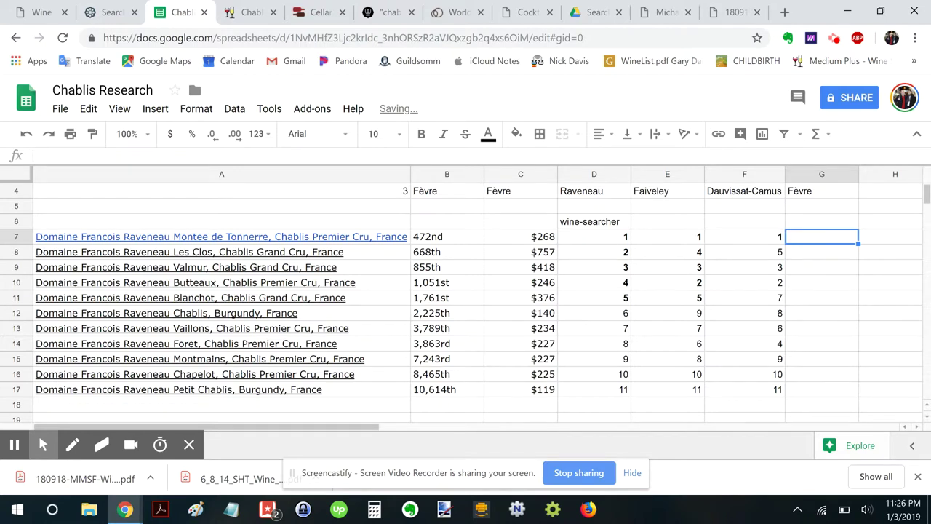
Bold the source names in the header row, cells B1 to G1.
scroll(465, 291, "up", 1)
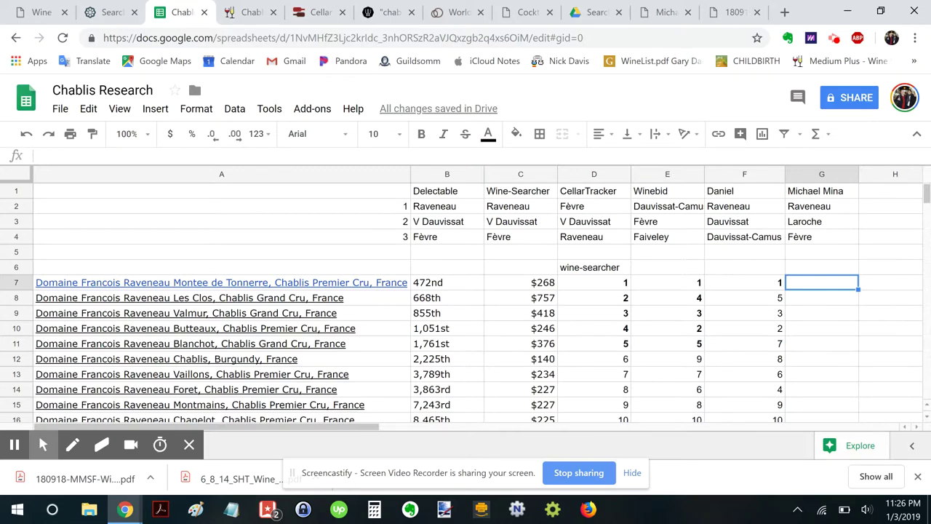
scroll(466, 291, "right", 3)
scroll(465, 291, "left", 3)
scroll(465, 291, "down", 1)
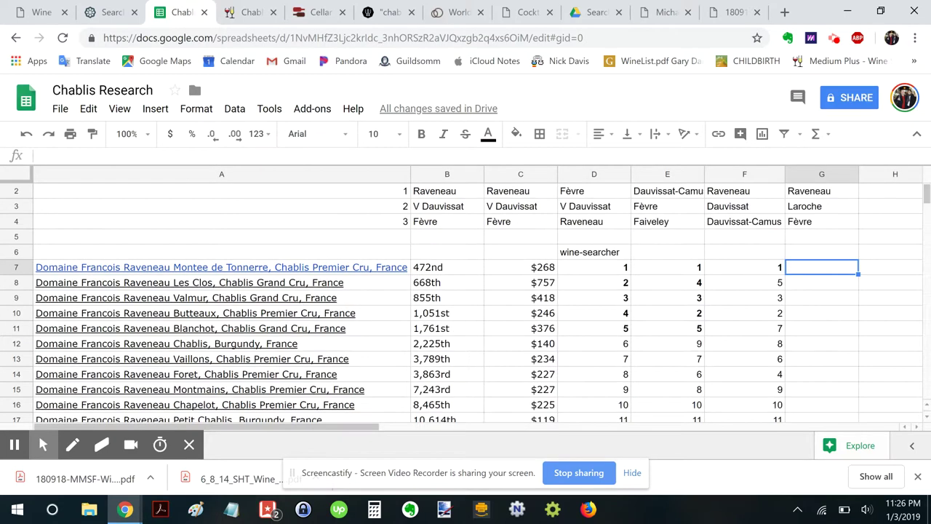
scroll(466, 291, "up", 1)
left_click(441, 187)
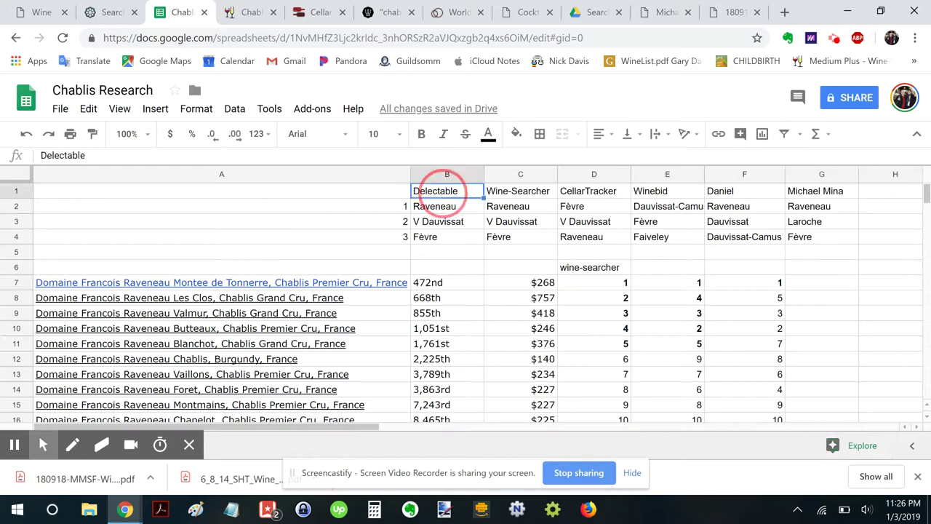
key("shift+Right")
key("shift+Right")
key("shift+Right")
key("shift+Right")
key("shift+Right")
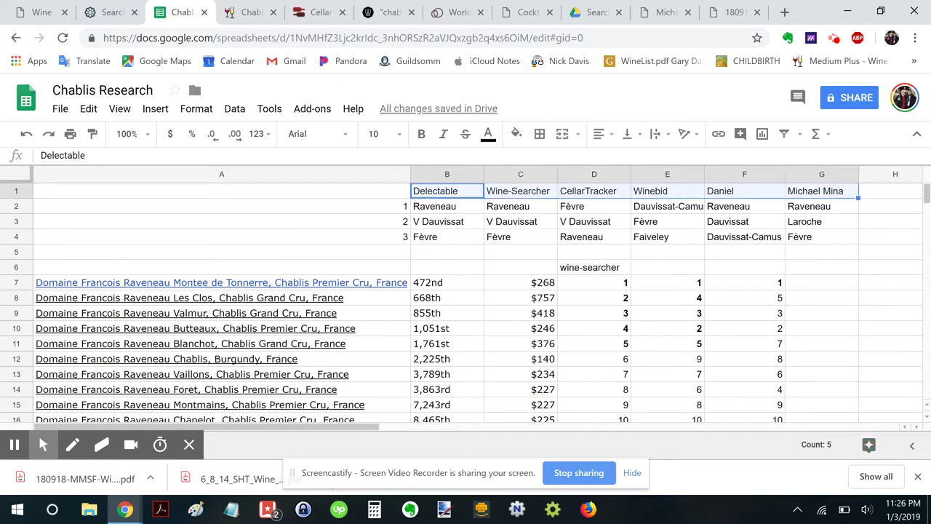
key("ctrl+b")
key("Down")
key("Up")
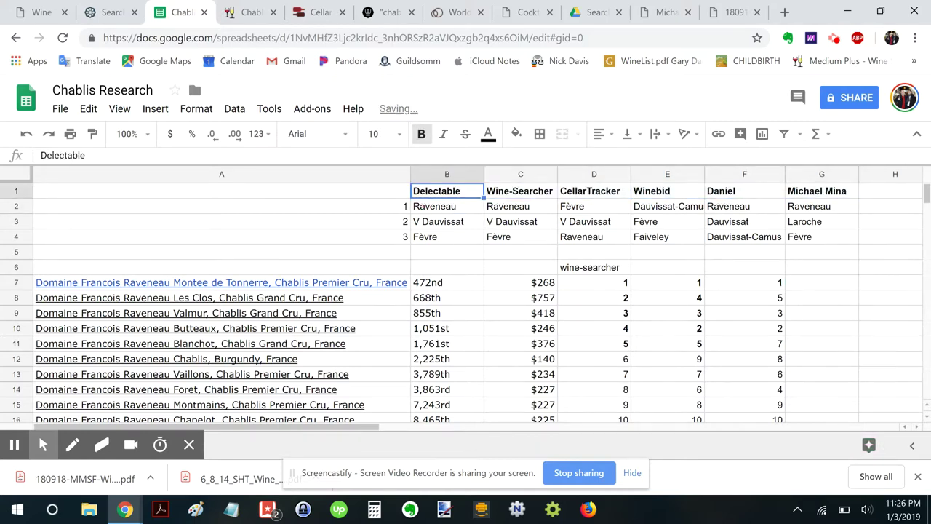
Go through the Raveneau wine rows and select the empty cell B18 below the list.
key("Down")
key("Down")
key("Down")
key("Down")
key("Down")
key("Down")
key("Down")
key("Down")
key("Down")
key("Down")
key("Down")
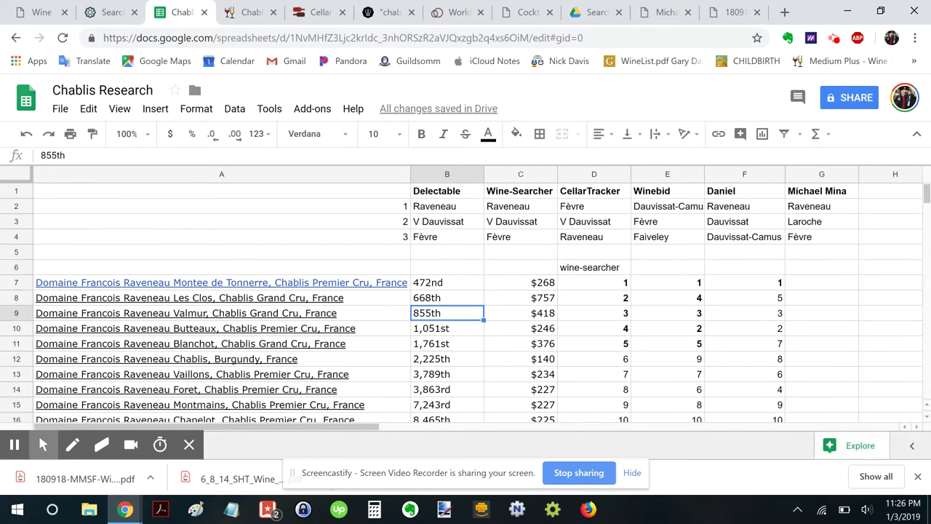
key("Down")
key("Down")
key("Down")
key("Down")
key("Down")
key("Down")
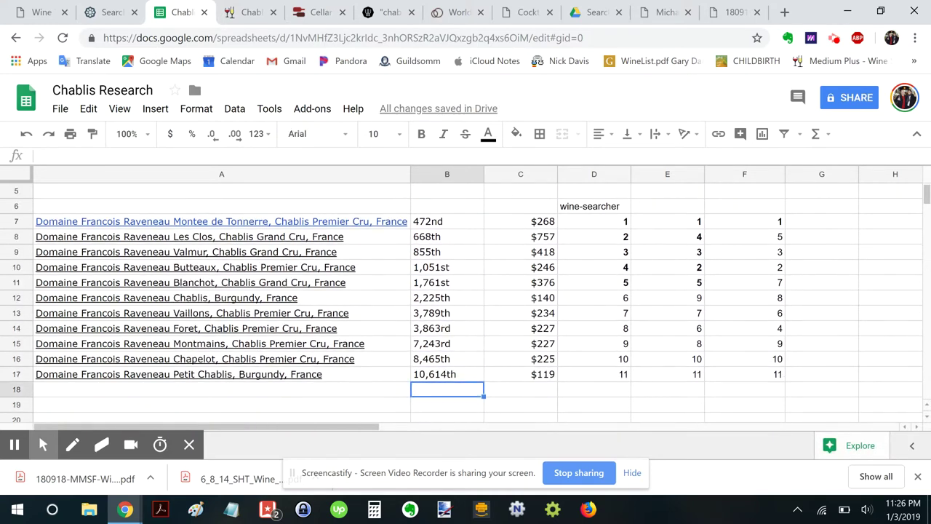
Compare the producer rankings by source with the Raveneau wine ranks in columns D to F, ending on the Butteaux price in C10.
key("Up")
key("Up")
key("Right")
key("Right")
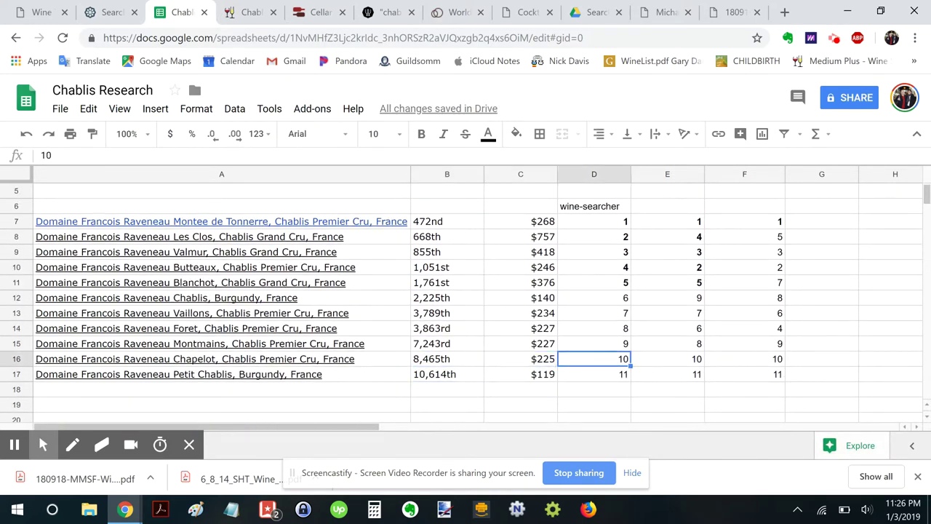
key("Right")
scroll(466, 291, "up", 2)
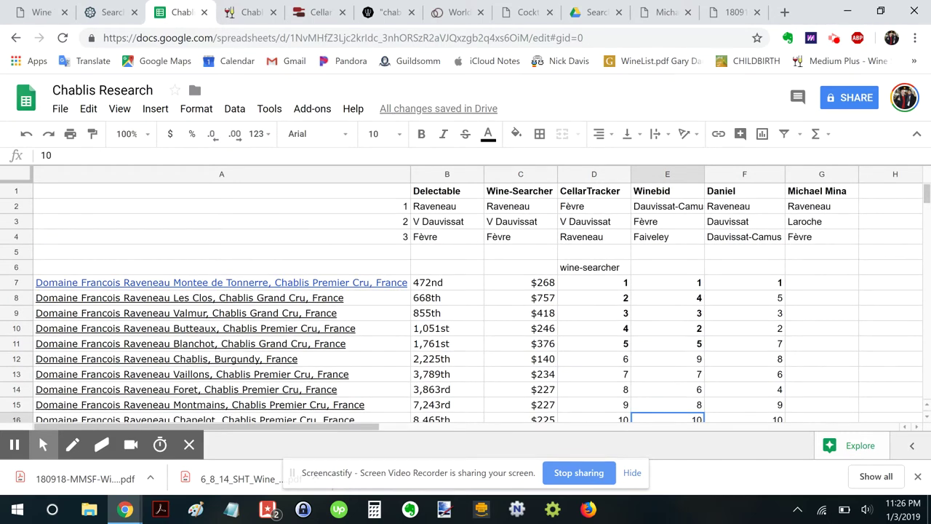
scroll(424, 305, "down", 1)
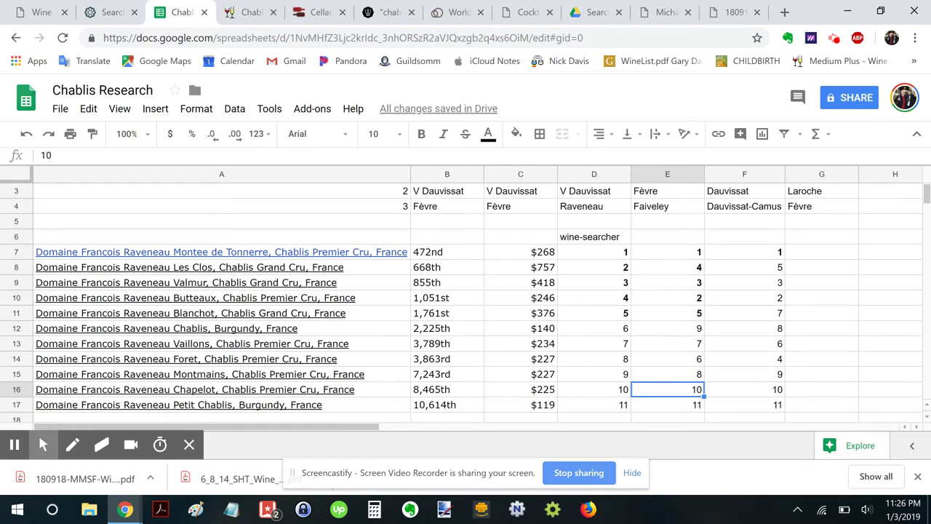
scroll(423, 305, "up", 1)
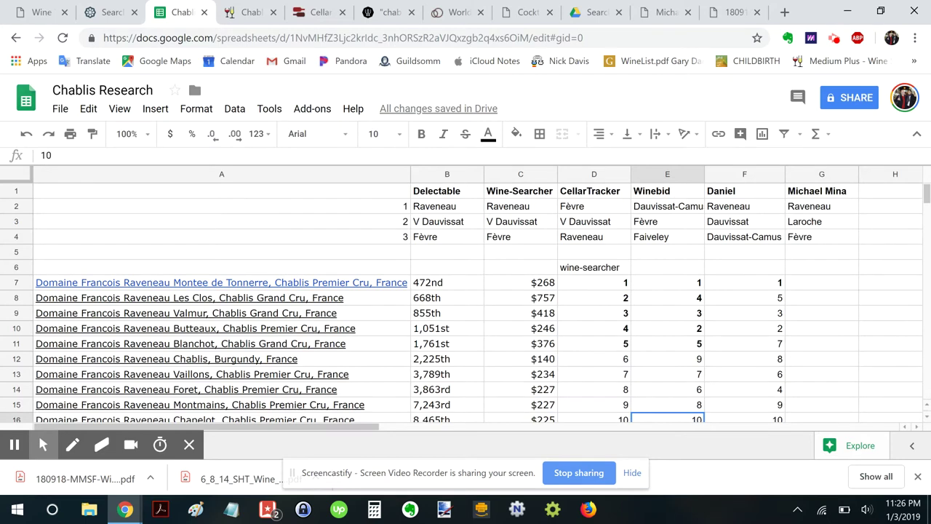
scroll(424, 305, "down", 1)
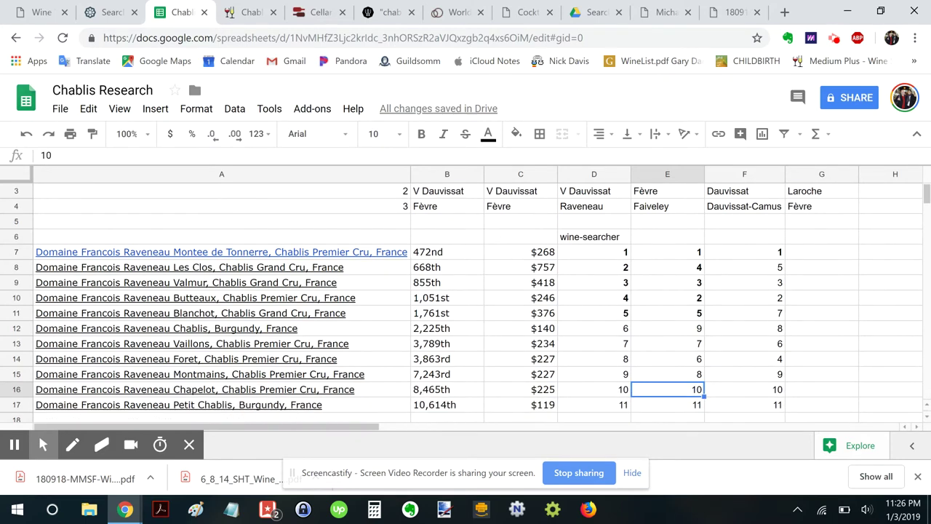
scroll(423, 304, "up", 1)
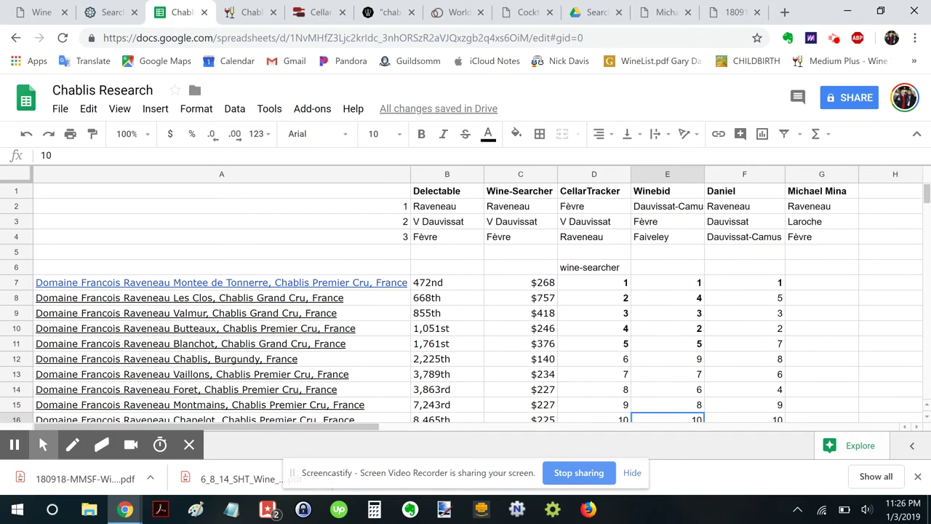
left_click(551, 328)
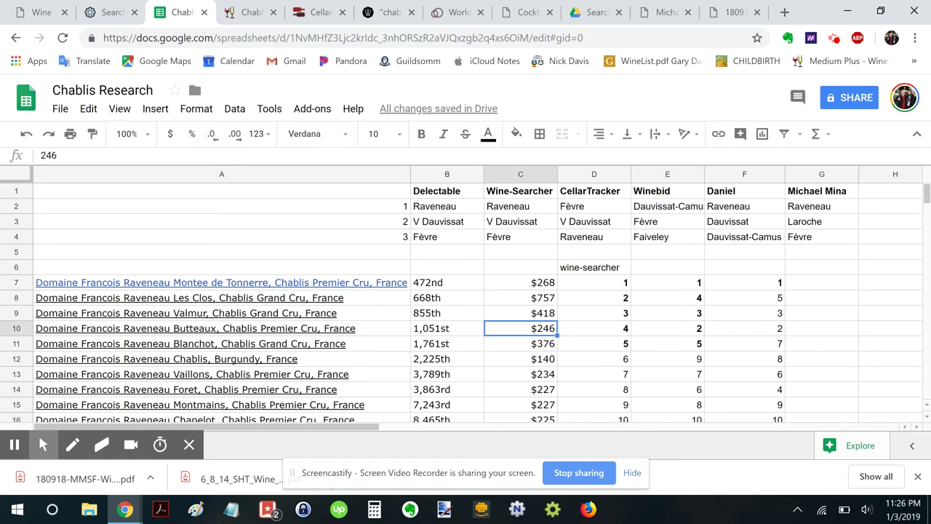